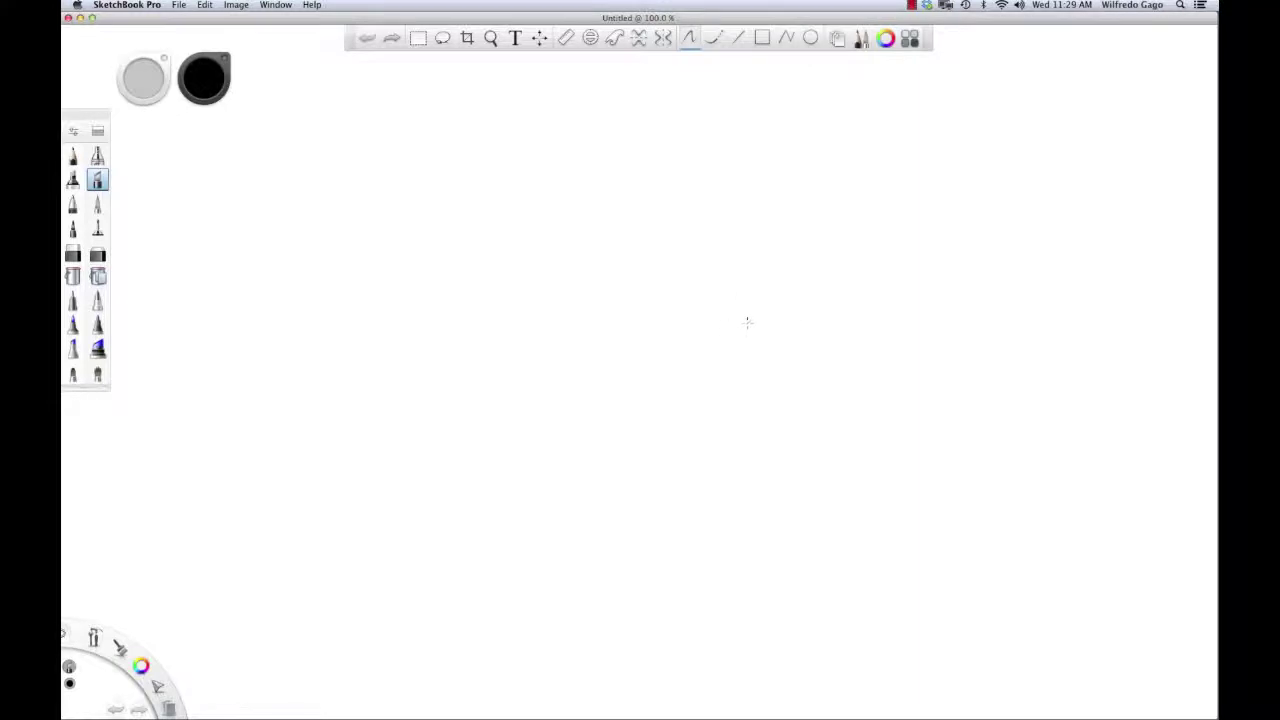
- Rotate the image counterclockwise so the canvas stands in portrait orientation, and switch to the straight Line tool
{"action": "key", "text": "space"}
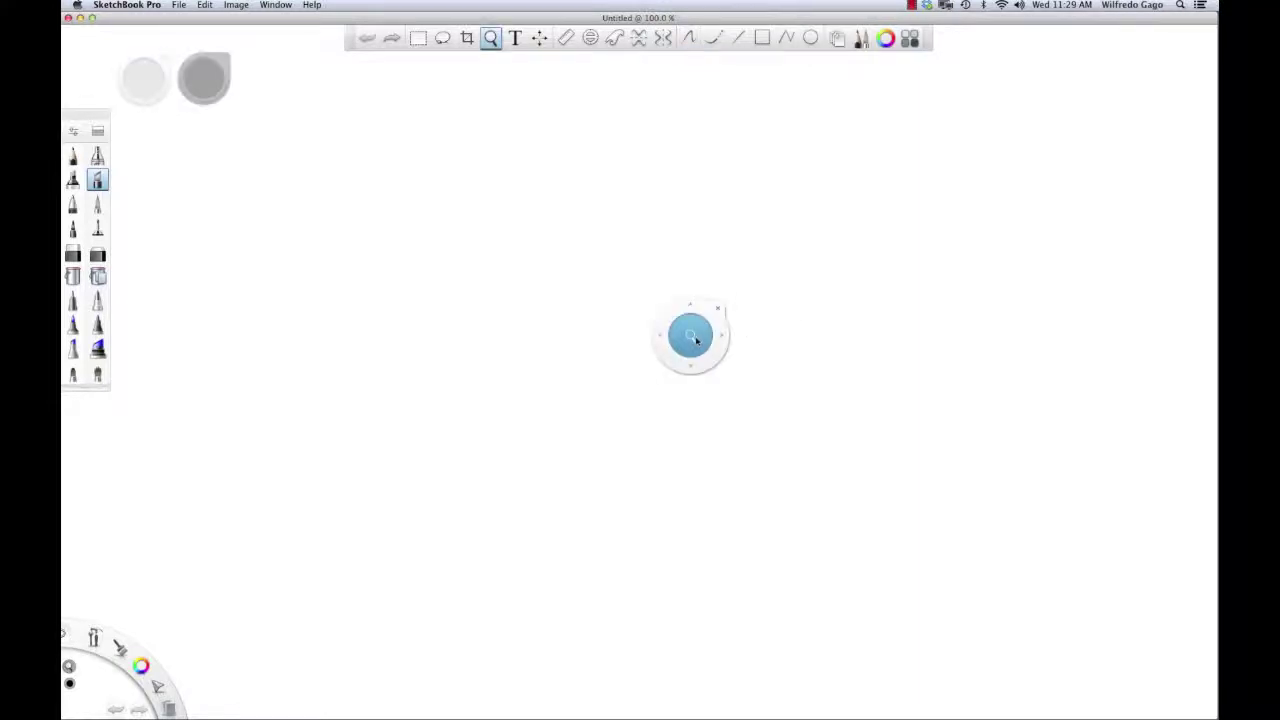
{"action": "left_click_drag", "start_coordinate": [702, 342], "coordinate": [651, 371]}
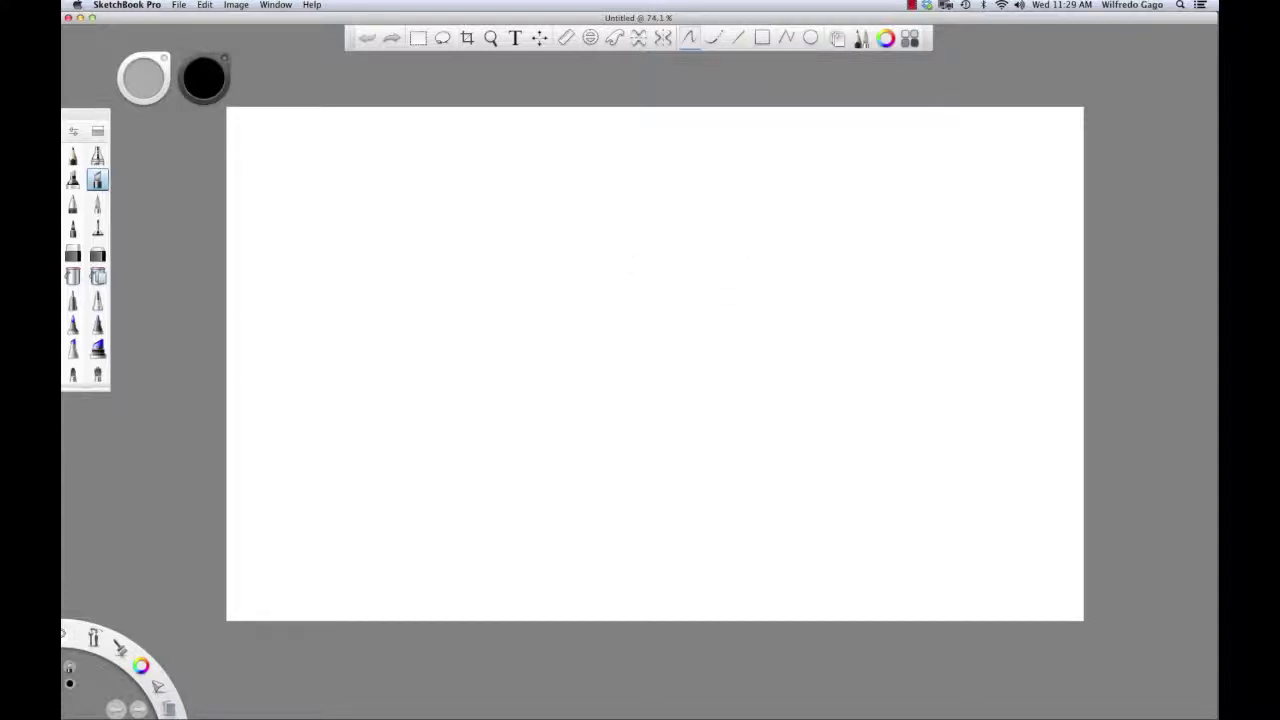
{"action": "left_click", "coordinate": [237, 5]}
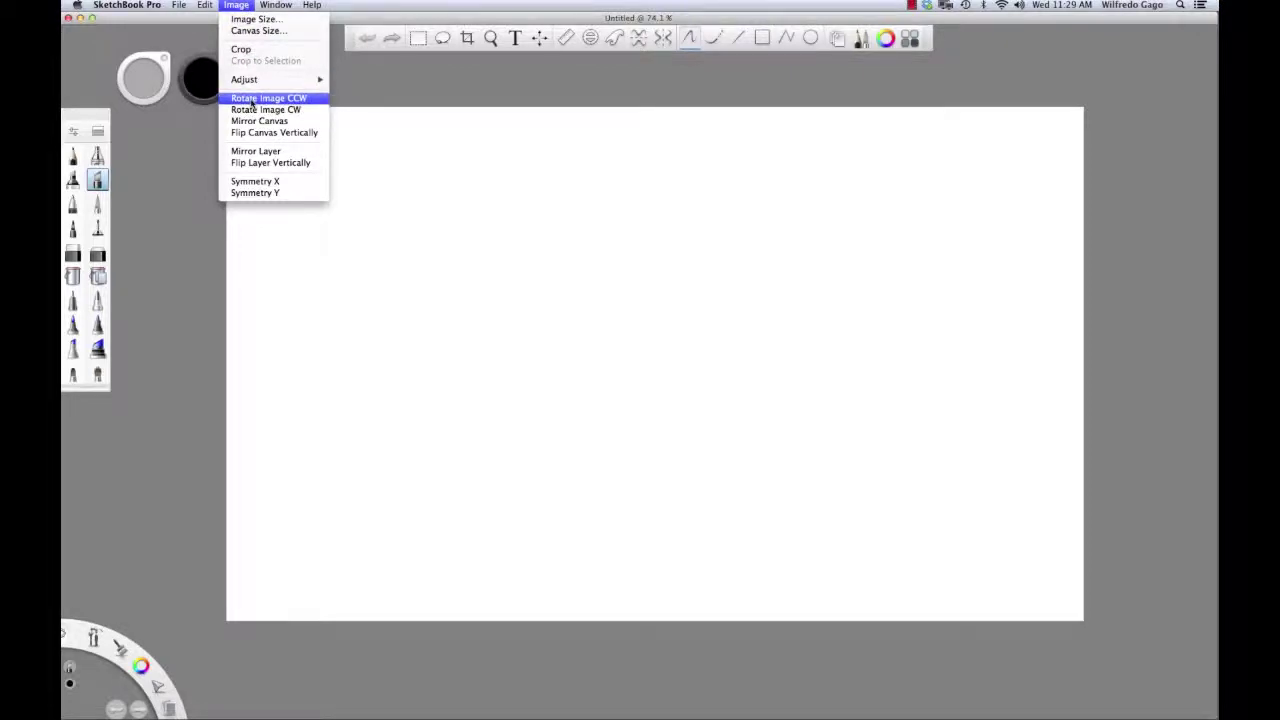
{"action": "left_click", "coordinate": [253, 99]}
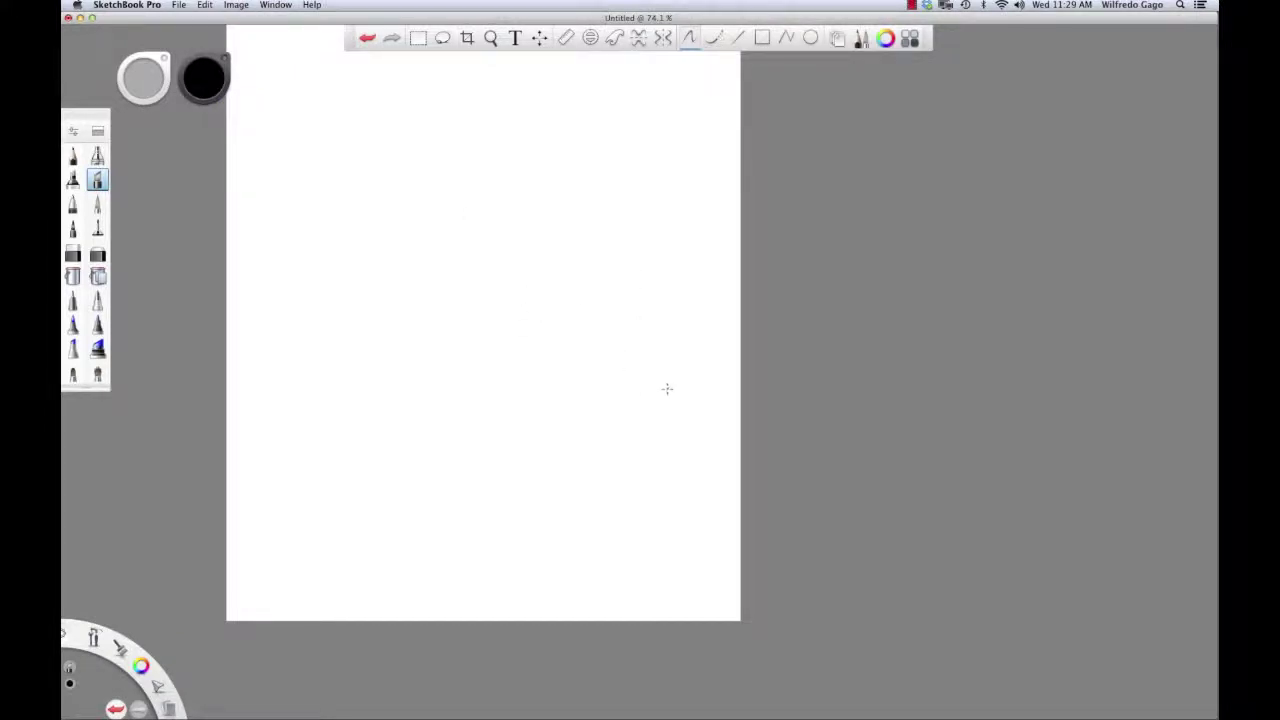
{"action": "key", "text": "space"}
{"action": "left_click_drag", "start_coordinate": [649, 343], "coordinate": [748, 490]}
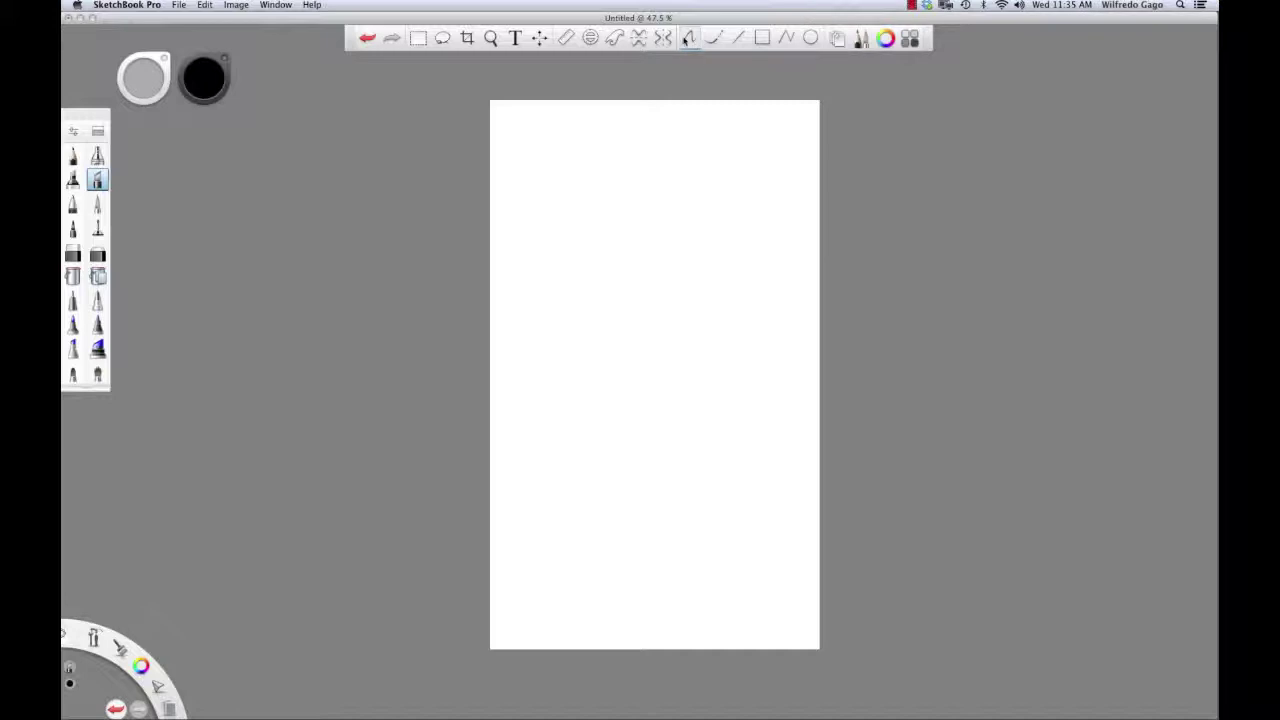
{"action": "left_click", "coordinate": [738, 39]}
{"action": "left_click_drag", "start_coordinate": [465, 226], "coordinate": [846, 227]}
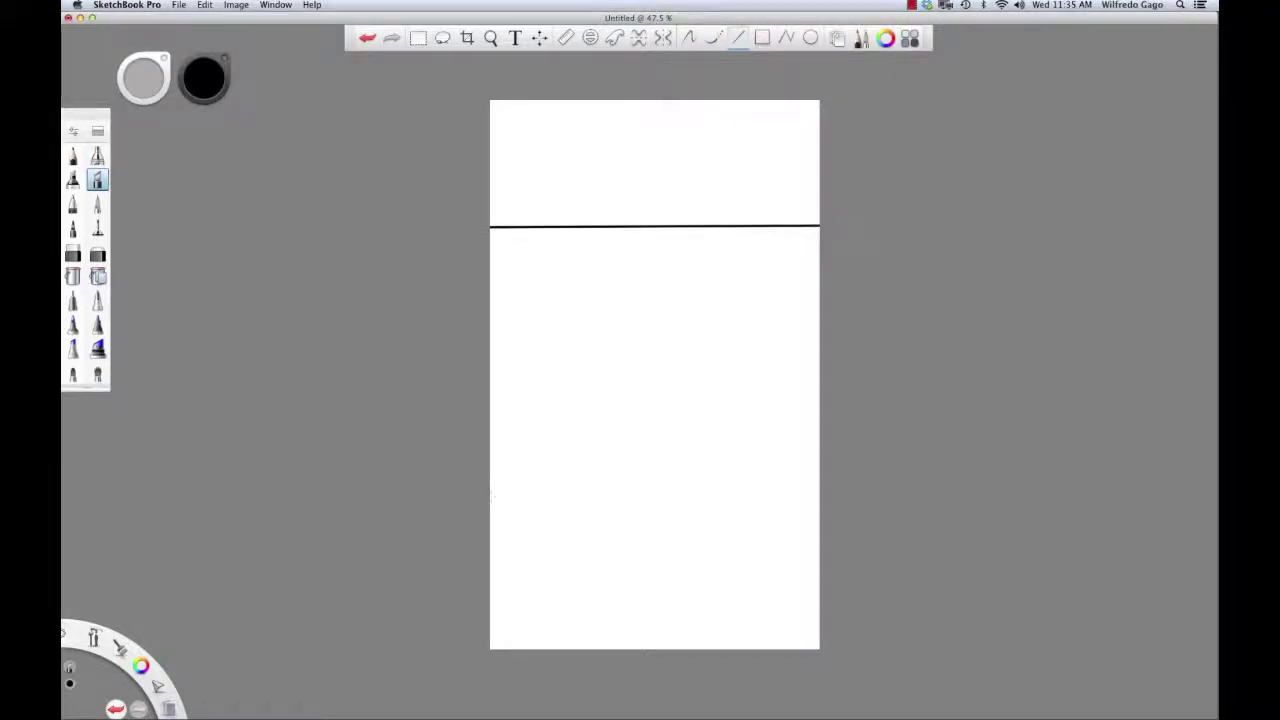
{"action": "left_click_drag", "start_coordinate": [481, 473], "coordinate": [844, 462]}
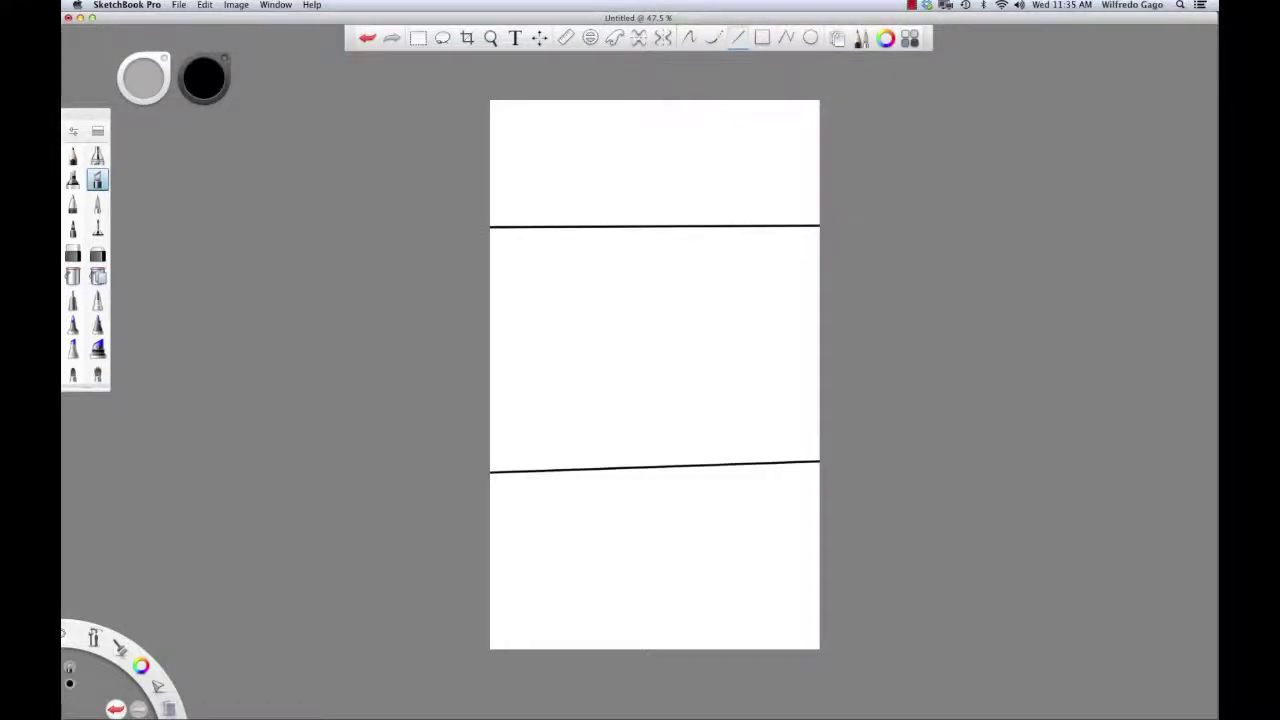
{"action": "key", "text": "super+z"}
{"action": "key", "text": "super+z"}
{"action": "left_click_drag", "start_coordinate": [460, 251], "coordinate": [845, 251]}
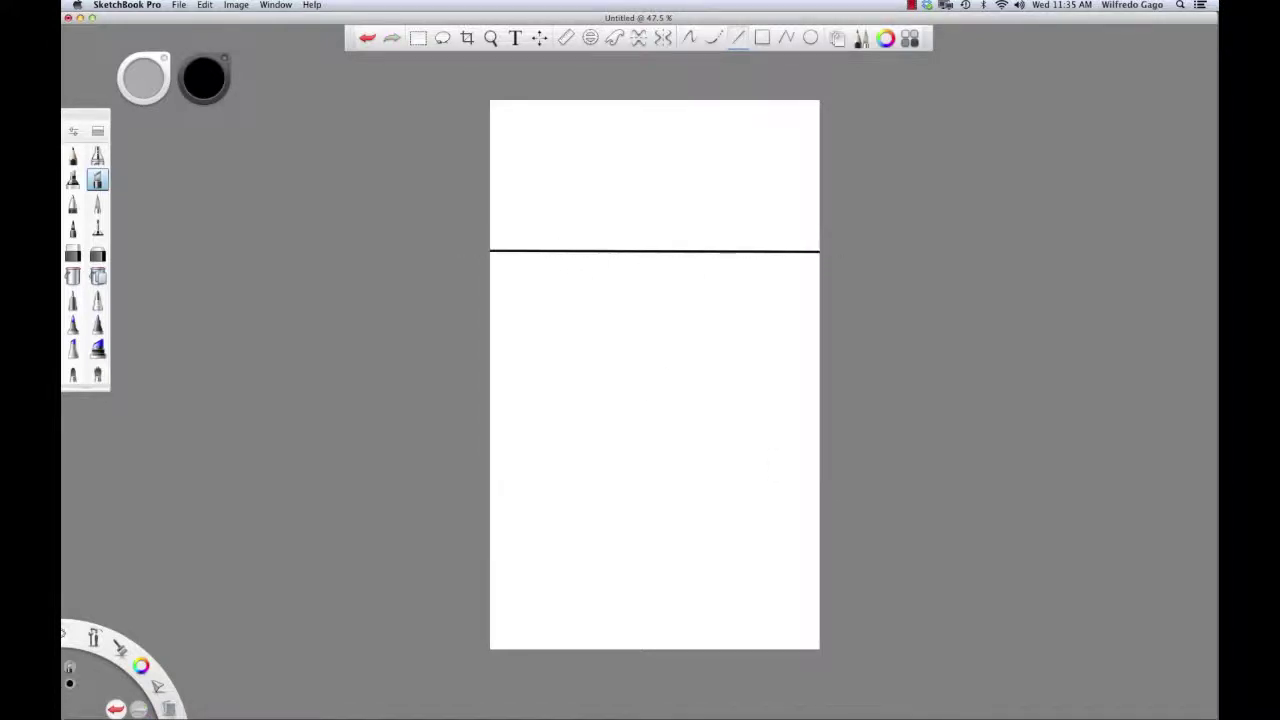
{"action": "key", "text": "super+z"}
- Draw two horizontal and two vertical black lines across the whole canvas, dividing it into a three-by-three grid
{"action": "left_click_drag", "start_coordinate": [507, 252], "coordinate": [861, 269]}
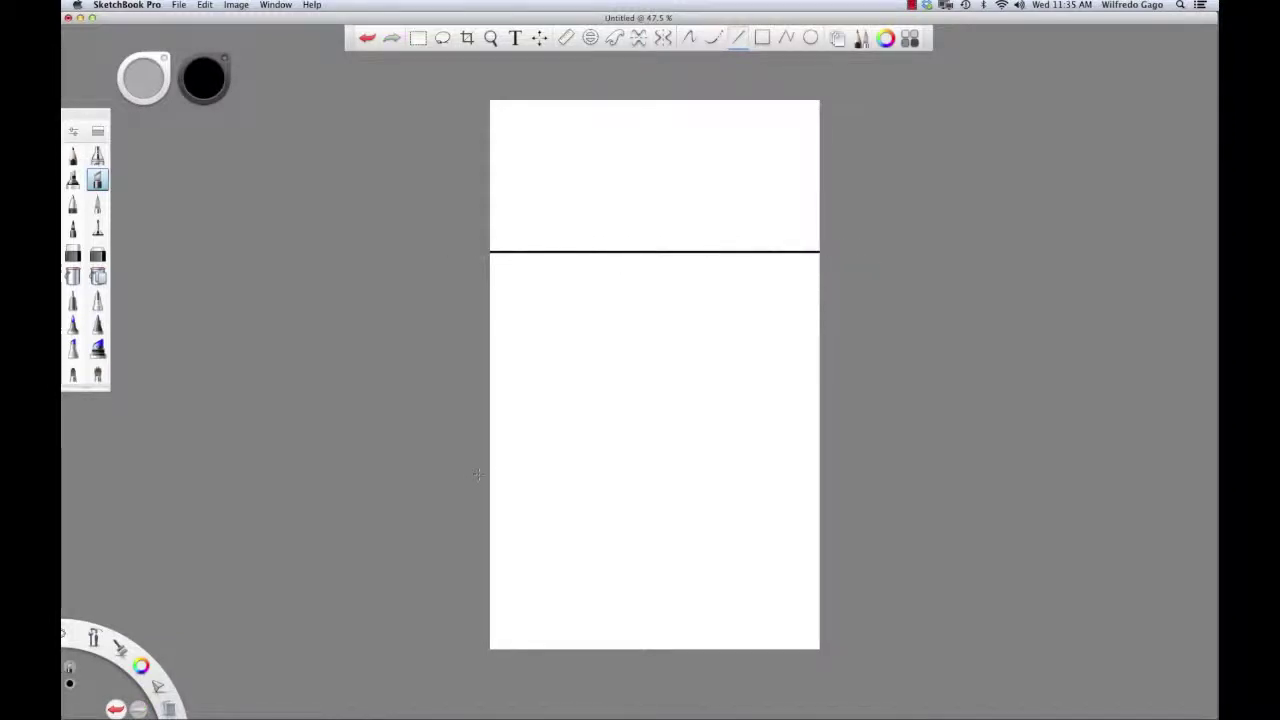
{"action": "left_click_drag", "start_coordinate": [478, 474], "coordinate": [860, 474]}
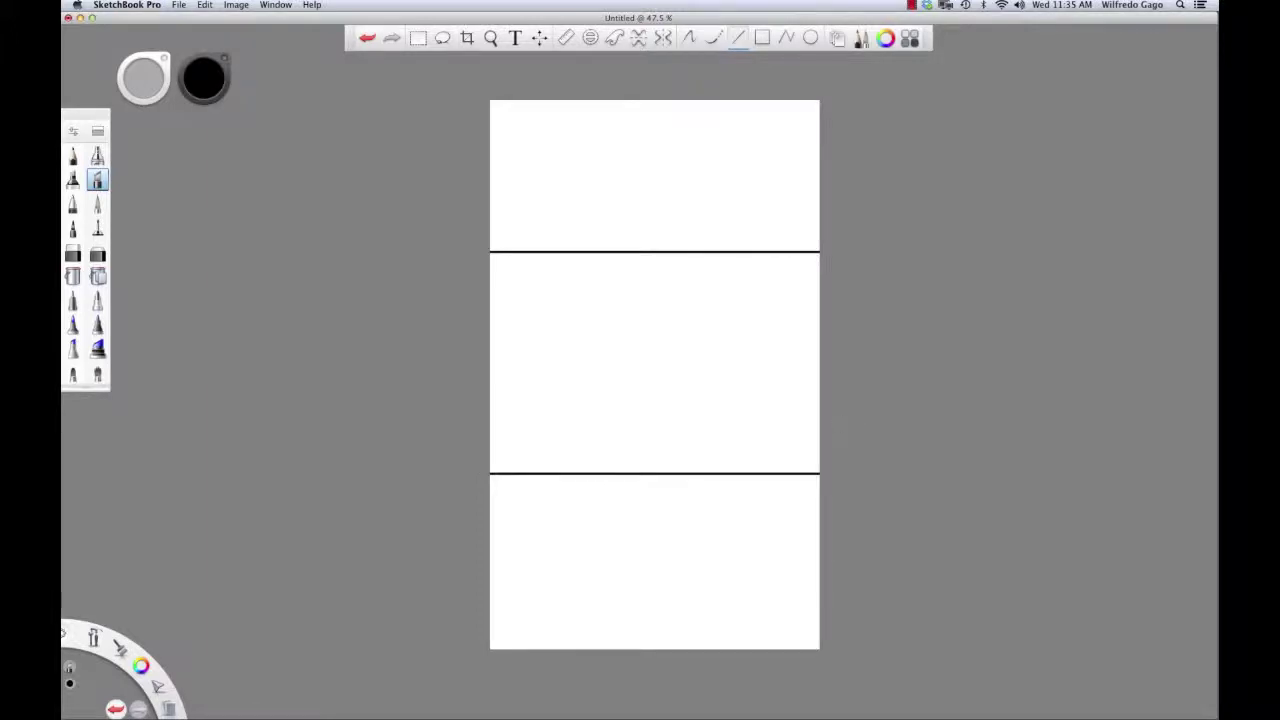
{"action": "left_click_drag", "start_coordinate": [582, 86], "coordinate": [582, 672]}
{"action": "key", "text": "super+z"}
{"action": "left_click_drag", "start_coordinate": [583, 92], "coordinate": [583, 665]}
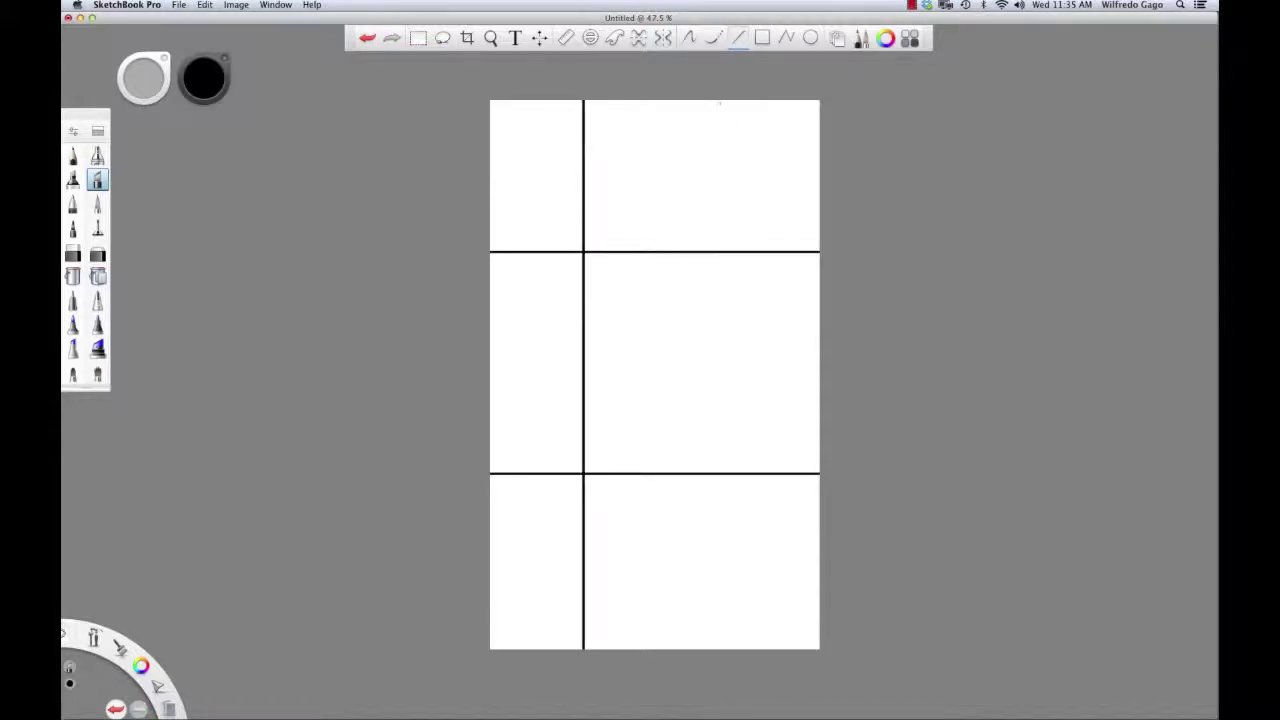
{"action": "left_click_drag", "start_coordinate": [719, 97], "coordinate": [719, 648]}
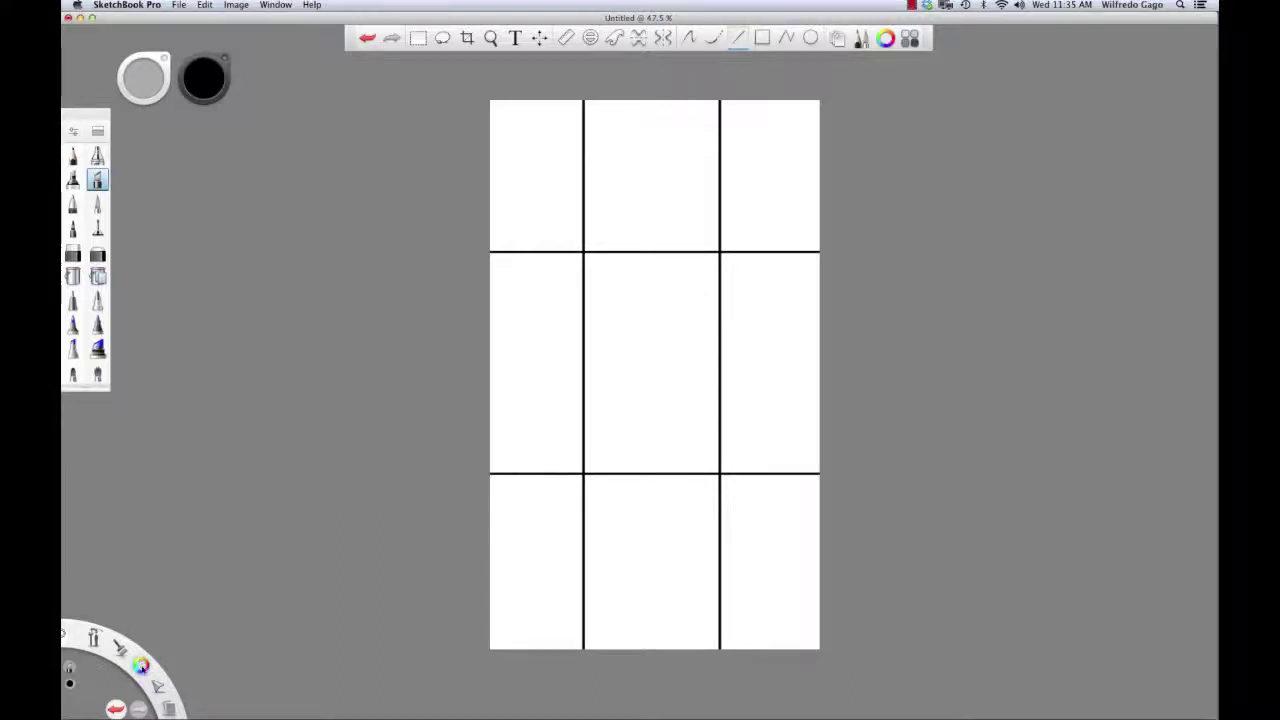
- Set the brush colour to green and paint a freehand dot on each of the grid's four line intersections
{"action": "left_click", "coordinate": [142, 666]}
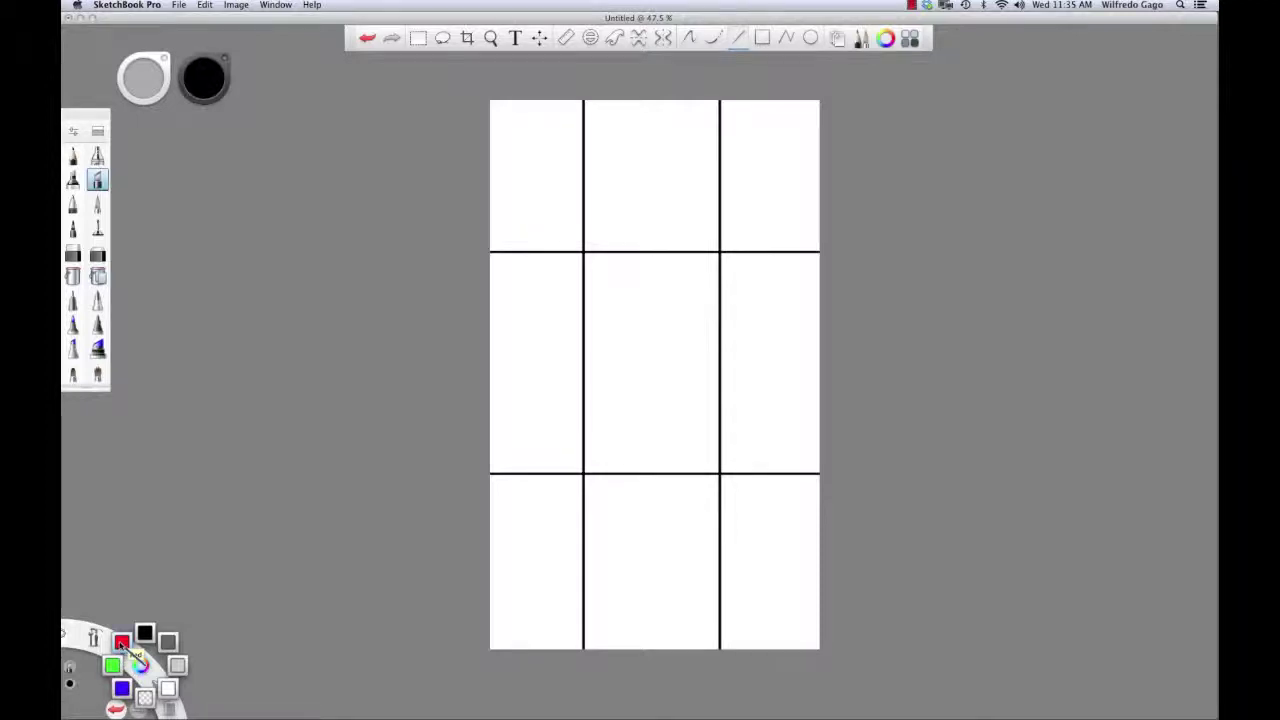
{"action": "left_click", "coordinate": [114, 664]}
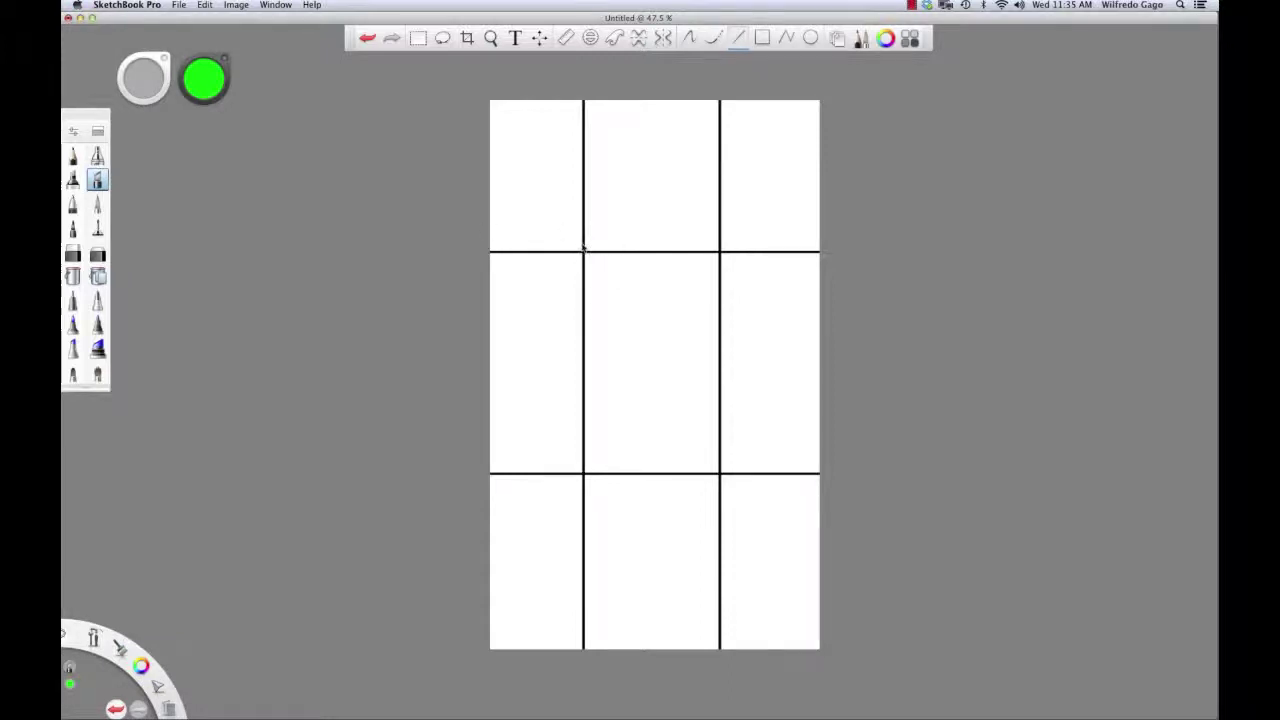
{"action": "key", "text": "super+z"}
{"action": "left_click", "coordinate": [698, 38]}
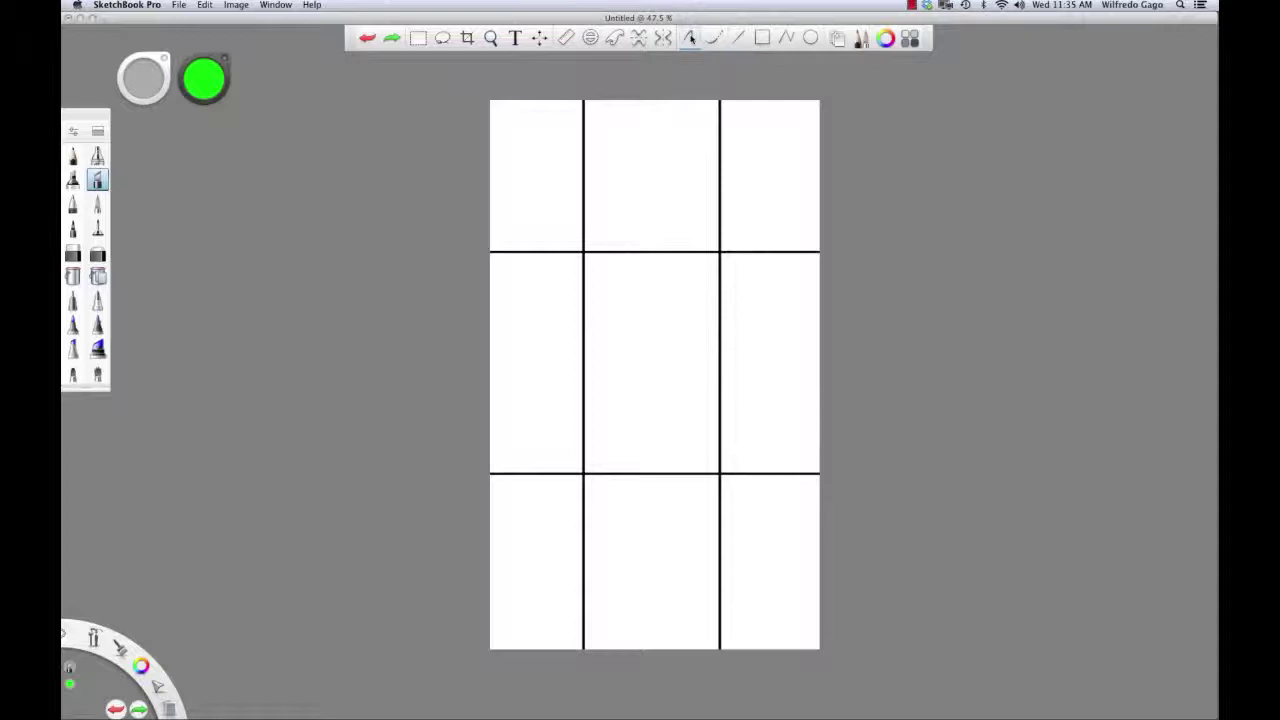
{"action": "left_click", "coordinate": [583, 251]}
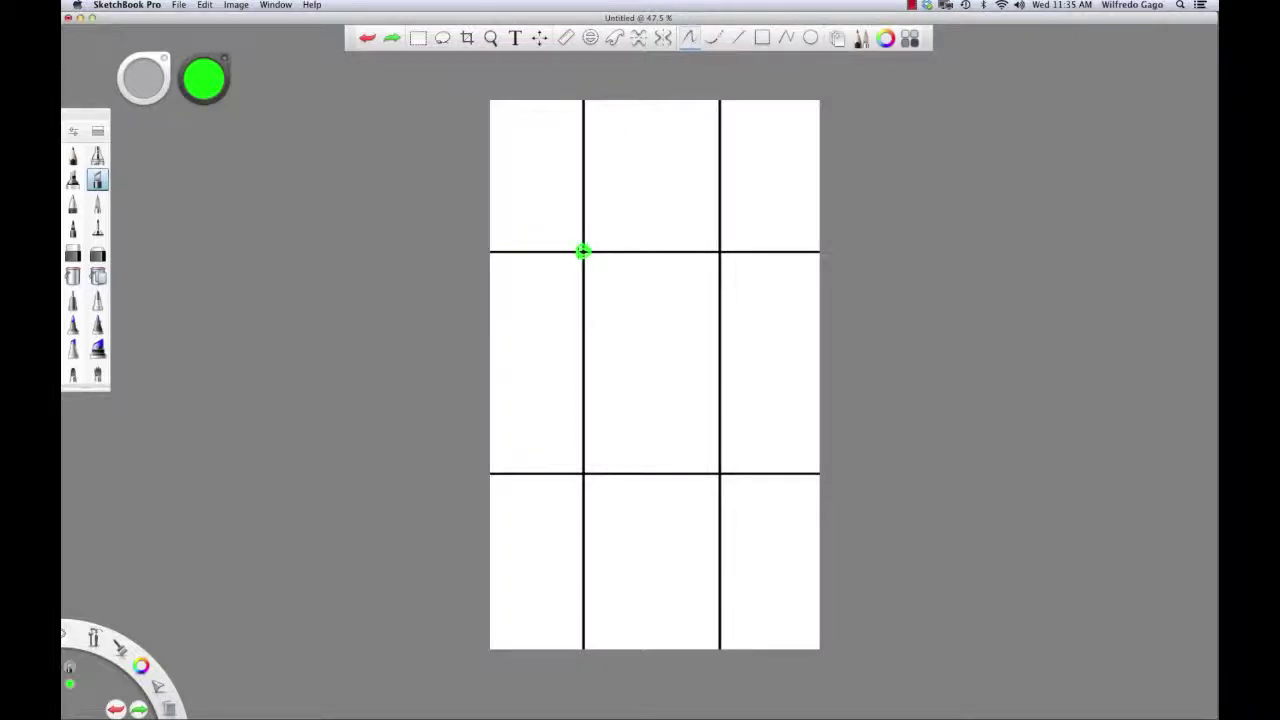
{"action": "left_click", "coordinate": [718, 252]}
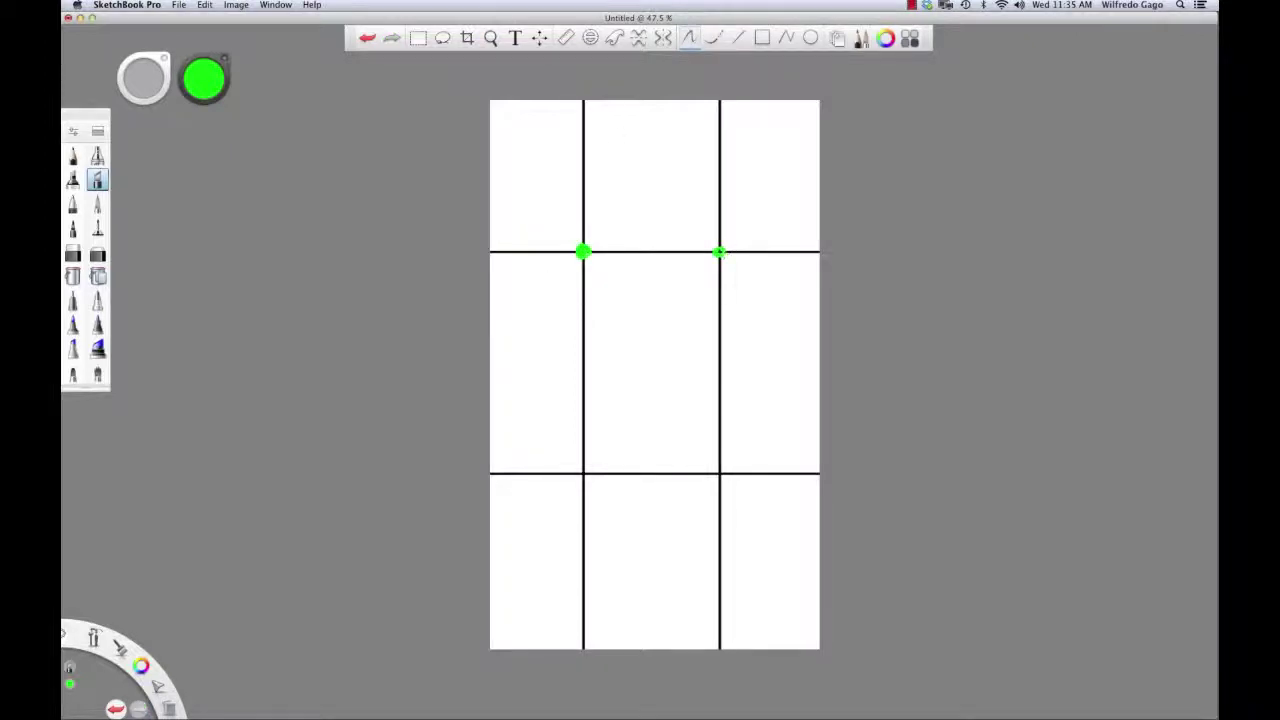
{"action": "left_click", "coordinate": [583, 475]}
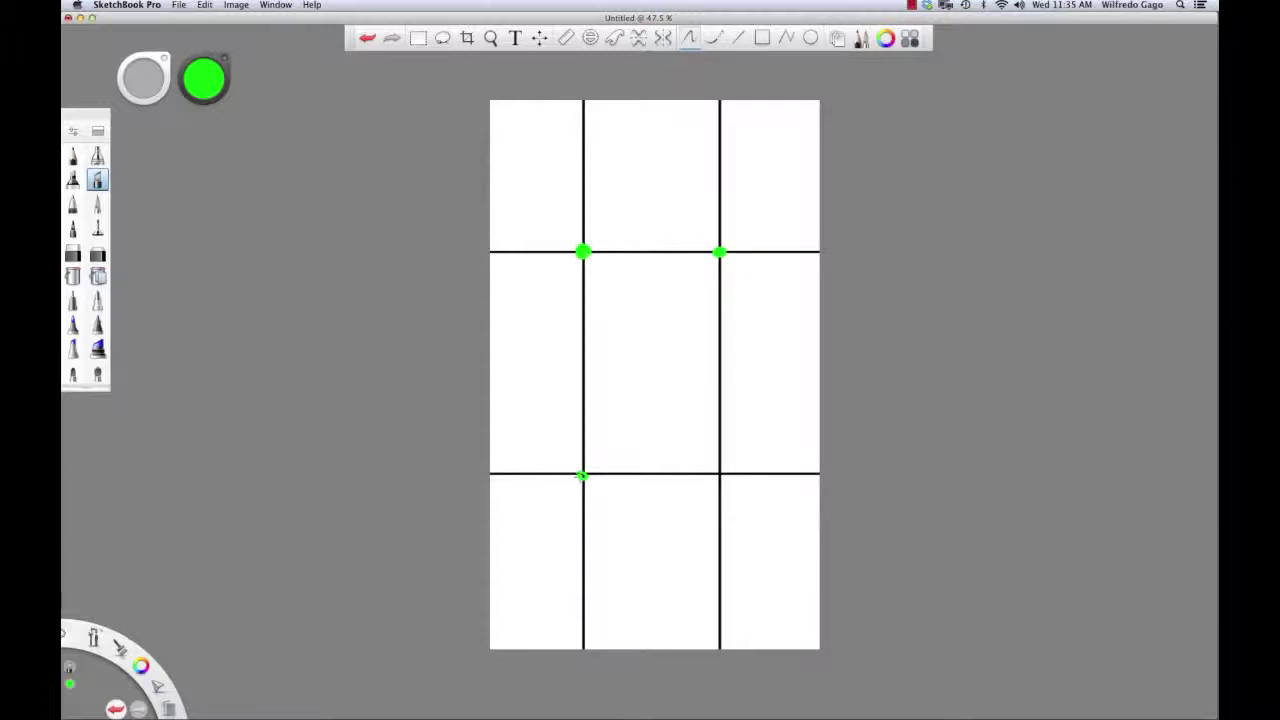
{"action": "left_click", "coordinate": [721, 473]}
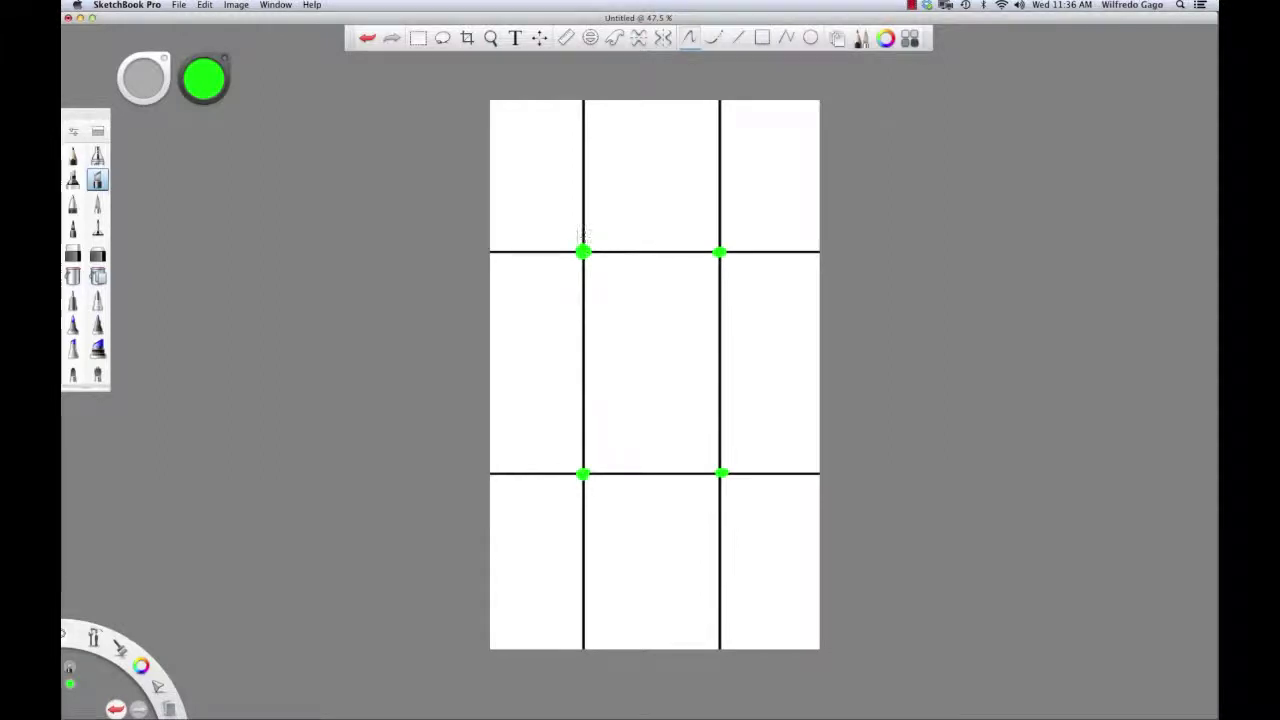
- Try a green stroke across the middle cell and a crossed-out mark at the canvas centre, and undo them
{"action": "mouse_move", "coordinate": [567, 242]}
{"action": "left_mouse_down"}
{"action": "mouse_move", "coordinate": [747, 205]}
{"action": "mouse_move", "coordinate": [718, 318]}
{"action": "mouse_move", "coordinate": [590, 435]}
{"action": "mouse_move", "coordinate": [574, 512]}
{"action": "mouse_move", "coordinate": [768, 458]}
{"action": "left_mouse_up"}
{"action": "key", "text": "ctrl+z"}
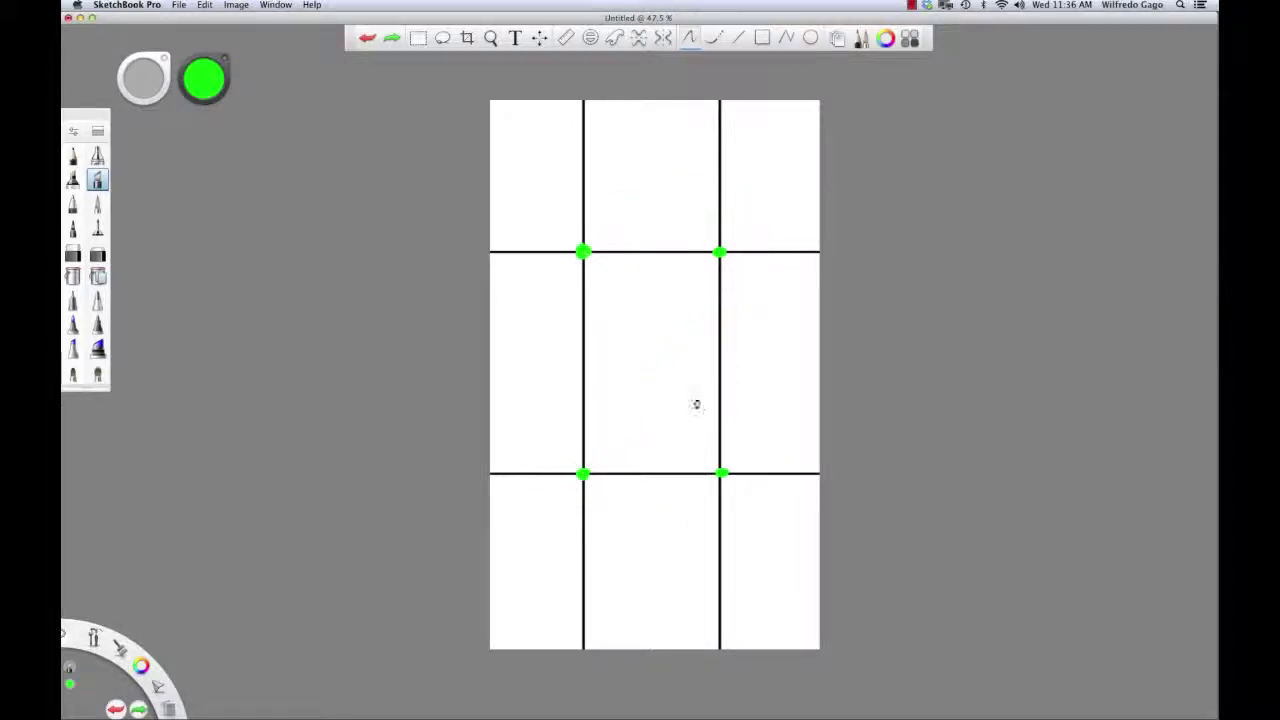
{"action": "mouse_move", "coordinate": [646, 350]}
{"action": "left_mouse_down"}
{"action": "mouse_move", "coordinate": [642, 339]}
{"action": "mouse_move", "coordinate": [668, 327]}
{"action": "mouse_move", "coordinate": [642, 371]}
{"action": "left_mouse_up"}
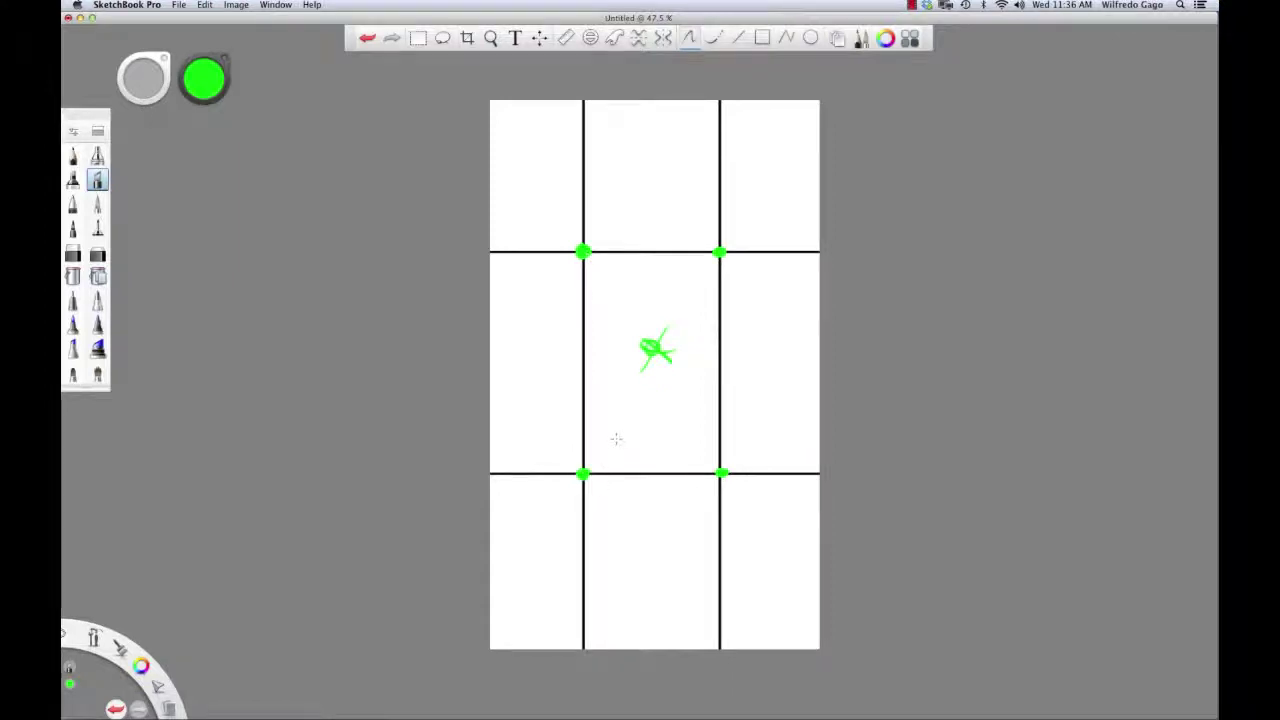
{"action": "key", "text": "ctrl+z"}
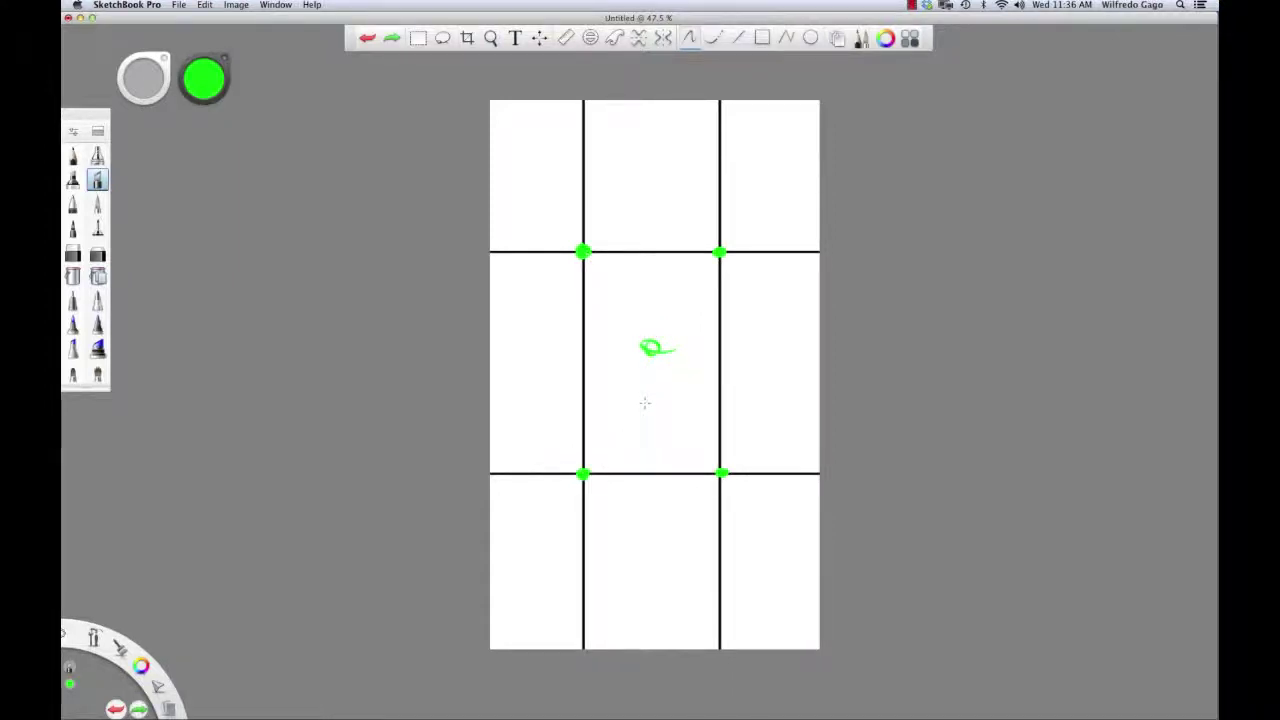
{"action": "key", "text": "ctrl+z"}
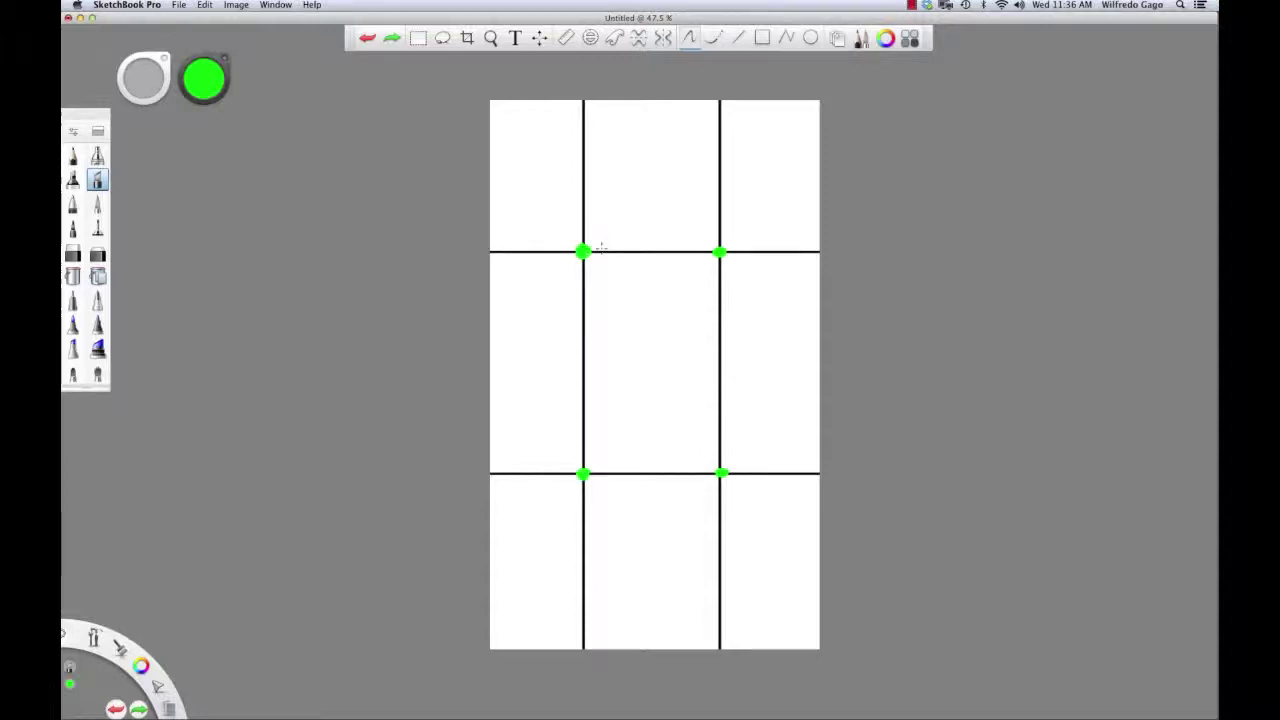
- Try green diagonals and sweeping S-shaped curves around the four intersection dots, undoing each trial stroke
{"action": "left_click_drag", "start_coordinate": [587, 266], "coordinate": [745, 448]}
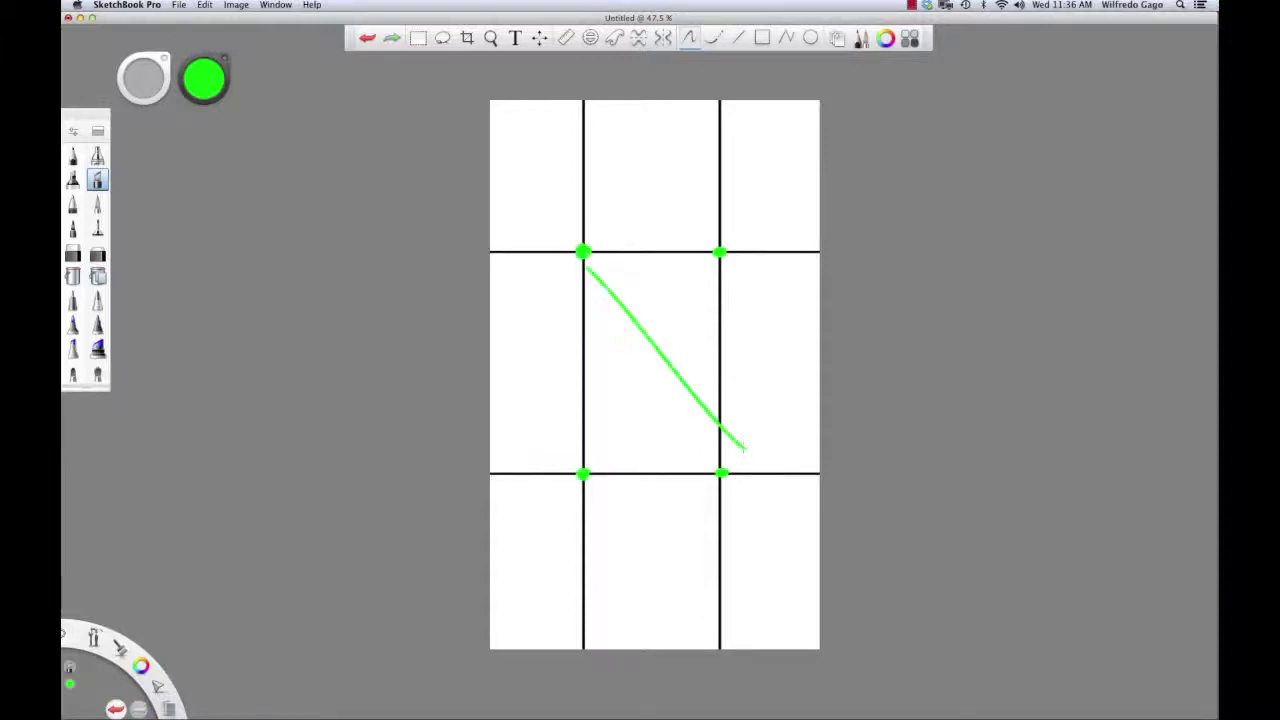
{"action": "left_click_drag", "start_coordinate": [714, 273], "coordinate": [600, 459]}
{"action": "key", "text": "super+z"}
{"action": "key", "text": "super+z"}
{"action": "mouse_move", "coordinate": [740, 233]}
{"action": "left_mouse_down"}
{"action": "mouse_move", "coordinate": [766, 258]}
{"action": "mouse_move", "coordinate": [723, 472]}
{"action": "left_mouse_up"}
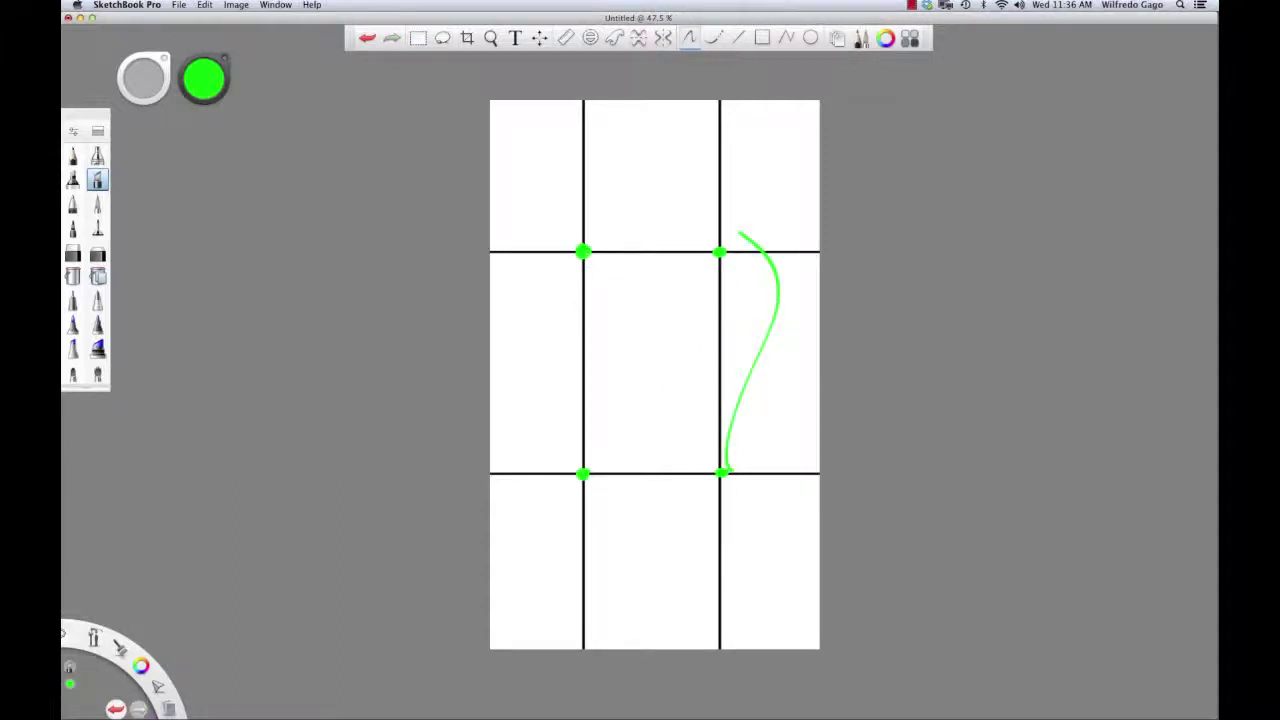
{"action": "key", "text": "super+z"}
{"action": "mouse_move", "coordinate": [565, 247]}
{"action": "left_mouse_down"}
{"action": "mouse_move", "coordinate": [810, 256]}
{"action": "mouse_move", "coordinate": [593, 447]}
{"action": "mouse_move", "coordinate": [605, 512]}
{"action": "left_mouse_up"}
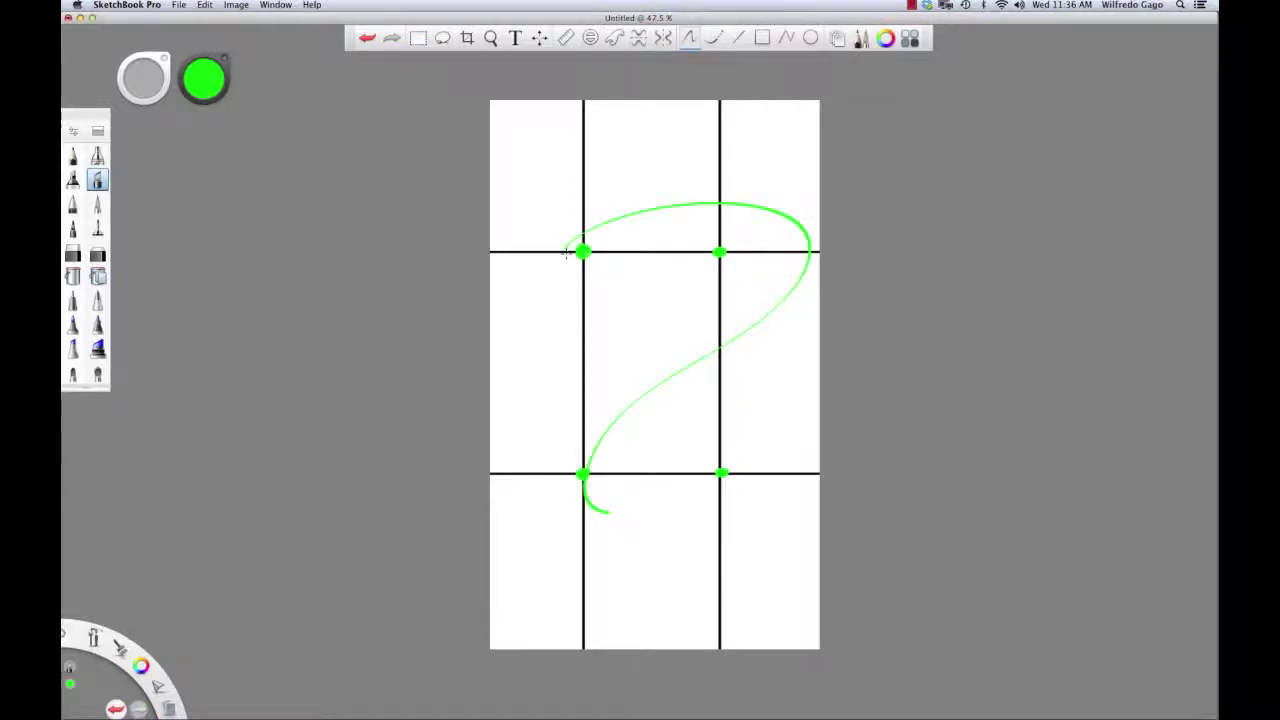
{"action": "key", "text": "super+z"}
{"action": "mouse_move", "coordinate": [541, 217]}
{"action": "left_mouse_down"}
{"action": "mouse_move", "coordinate": [654, 382]}
{"action": "mouse_move", "coordinate": [578, 508]}
{"action": "mouse_move", "coordinate": [560, 572]}
{"action": "left_mouse_up"}
{"action": "key", "text": "super+z"}
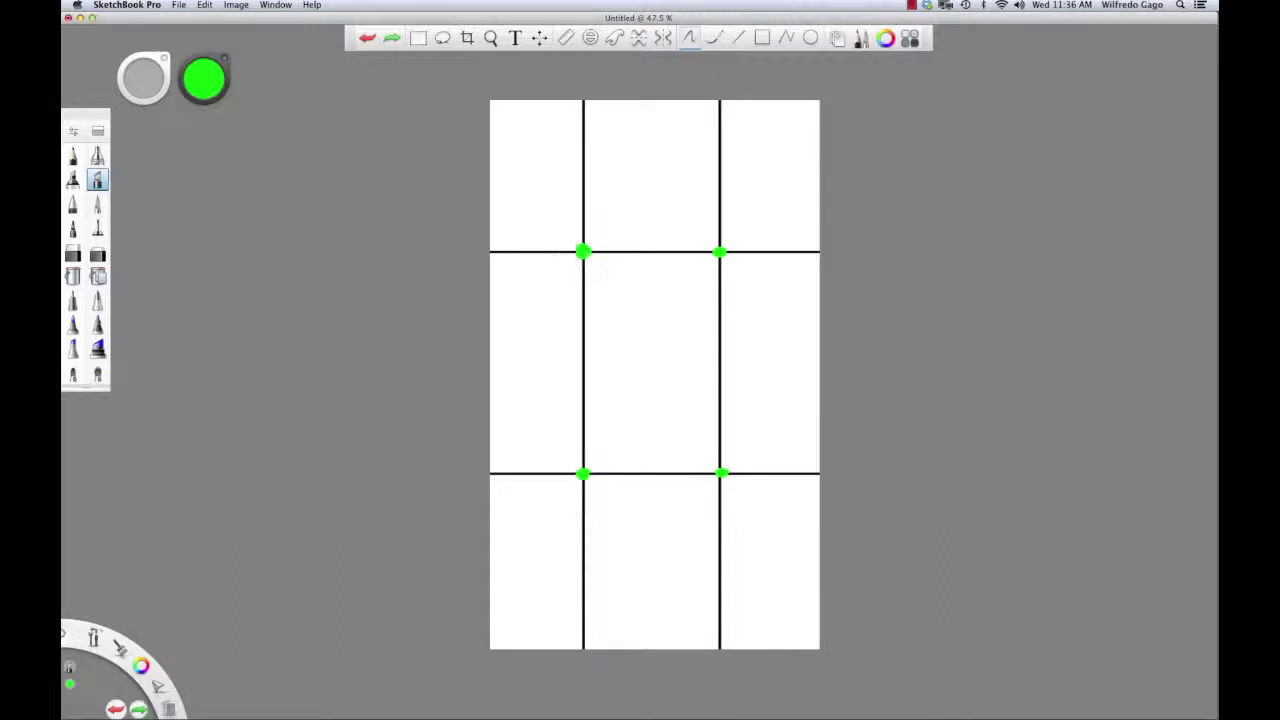
{"action": "mouse_move", "coordinate": [712, 488]}
{"action": "left_mouse_down"}
{"action": "mouse_move", "coordinate": [706, 343]}
{"action": "mouse_move", "coordinate": [738, 232]}
{"action": "left_mouse_up"}
{"action": "key", "text": "super+z"}
{"action": "mouse_move", "coordinate": [518, 160]}
{"action": "left_mouse_down"}
{"action": "mouse_move", "coordinate": [582, 250]}
{"action": "mouse_move", "coordinate": [537, 268]}
{"action": "mouse_move", "coordinate": [548, 226]}
{"action": "left_mouse_up"}
{"action": "key", "text": "super+z"}
{"action": "key", "text": "super+z"}
{"action": "mouse_move", "coordinate": [700, 446]}
{"action": "left_mouse_down"}
{"action": "mouse_move", "coordinate": [500, 495]}
{"action": "mouse_move", "coordinate": [747, 470]}
{"action": "mouse_move", "coordinate": [628, 432]}
{"action": "left_mouse_up"}
{"action": "key", "text": "super+z"}
{"action": "mouse_move", "coordinate": [540, 506]}
{"action": "left_mouse_down"}
{"action": "mouse_move", "coordinate": [705, 305]}
{"action": "mouse_move", "coordinate": [700, 172]}
{"action": "mouse_move", "coordinate": [745, 282]}
{"action": "left_mouse_up"}
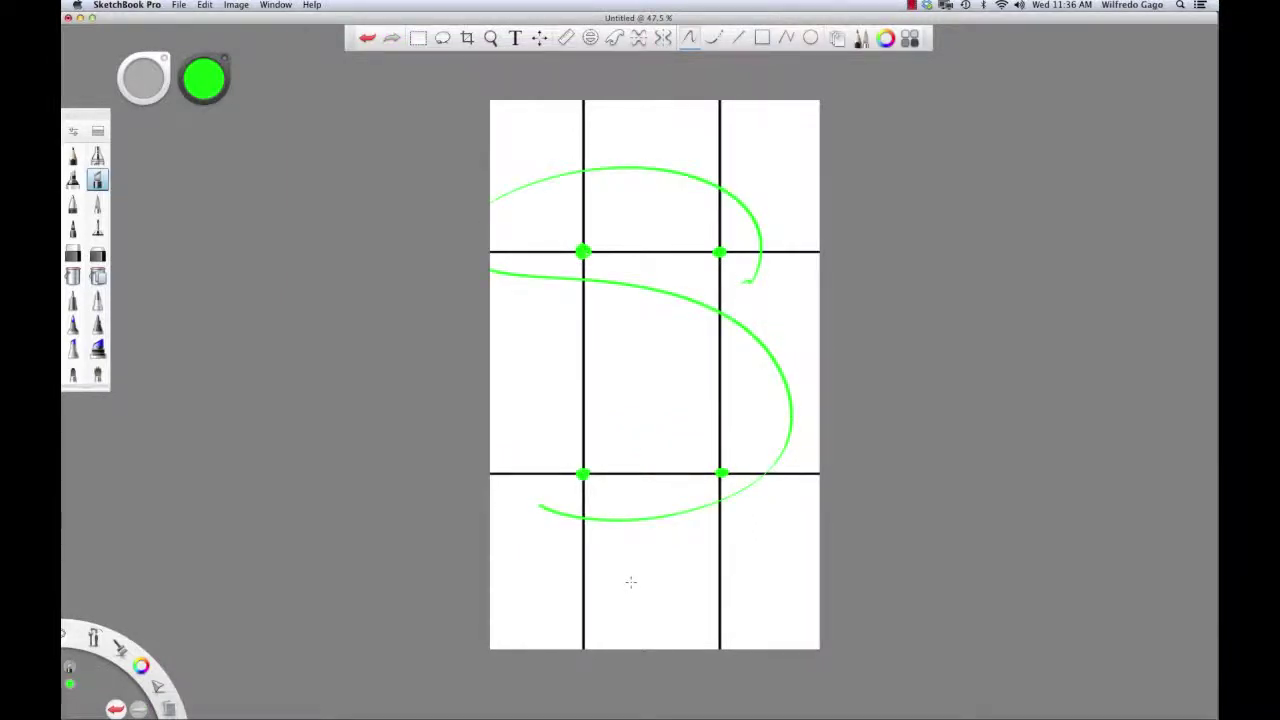
{"action": "key", "text": "super+z"}
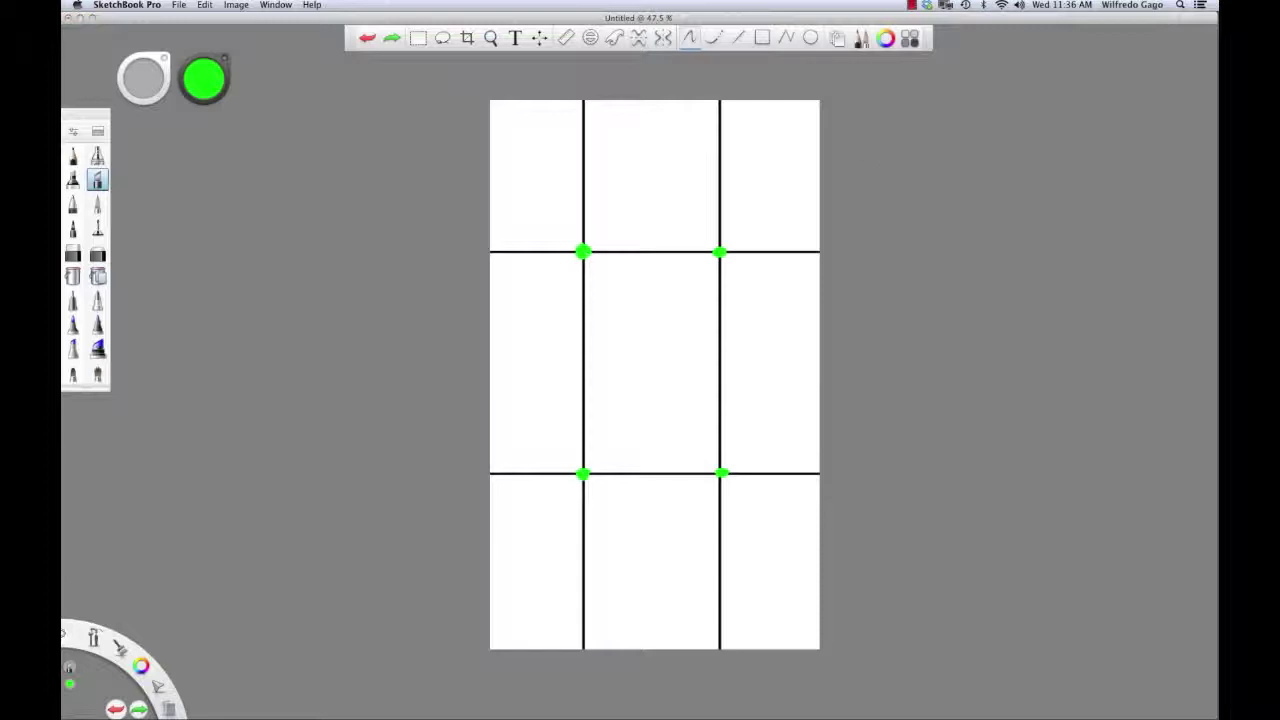
- Show the layer list beside the canvas and rename the Background layer to "grid"
{"action": "left_click", "coordinate": [838, 40]}
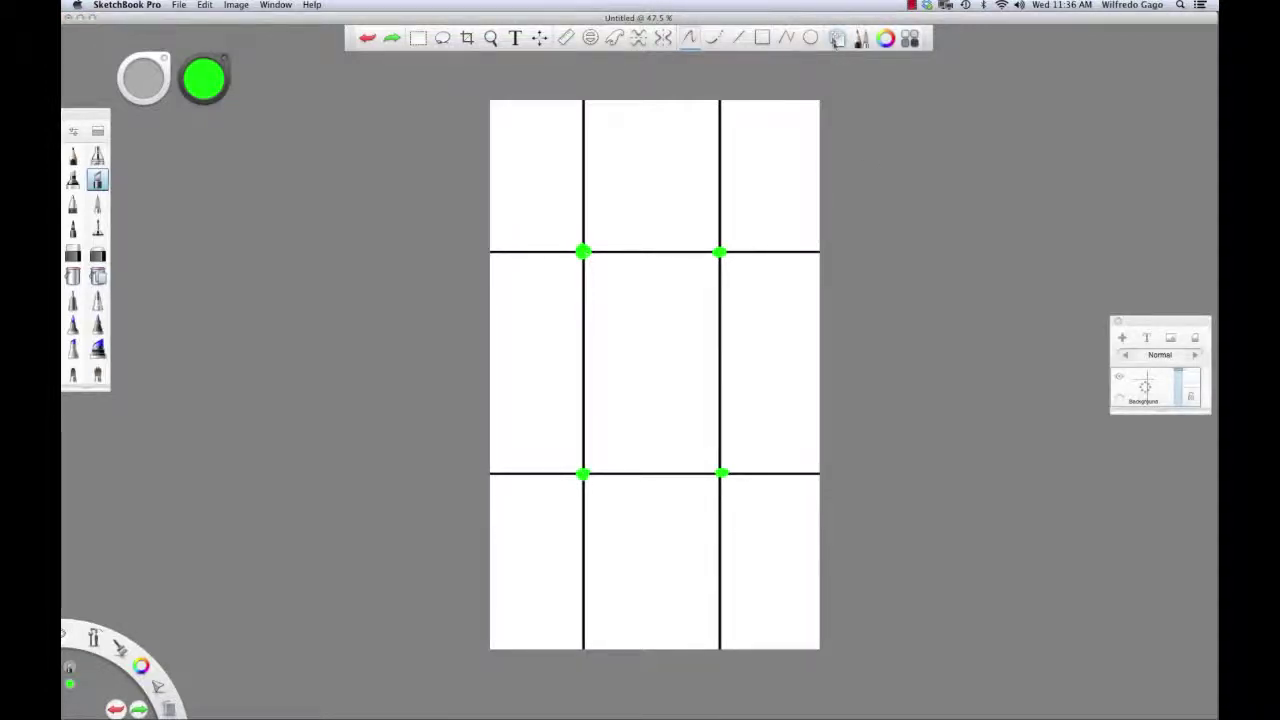
{"action": "left_click_drag", "start_coordinate": [1171, 333], "coordinate": [1048, 225]}
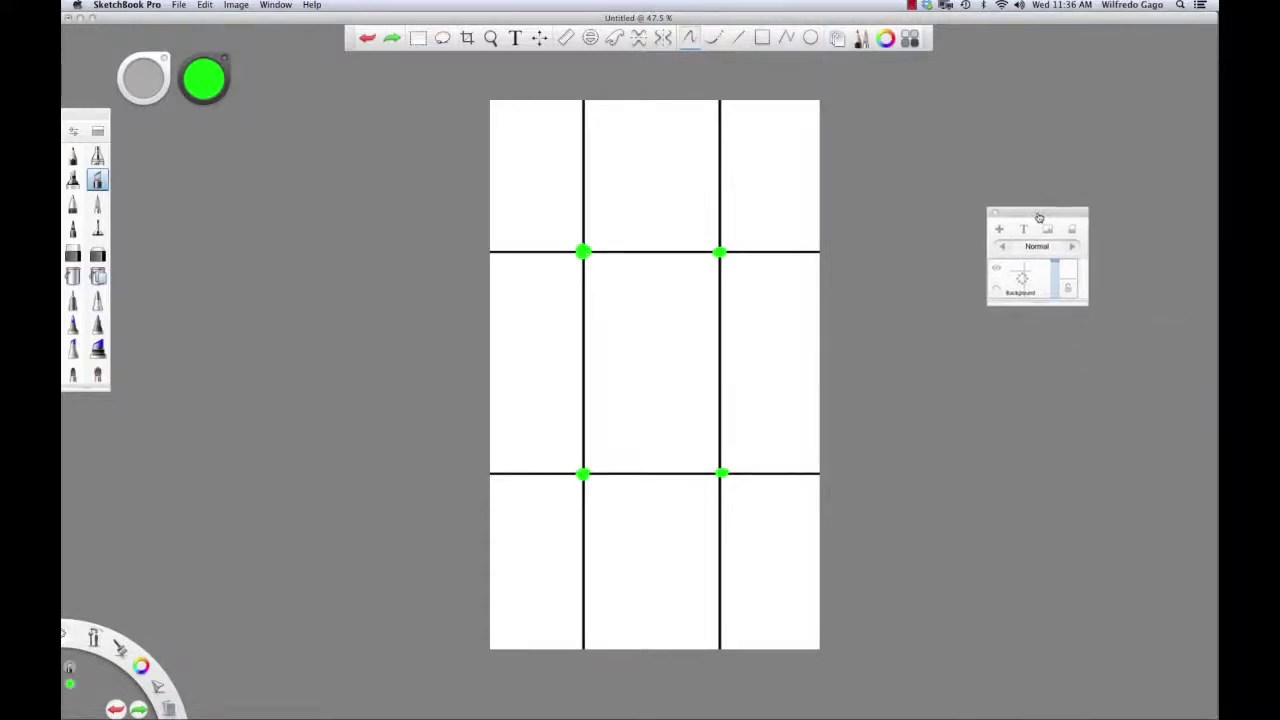
{"action": "left_click", "coordinate": [1021, 284]}
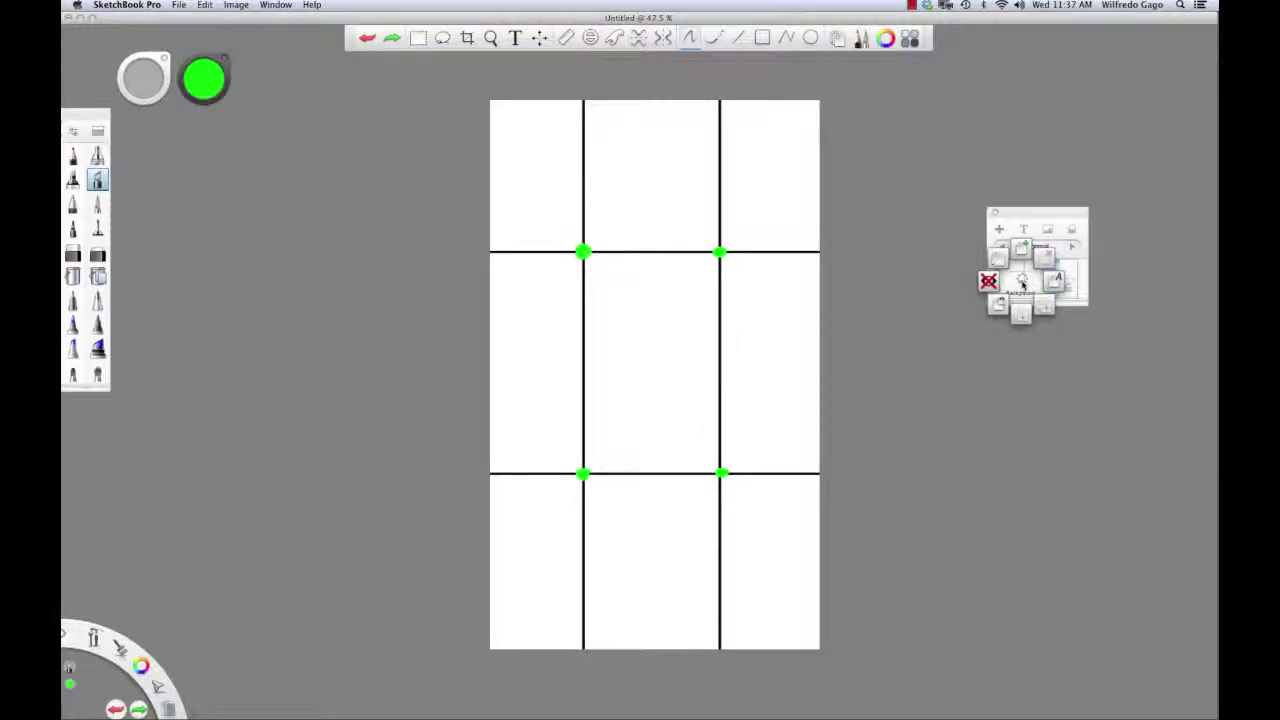
{"action": "left_click", "coordinate": [1056, 284]}
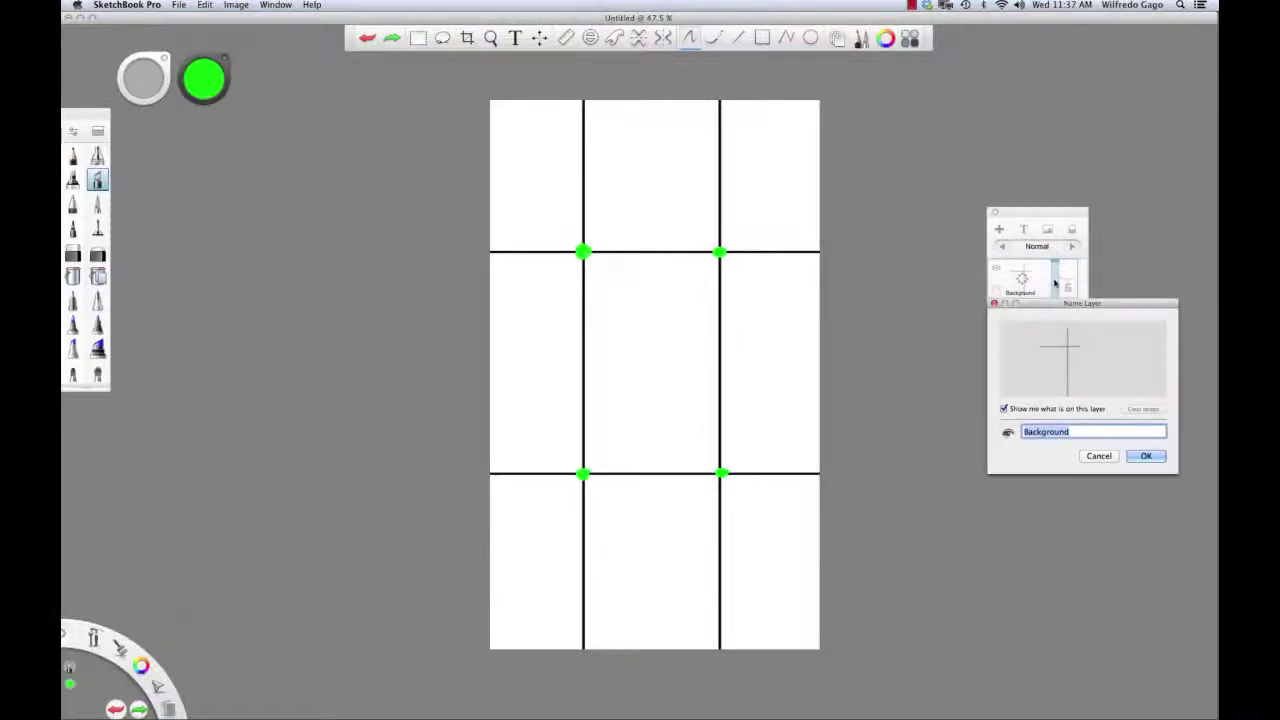
{"action": "type", "text": "grid"}
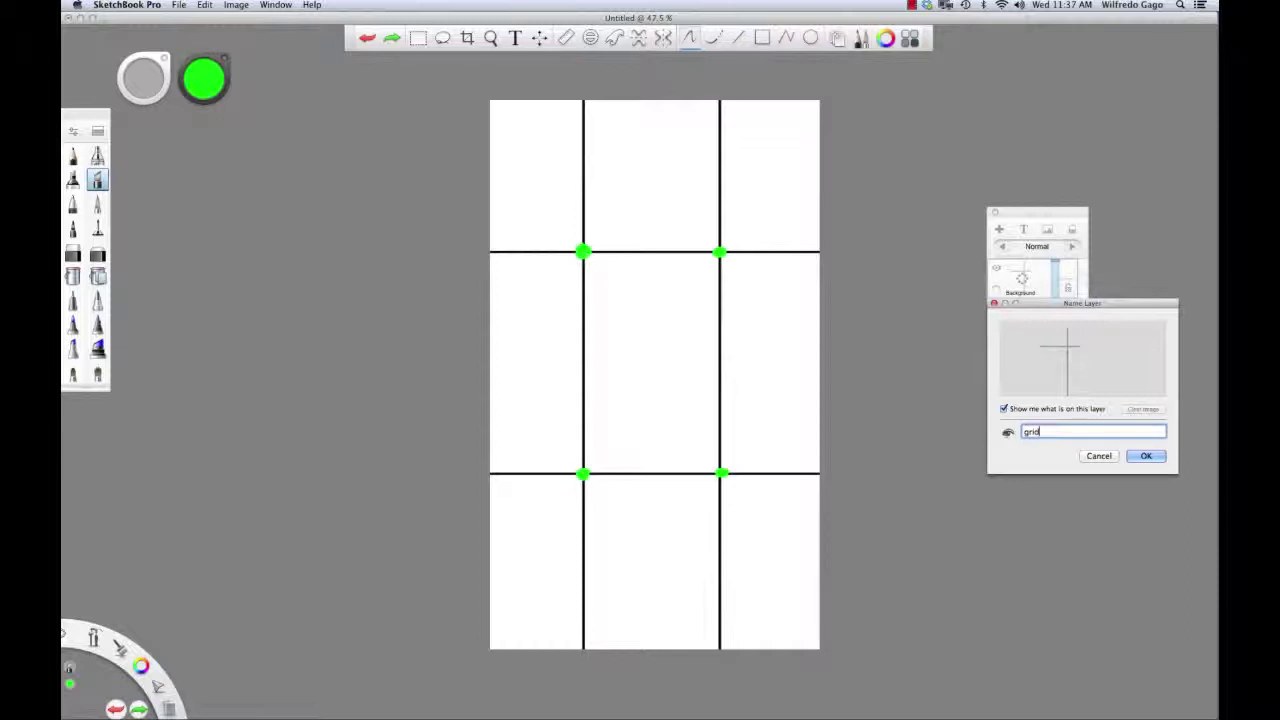
{"action": "key", "text": "Return"}
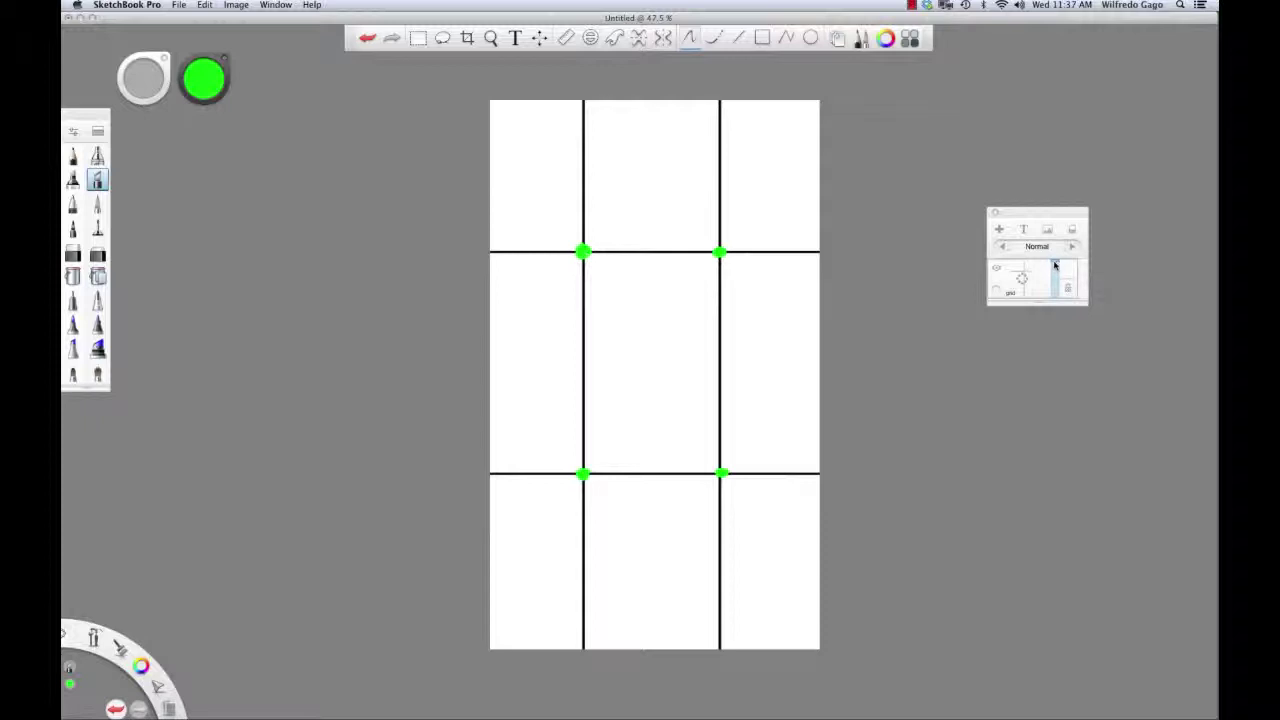
- Lower the opacity of the grid layer until it is faint and add a new layer above it
{"action": "left_click_drag", "start_coordinate": [1057, 263], "coordinate": [1055, 292]}
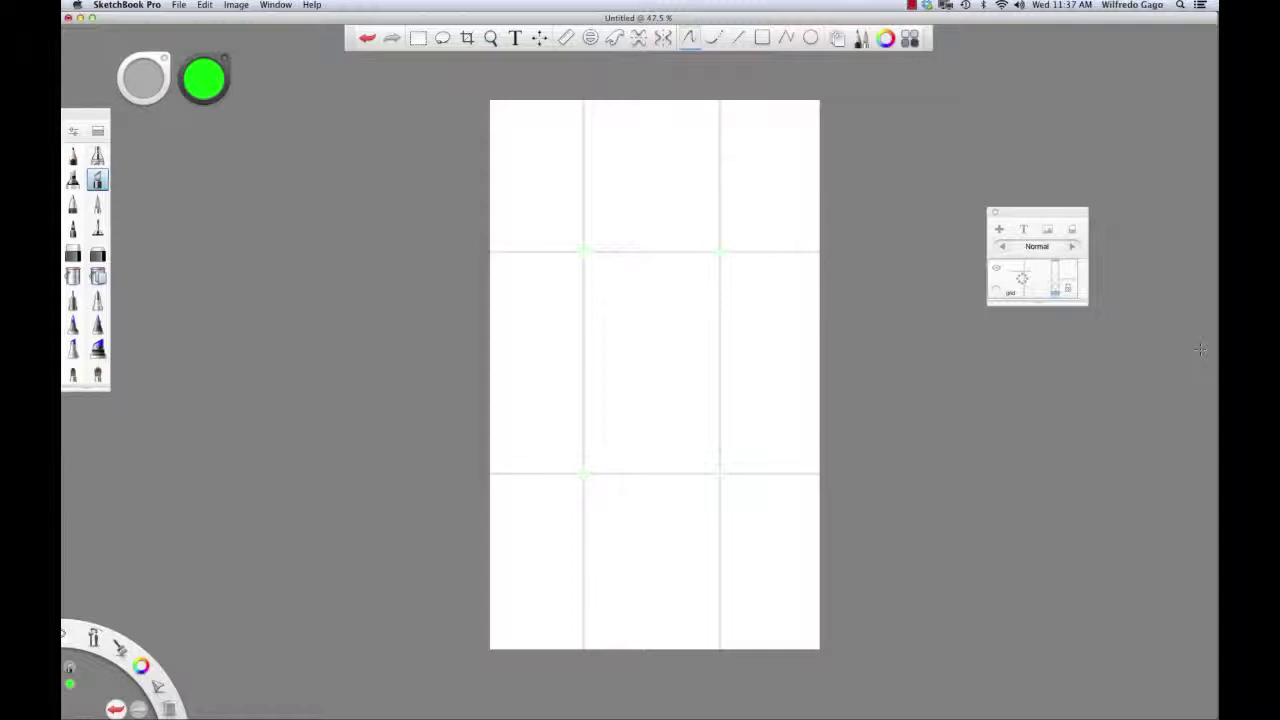
{"action": "left_click", "coordinate": [999, 232]}
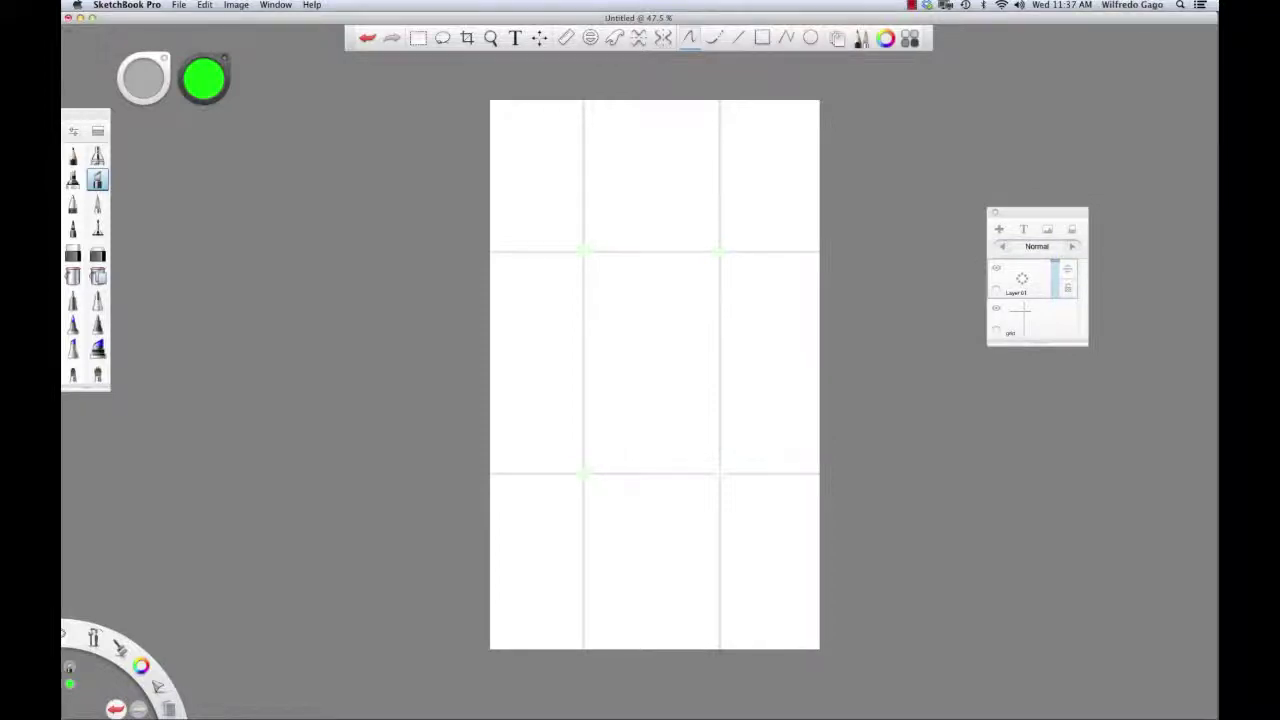
- Choose the Felt Pen brush and show its brush properties beside the canvas, clear of the colour swatches
{"action": "left_click", "coordinate": [97, 228]}
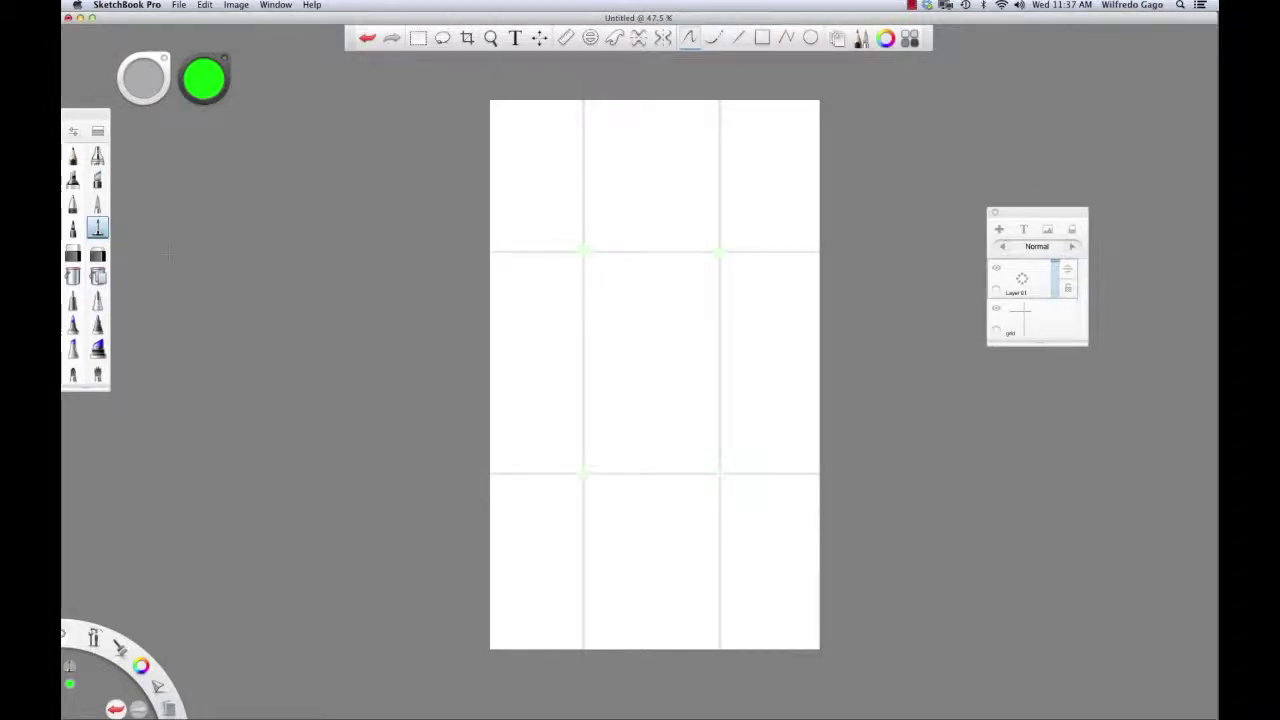
{"action": "double_click", "coordinate": [90, 230]}
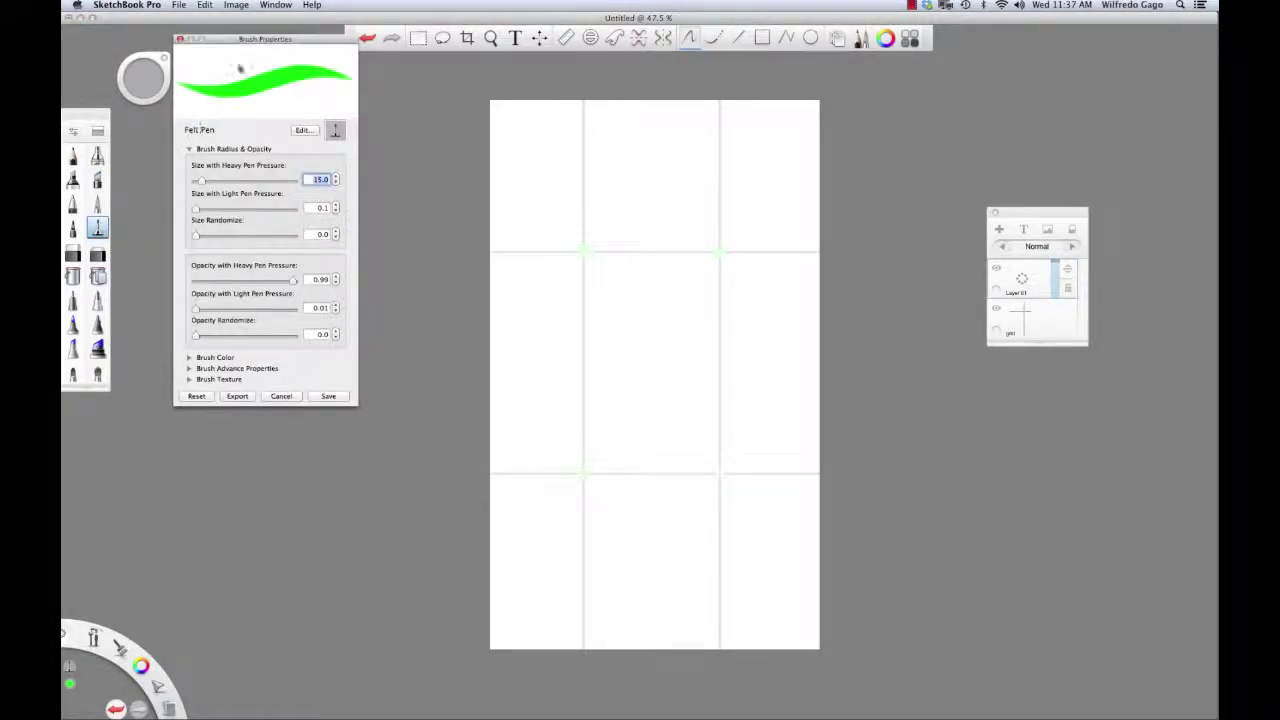
{"action": "left_click_drag", "start_coordinate": [259, 41], "coordinate": [253, 150]}
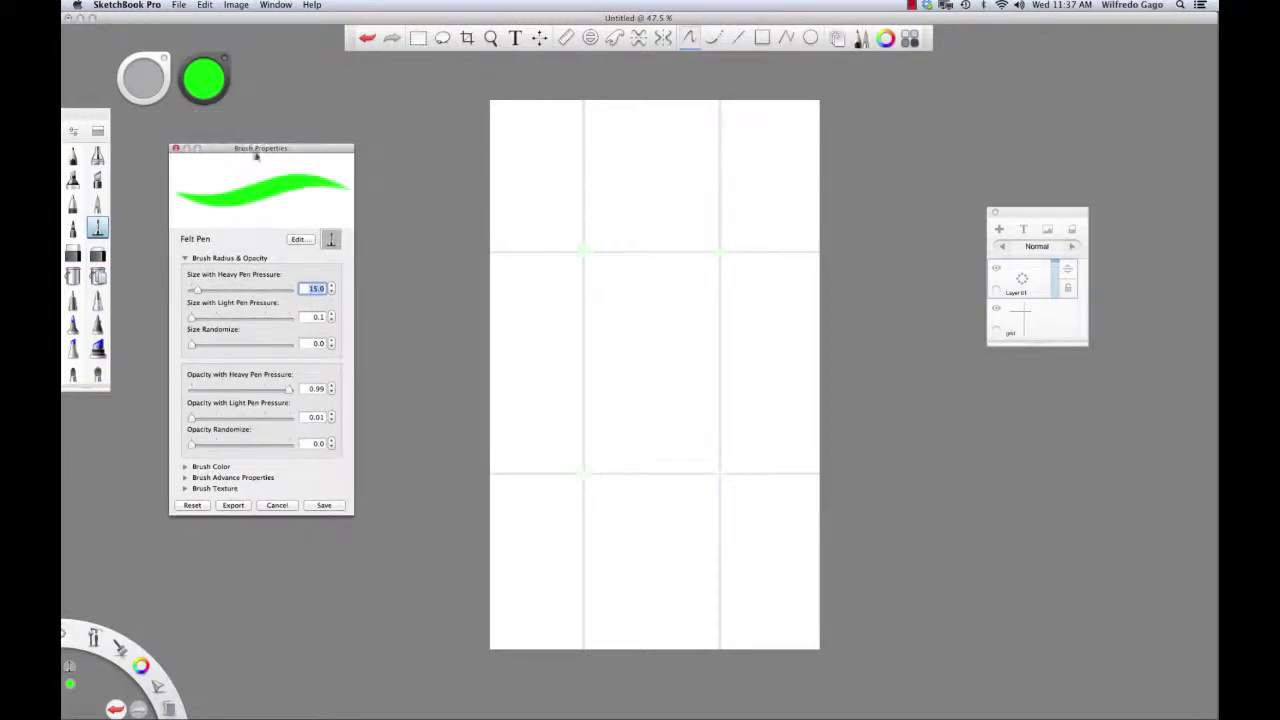
{"action": "left_click", "coordinate": [166, 422]}
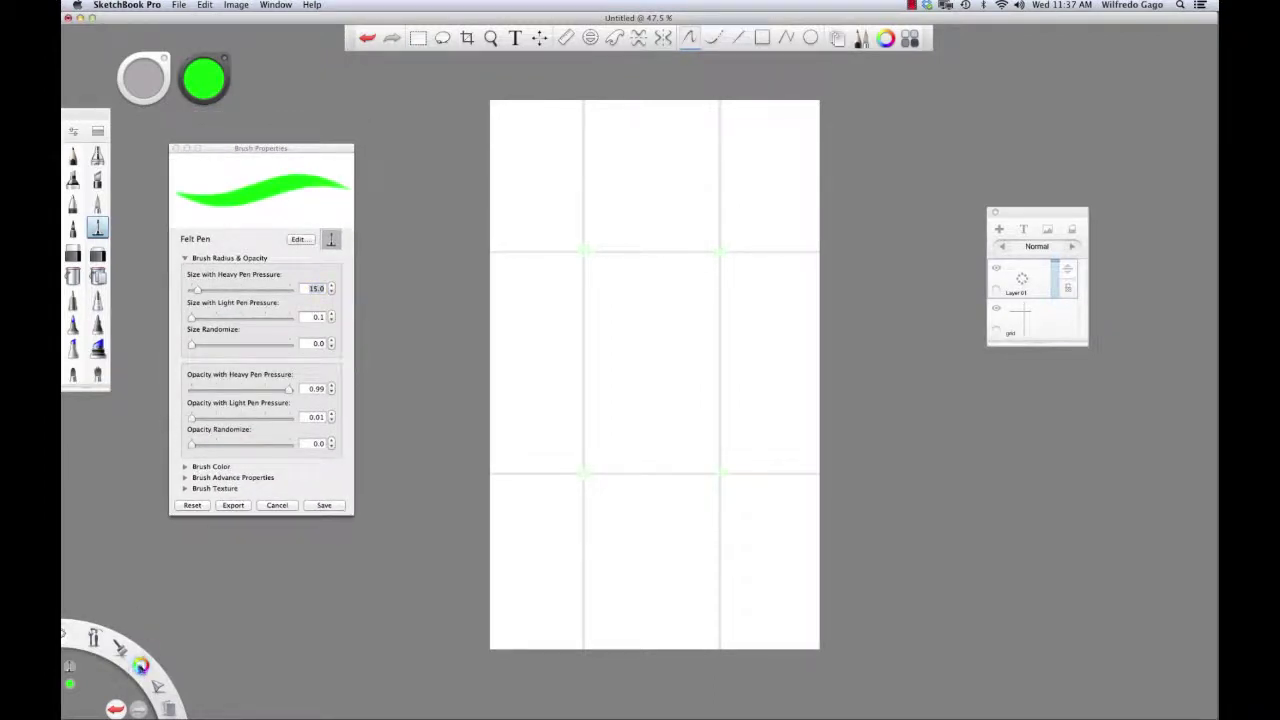
- Set the Felt Pen's colour to black and nudge its properties window slightly
{"action": "left_click_drag", "start_coordinate": [141, 666], "coordinate": [140, 640]}
{"action": "left_click", "coordinate": [252, 285]}
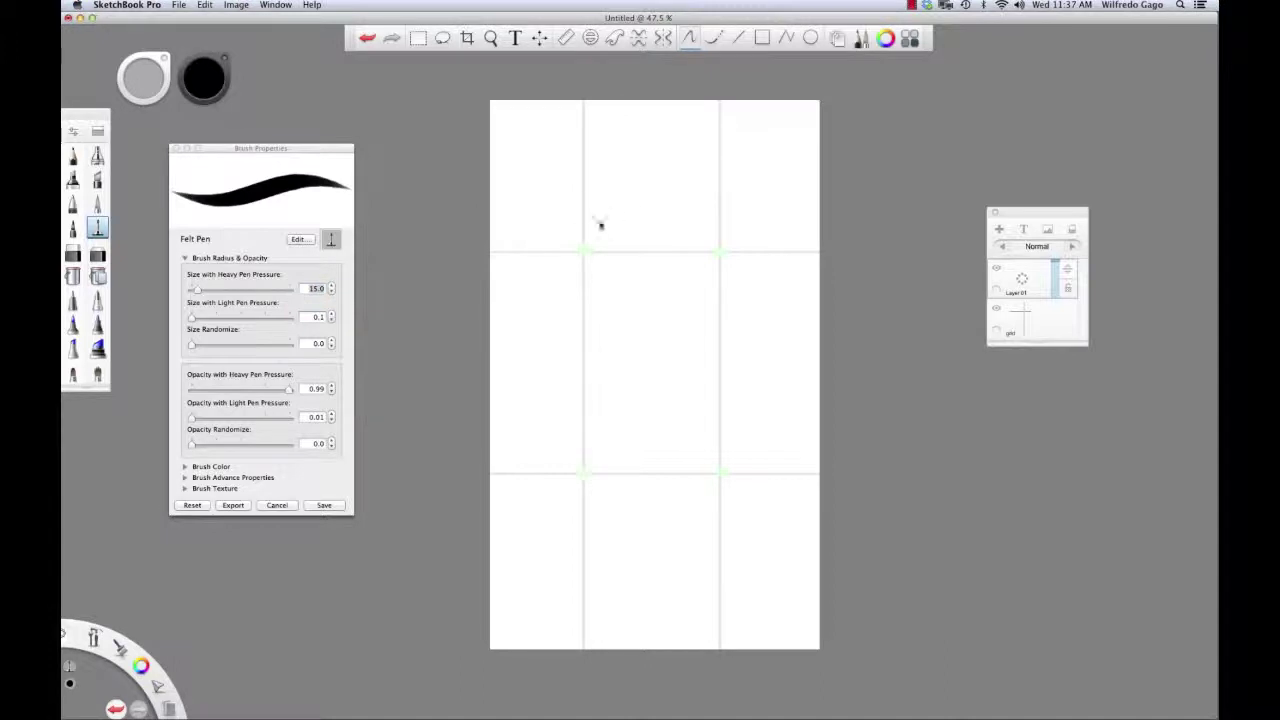
{"action": "left_click_drag", "start_coordinate": [327, 150], "coordinate": [322, 157]}
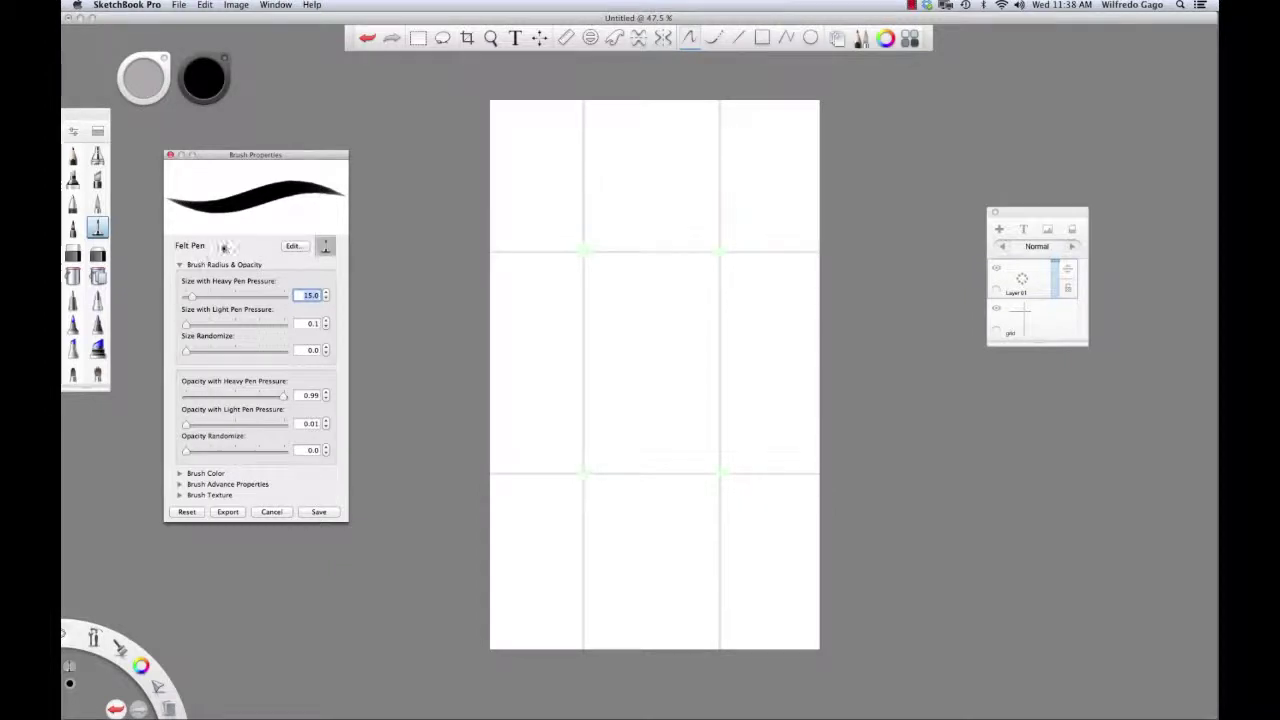
- Set the Felt Pen's size with heavy pen pressure to 20.1 and its opacity with heavy pen pressure to 0.65
{"action": "mouse_move", "coordinate": [191, 297]}
{"action": "left_mouse_down"}
{"action": "mouse_move", "coordinate": [227, 298]}
{"action": "mouse_move", "coordinate": [193, 297]}
{"action": "left_mouse_up"}
{"action": "key", "text": "bracketright"}
{"action": "key", "text": "bracketright"}
{"action": "key", "text": "bracketright"}
{"action": "key", "text": "bracketright"}
{"action": "key", "text": "bracketright"}
{"action": "key", "text": "bracketright"}
{"action": "key", "text": "bracketright"}
{"action": "key", "text": "bracketright"}
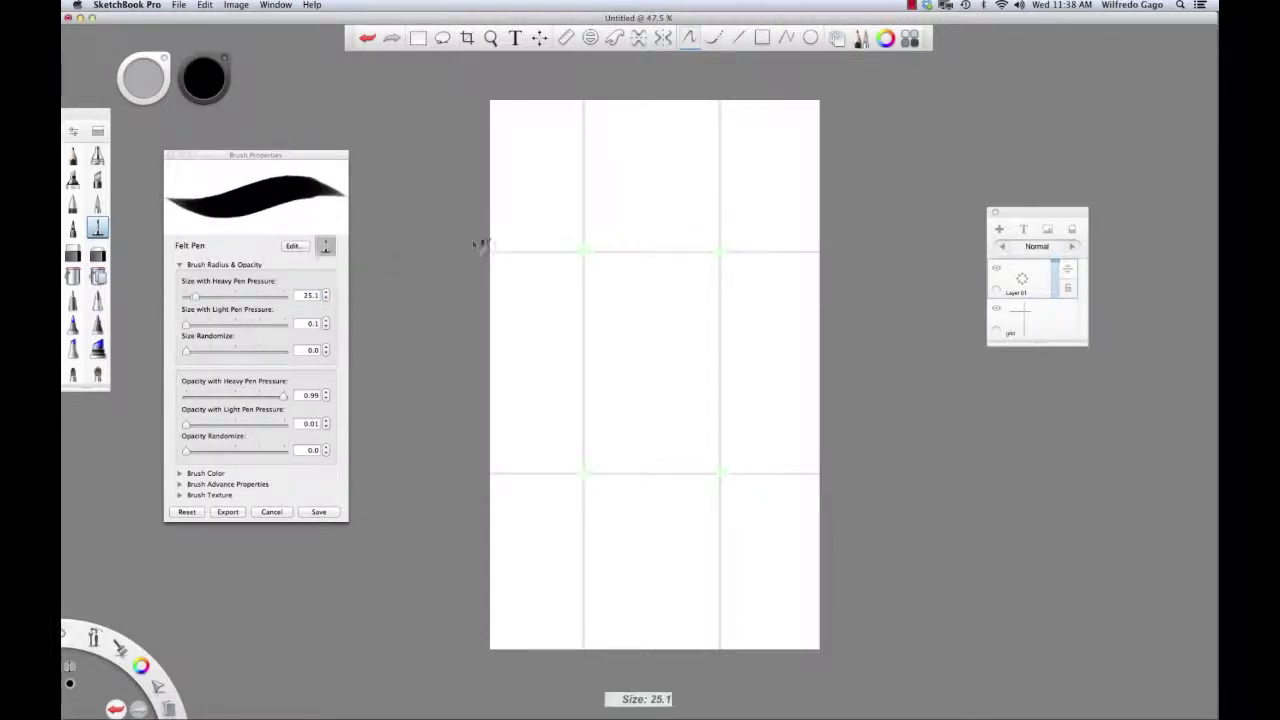
{"action": "key", "text": "bracketleft"}
{"action": "key", "text": "bracketleft"}
{"action": "key", "text": "bracketleft"}
{"action": "key", "text": "bracketleft"}
{"action": "key", "text": "bracketleft"}
{"action": "key", "text": "bracketleft"}
{"action": "key", "text": "bracketleft"}
{"action": "key", "text": "bracketleft"}
{"action": "key", "text": "bracketleft"}
{"action": "key", "text": "bracketleft"}
{"action": "key", "text": "bracketleft"}
{"action": "key", "text": "bracketleft"}
{"action": "key", "text": "bracketleft"}
{"action": "key", "text": "bracketleft"}
{"action": "key", "text": "bracketleft"}
{"action": "key", "text": "bracketleft"}
{"action": "key", "text": "bracketleft"}
{"action": "key", "text": "bracketleft"}
{"action": "key", "text": "bracketleft"}
{"action": "key", "text": "bracketleft"}
{"action": "mouse_move", "coordinate": [480, 233]}
{"action": "left_mouse_down"}
{"action": "mouse_move", "coordinate": [537, 217]}
{"action": "mouse_move", "coordinate": [512, 221]}
{"action": "left_mouse_up"}
{"action": "key", "text": "bracketright"}
{"action": "key", "text": "bracketright"}
{"action": "key", "text": "bracketright"}
{"action": "key", "text": "bracketright"}
{"action": "key", "text": "bracketright"}
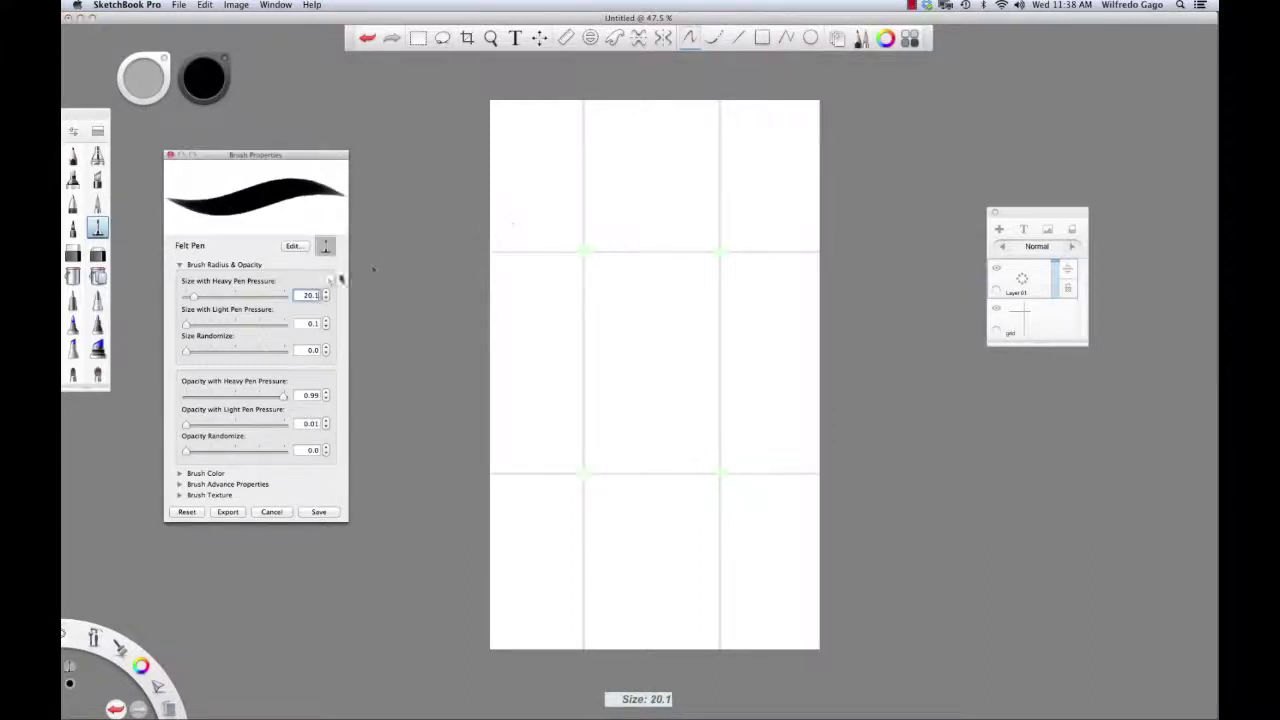
{"action": "left_click_drag", "start_coordinate": [281, 398], "coordinate": [248, 398]}
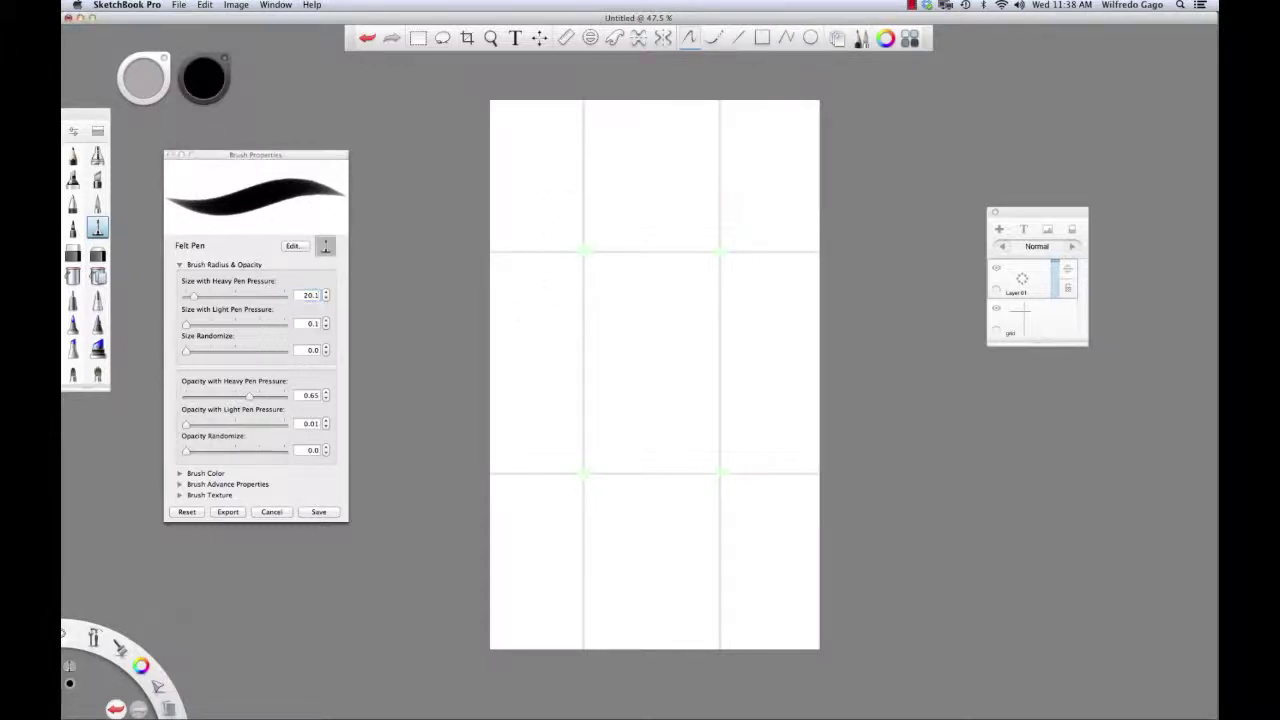
{"action": "left_click_drag", "start_coordinate": [571, 243], "coordinate": [614, 199]}
{"action": "key", "text": "ctrl+z"}
{"action": "mouse_move", "coordinate": [577, 195]}
{"action": "left_mouse_down"}
{"action": "mouse_move", "coordinate": [563, 214]}
{"action": "mouse_move", "coordinate": [592, 240]}
{"action": "left_mouse_up"}
{"action": "key", "text": "ctrl+z"}
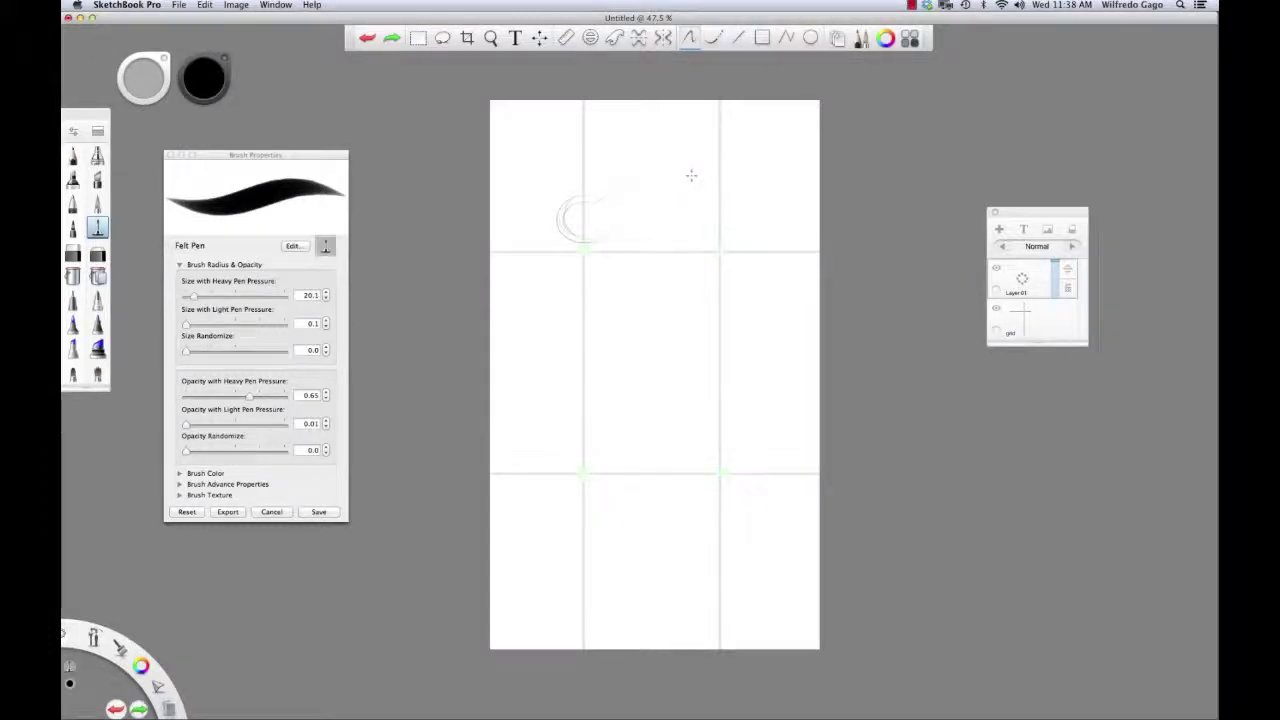
{"action": "key", "text": "ctrl+z"}
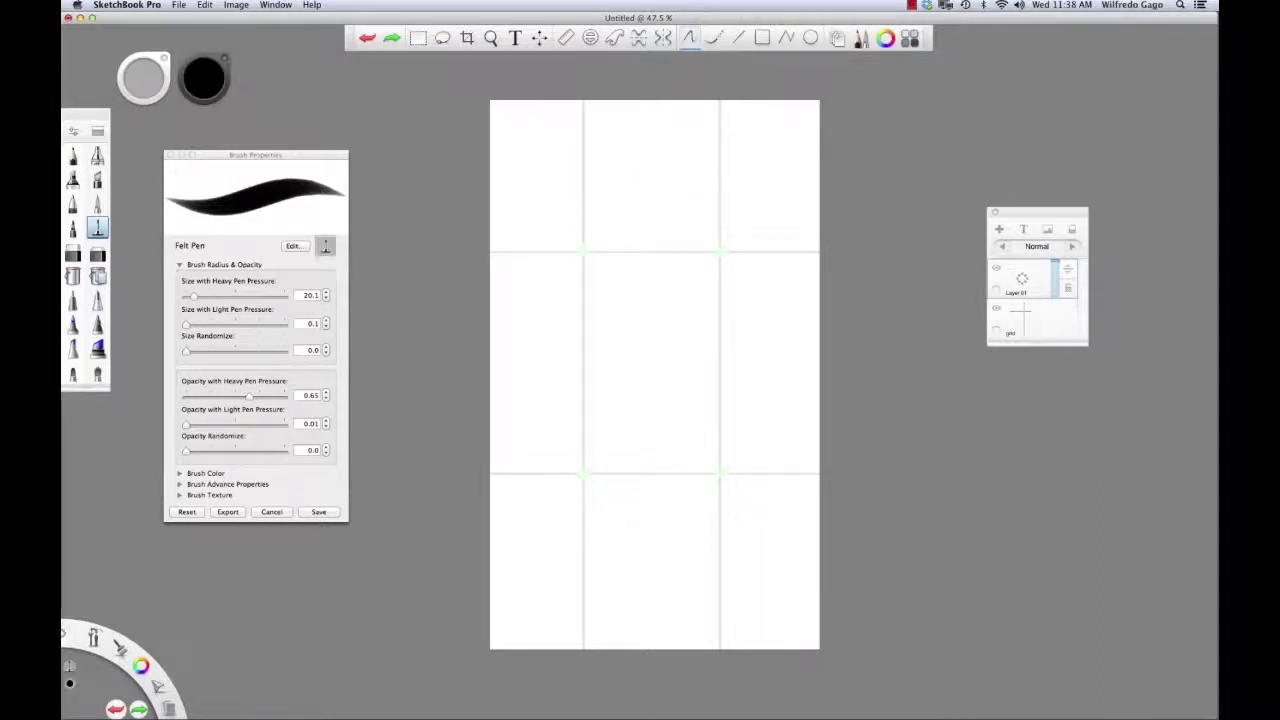
- Sketch light freehand guide curves for a bird's head in the upper middle cell and its body and tail sweeping past the lower-right intersection
{"action": "left_click_drag", "start_coordinate": [706, 163], "coordinate": [660, 190]}
{"action": "left_click_drag", "start_coordinate": [720, 156], "coordinate": [745, 210]}
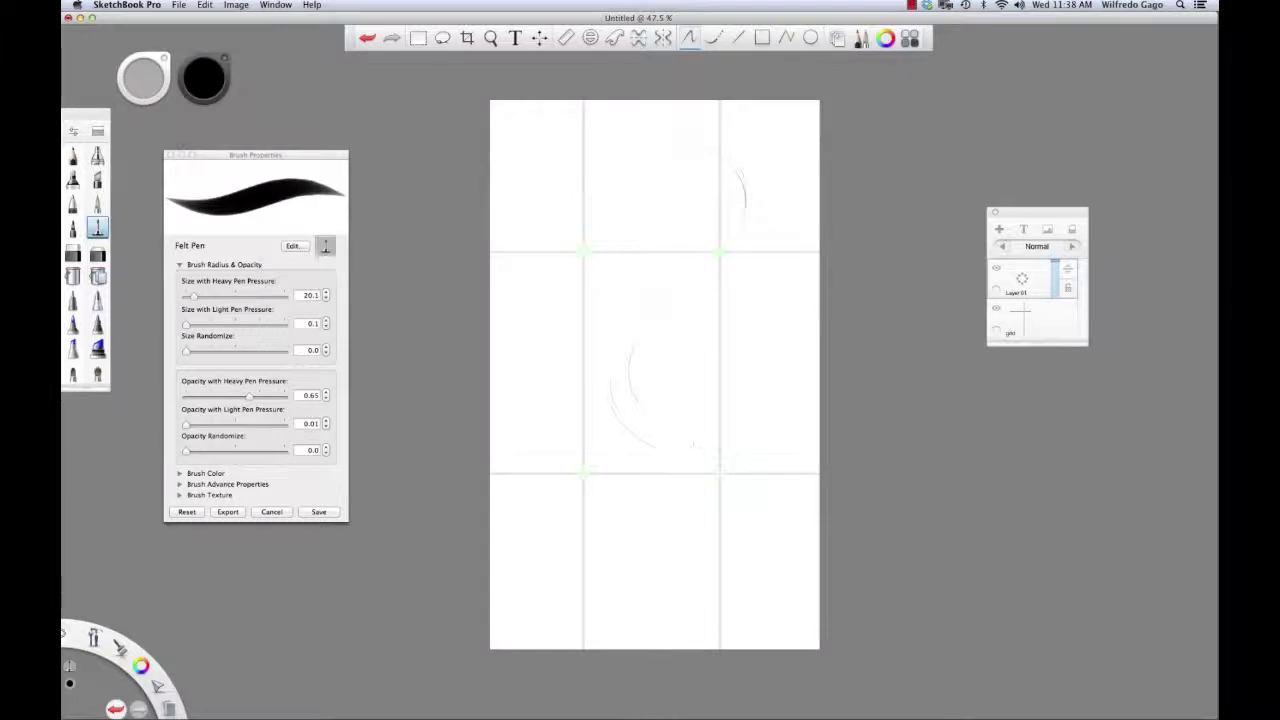
{"action": "left_click_drag", "start_coordinate": [608, 390], "coordinate": [705, 459]}
{"action": "left_click_drag", "start_coordinate": [788, 432], "coordinate": [808, 572]}
{"action": "left_click_drag", "start_coordinate": [690, 450], "coordinate": [805, 527]}
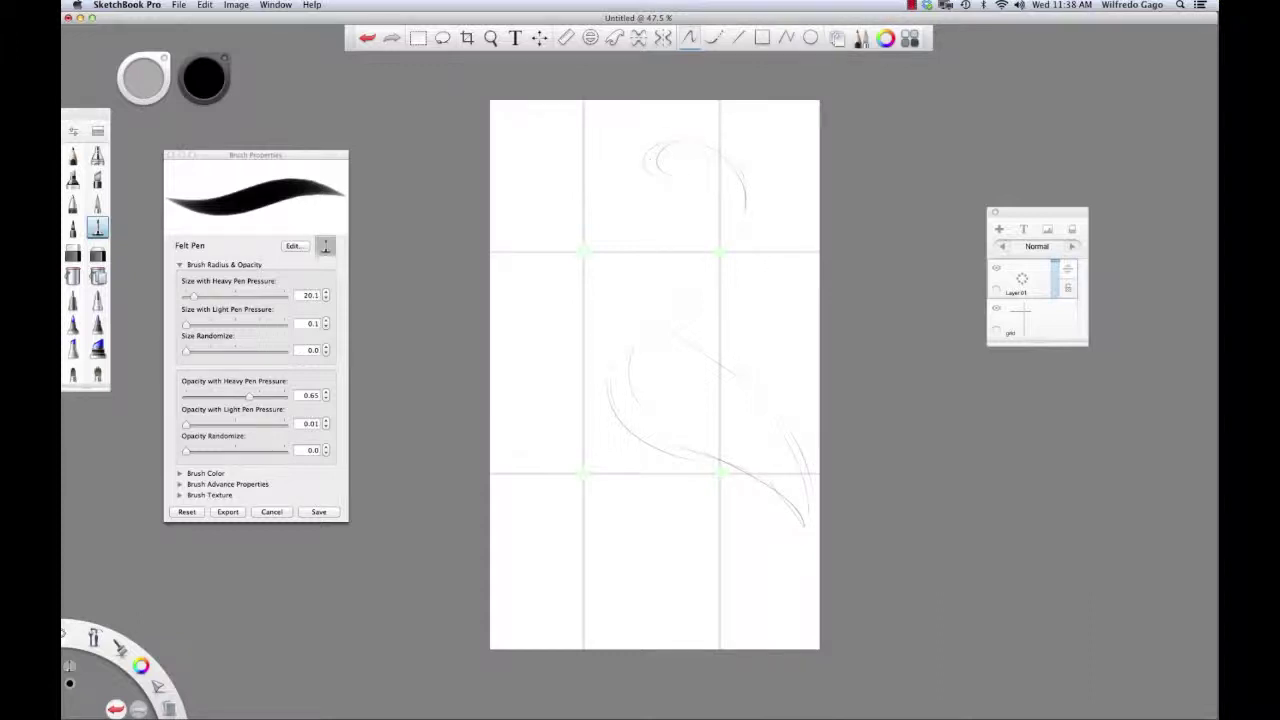
- Sketch the long beak toward the upper-left intersection and the curved neck and breast, undoing any stray strokes
{"action": "mouse_move", "coordinate": [578, 240]}
{"action": "left_mouse_down"}
{"action": "mouse_move", "coordinate": [614, 194]}
{"action": "mouse_move", "coordinate": [676, 168]}
{"action": "mouse_move", "coordinate": [726, 236]}
{"action": "left_mouse_up"}
{"action": "key", "text": "super+z"}
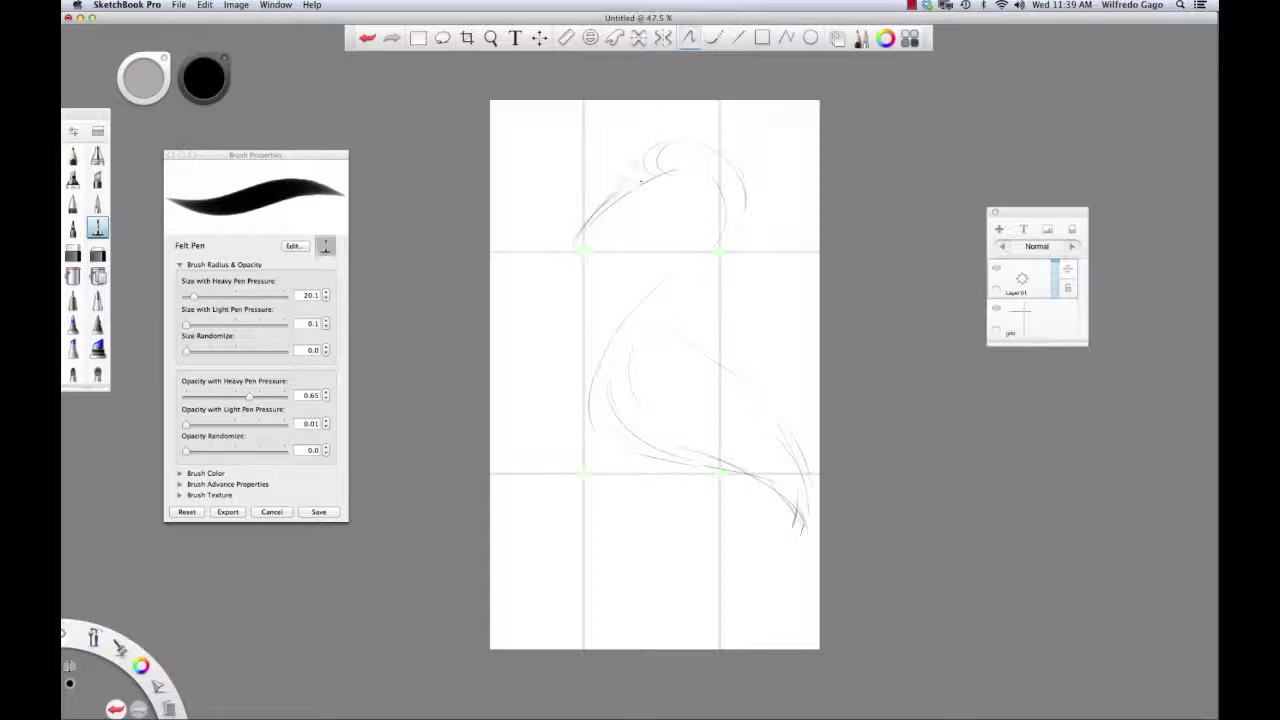
{"action": "left_click_drag", "start_coordinate": [680, 138], "coordinate": [658, 147]}
{"action": "left_click_drag", "start_coordinate": [594, 352], "coordinate": [582, 420]}
{"action": "key", "text": "super+z"}
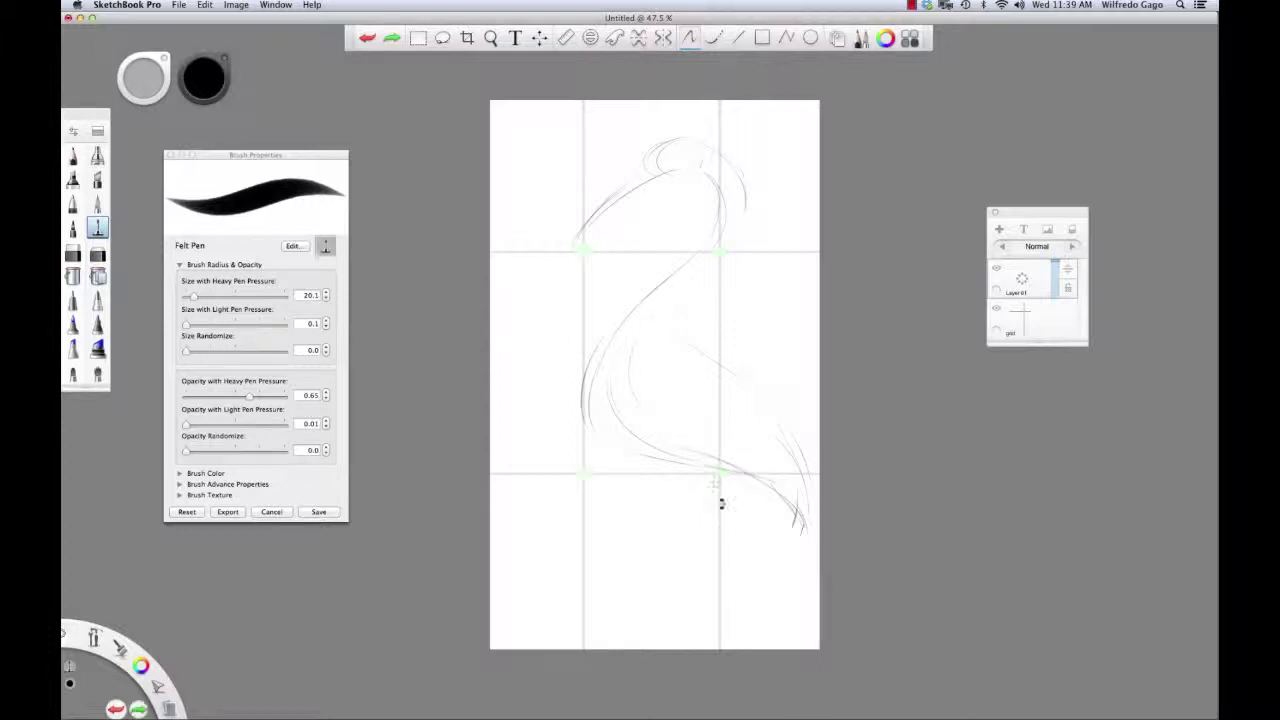
- Sketch a straight leg down from the lower-right intersection and a bent leg stepping toward the canvas's lower-left third
{"action": "left_click_drag", "start_coordinate": [719, 476], "coordinate": [730, 629]}
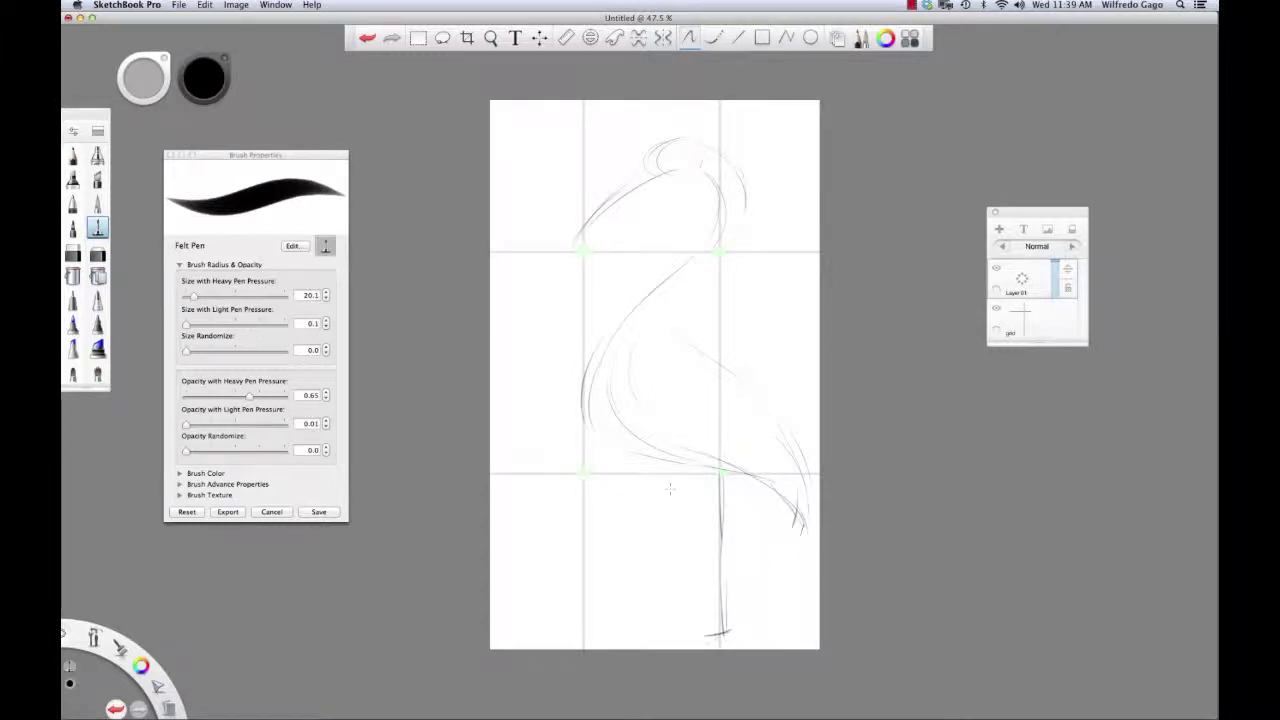
{"action": "left_click_drag", "start_coordinate": [714, 471], "coordinate": [630, 529]}
{"action": "key", "text": "super+z"}
{"action": "mouse_move", "coordinate": [634, 512]}
{"action": "left_mouse_down"}
{"action": "mouse_move", "coordinate": [620, 584]}
{"action": "mouse_move", "coordinate": [632, 518]}
{"action": "mouse_move", "coordinate": [620, 584]}
{"action": "mouse_move", "coordinate": [584, 629]}
{"action": "left_mouse_up"}
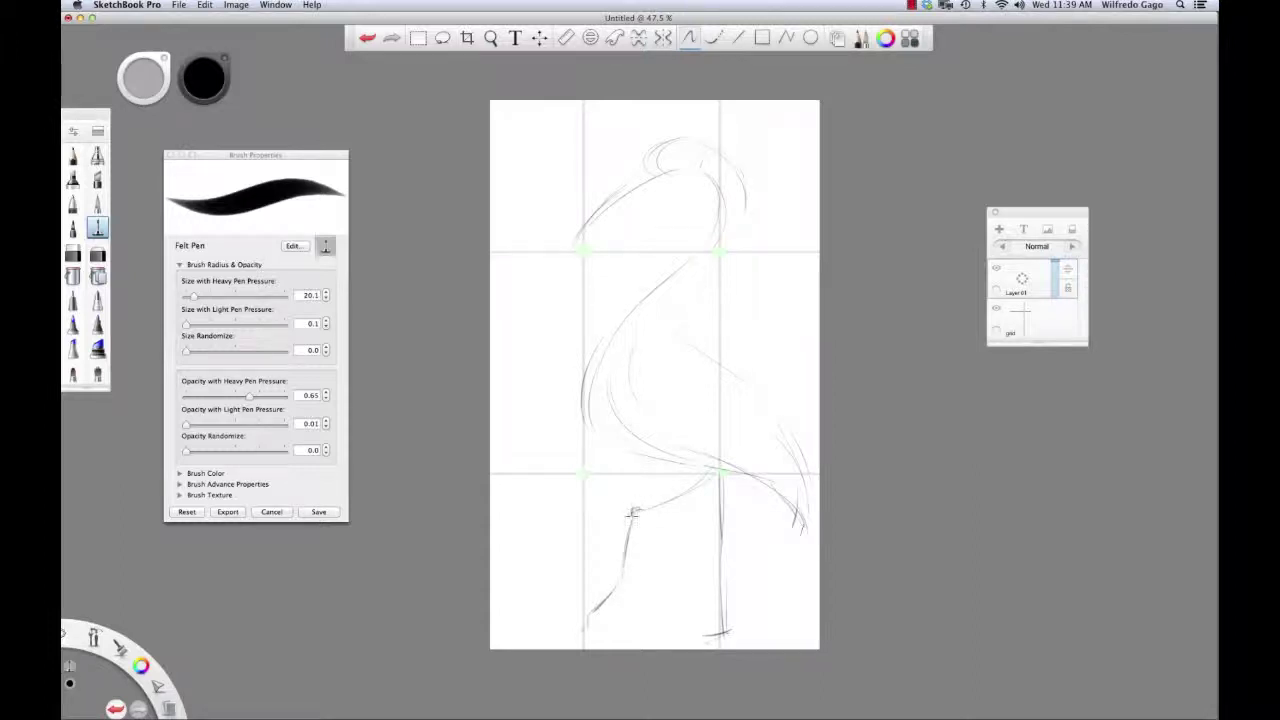
{"action": "left_click_drag", "start_coordinate": [632, 510], "coordinate": [714, 474]}
{"action": "left_click_drag", "start_coordinate": [711, 481], "coordinate": [648, 514]}
- Draw the bird's eye and mouth line, and undo the trial strokes for the neck contour
{"action": "mouse_move", "coordinate": [650, 154]}
{"action": "left_mouse_down"}
{"action": "mouse_move", "coordinate": [685, 170]}
{"action": "mouse_move", "coordinate": [654, 165]}
{"action": "mouse_move", "coordinate": [679, 168]}
{"action": "mouse_move", "coordinate": [675, 152]}
{"action": "mouse_move", "coordinate": [705, 180]}
{"action": "mouse_move", "coordinate": [705, 232]}
{"action": "left_mouse_up"}
{"action": "key", "text": "super+z"}
{"action": "key", "text": "super+z"}
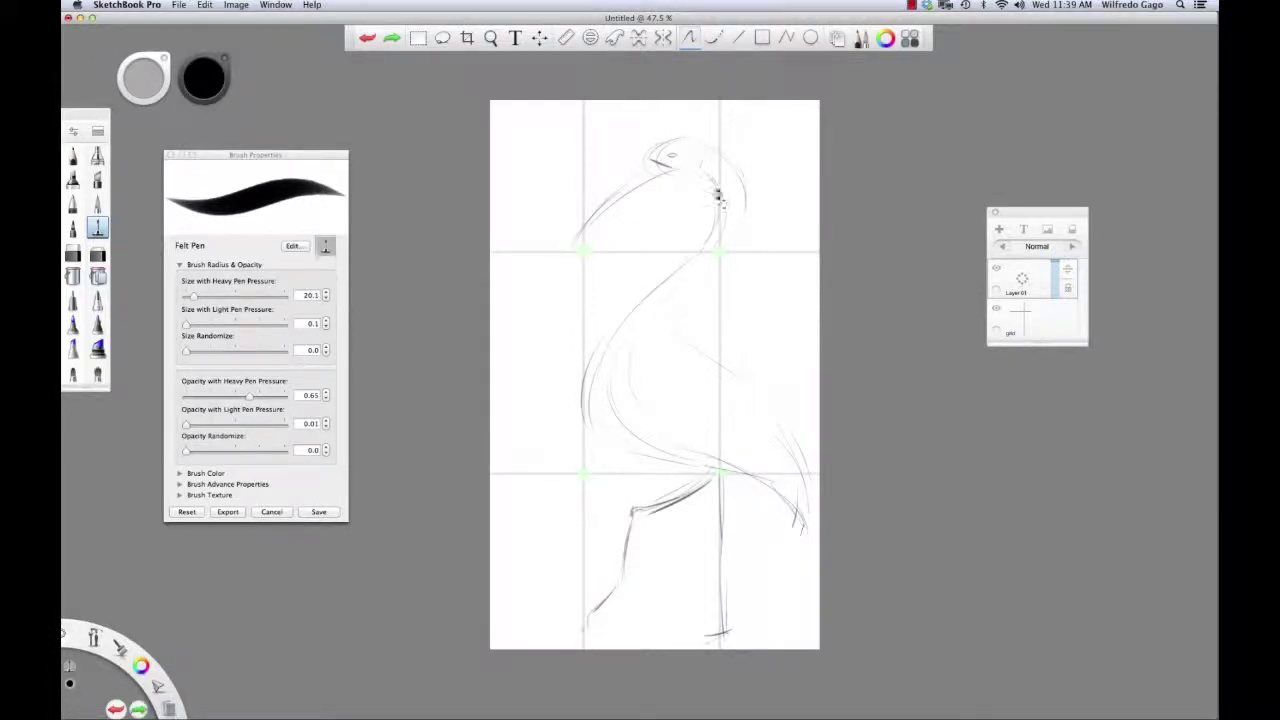
{"action": "left_click_drag", "start_coordinate": [718, 196], "coordinate": [587, 376]}
{"action": "key", "text": "super+z"}
- Darken the belly curve and draw the folded wing's lines sweeping down to the tail tip
{"action": "left_click_drag", "start_coordinate": [637, 315], "coordinate": [717, 458]}
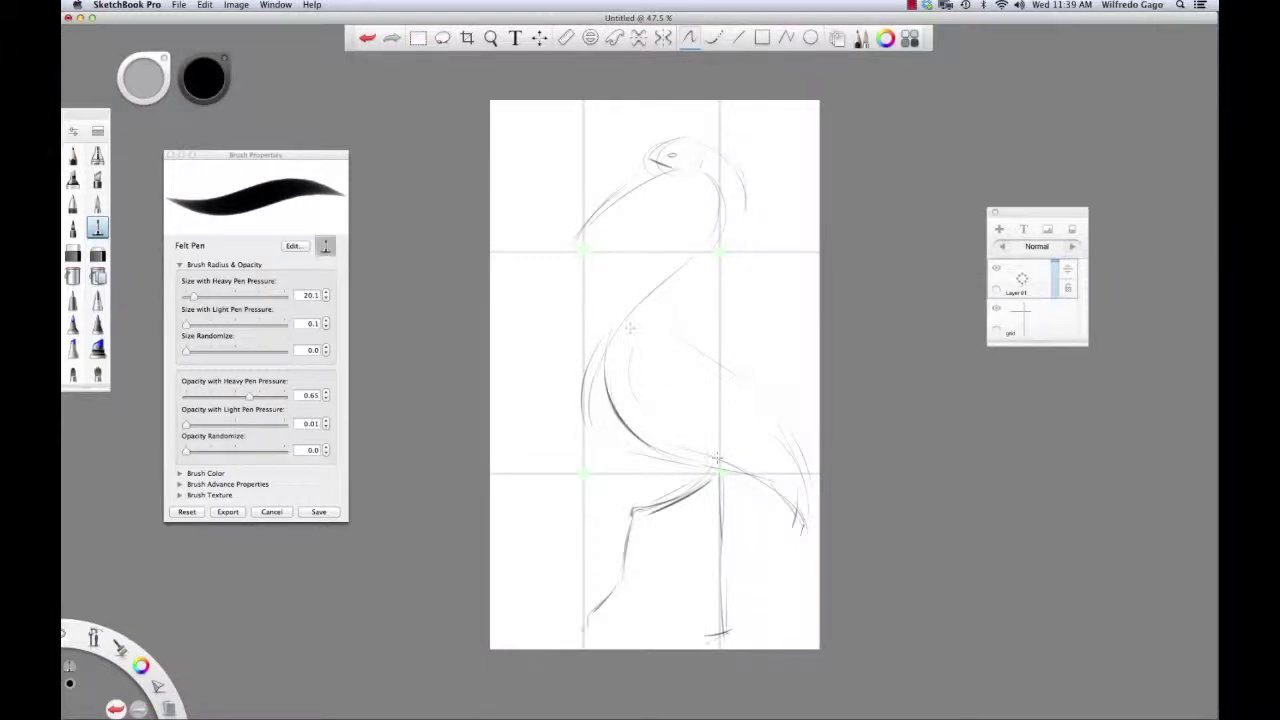
{"action": "mouse_move", "coordinate": [603, 372]}
{"action": "left_mouse_down"}
{"action": "mouse_move", "coordinate": [616, 424]}
{"action": "mouse_move", "coordinate": [666, 462]}
{"action": "mouse_move", "coordinate": [675, 418]}
{"action": "mouse_move", "coordinate": [730, 434]}
{"action": "left_mouse_up"}
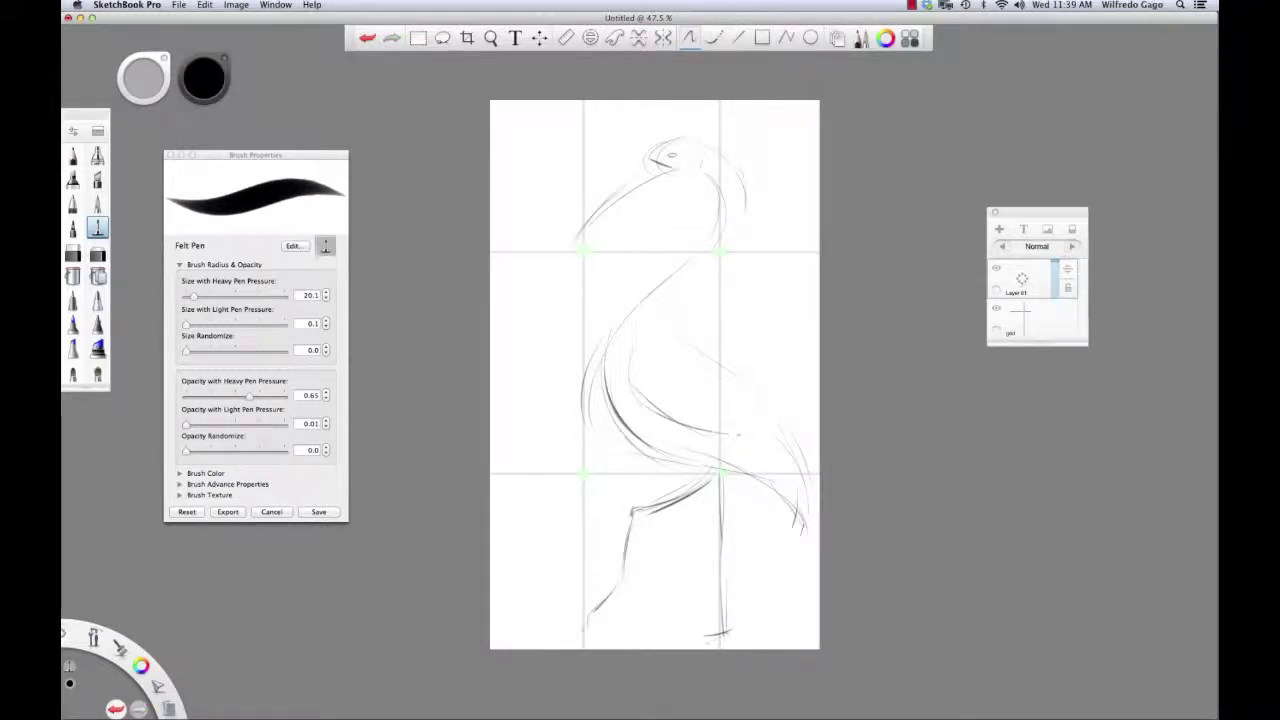
{"action": "left_click_drag", "start_coordinate": [640, 384], "coordinate": [768, 413]}
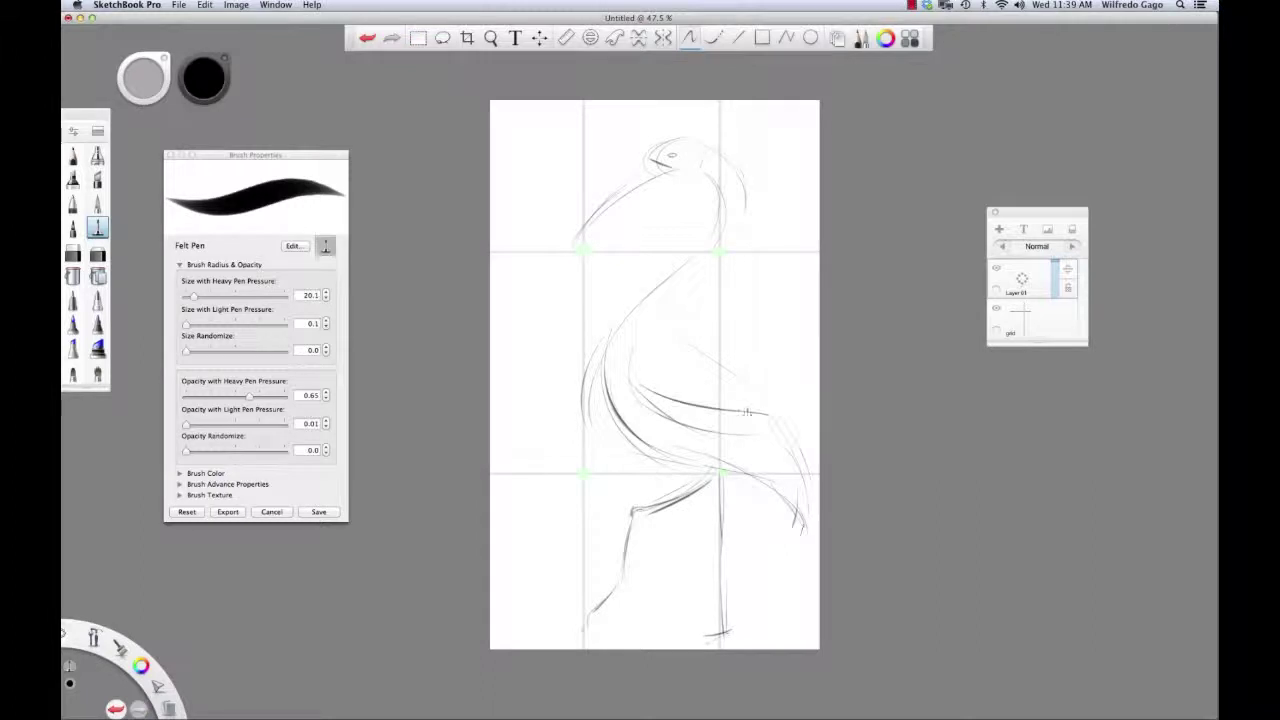
{"action": "mouse_move", "coordinate": [648, 402]}
{"action": "left_mouse_down"}
{"action": "mouse_move", "coordinate": [732, 453]}
{"action": "mouse_move", "coordinate": [806, 545]}
{"action": "left_mouse_up"}
{"action": "left_click_drag", "start_coordinate": [758, 484], "coordinate": [812, 558]}
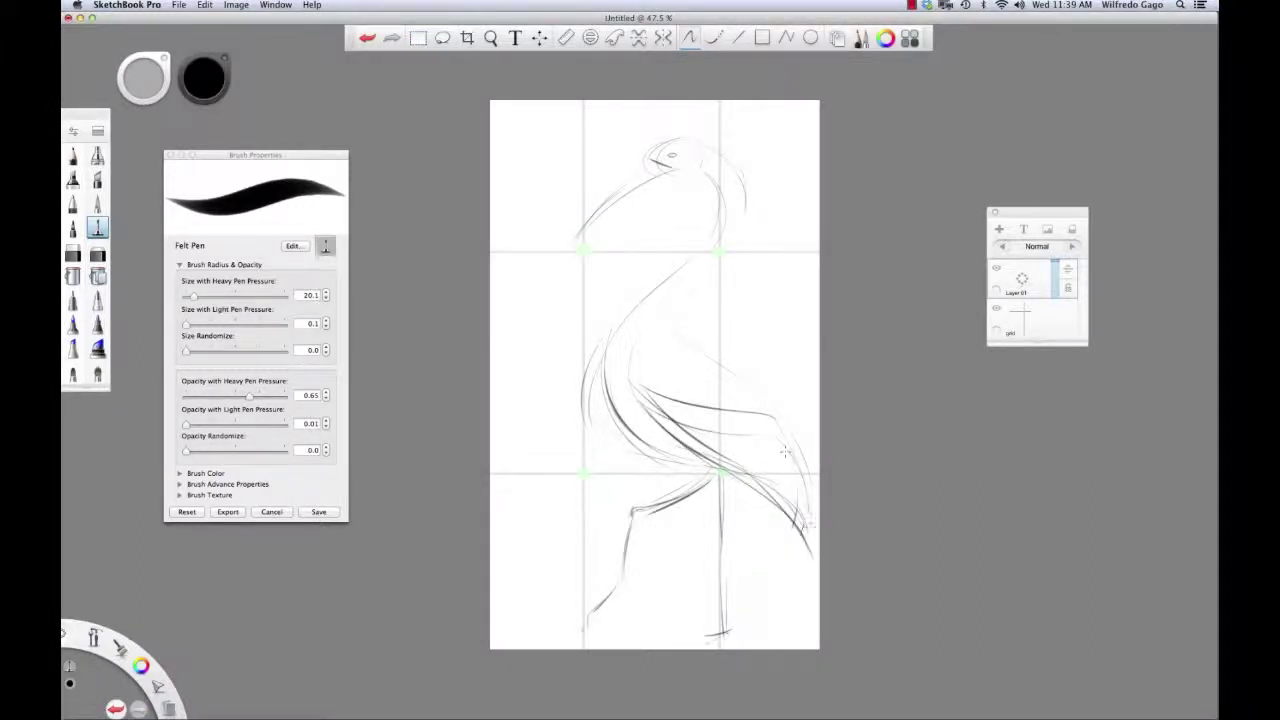
- Draw the tail's outer edge, small feather marks on the wing, the wing's front edge and the back line
{"action": "left_click_drag", "start_coordinate": [774, 420], "coordinate": [808, 554]}
{"action": "mouse_move", "coordinate": [704, 428]}
{"action": "left_mouse_down"}
{"action": "mouse_move", "coordinate": [660, 401]}
{"action": "mouse_move", "coordinate": [715, 428]}
{"action": "mouse_move", "coordinate": [784, 428]}
{"action": "left_mouse_up"}
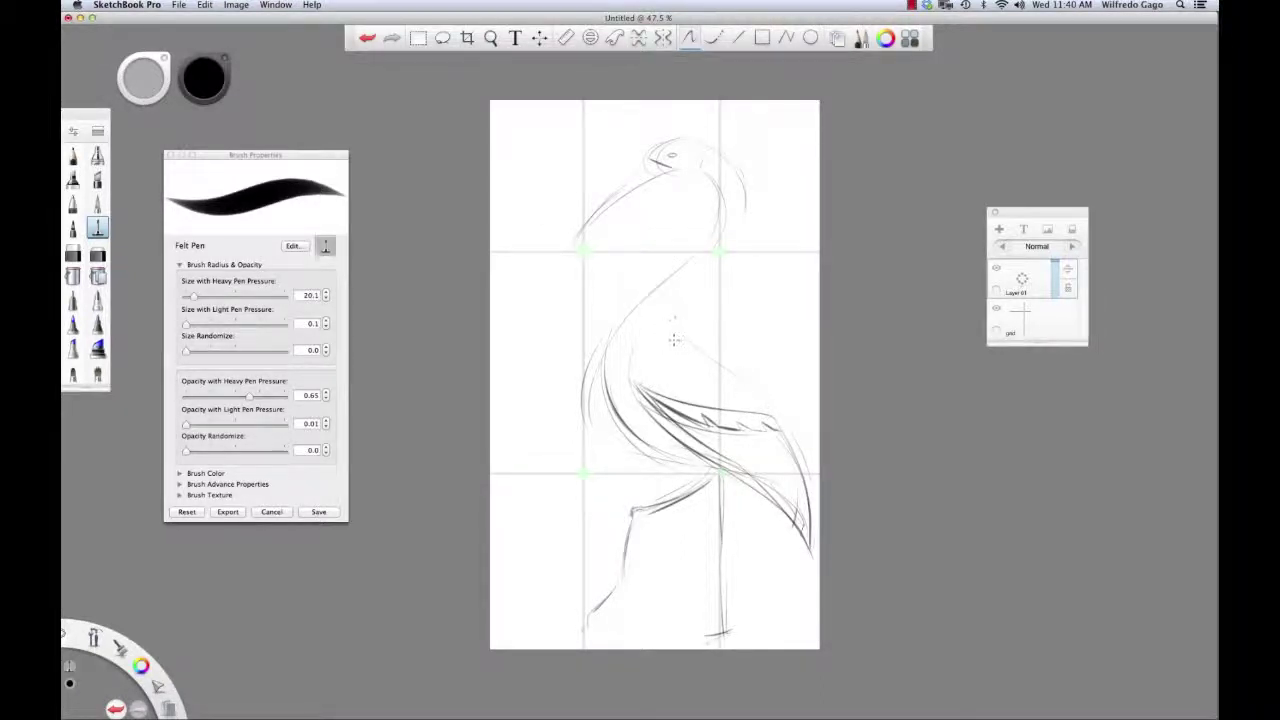
{"action": "left_click_drag", "start_coordinate": [645, 345], "coordinate": [649, 424]}
{"action": "left_click_drag", "start_coordinate": [636, 372], "coordinate": [662, 426]}
{"action": "mouse_move", "coordinate": [680, 340]}
{"action": "left_mouse_down"}
{"action": "mouse_move", "coordinate": [765, 395]}
{"action": "mouse_move", "coordinate": [797, 445]}
{"action": "left_mouse_up"}
- Redraw the beak with darker upper and lower edges ending near the upper-left intersection
{"action": "left_click_drag", "start_coordinate": [700, 152], "coordinate": [553, 243]}
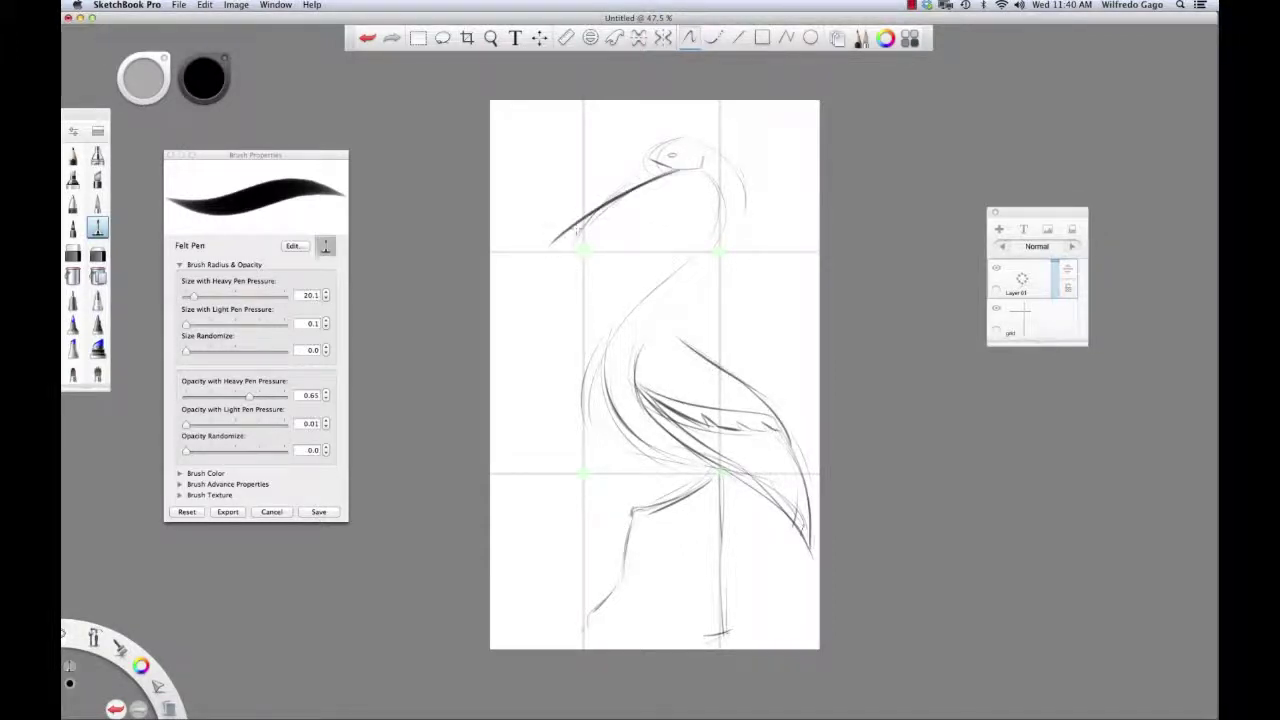
{"action": "key", "text": "super+z"}
{"action": "left_click_drag", "start_coordinate": [672, 170], "coordinate": [570, 241]}
{"action": "mouse_move", "coordinate": [656, 158]}
{"action": "left_mouse_down"}
{"action": "mouse_move", "coordinate": [574, 240]}
{"action": "mouse_move", "coordinate": [674, 148]}
{"action": "mouse_move", "coordinate": [734, 174]}
{"action": "mouse_move", "coordinate": [711, 264]}
{"action": "left_mouse_up"}
{"action": "key", "text": "super+z"}
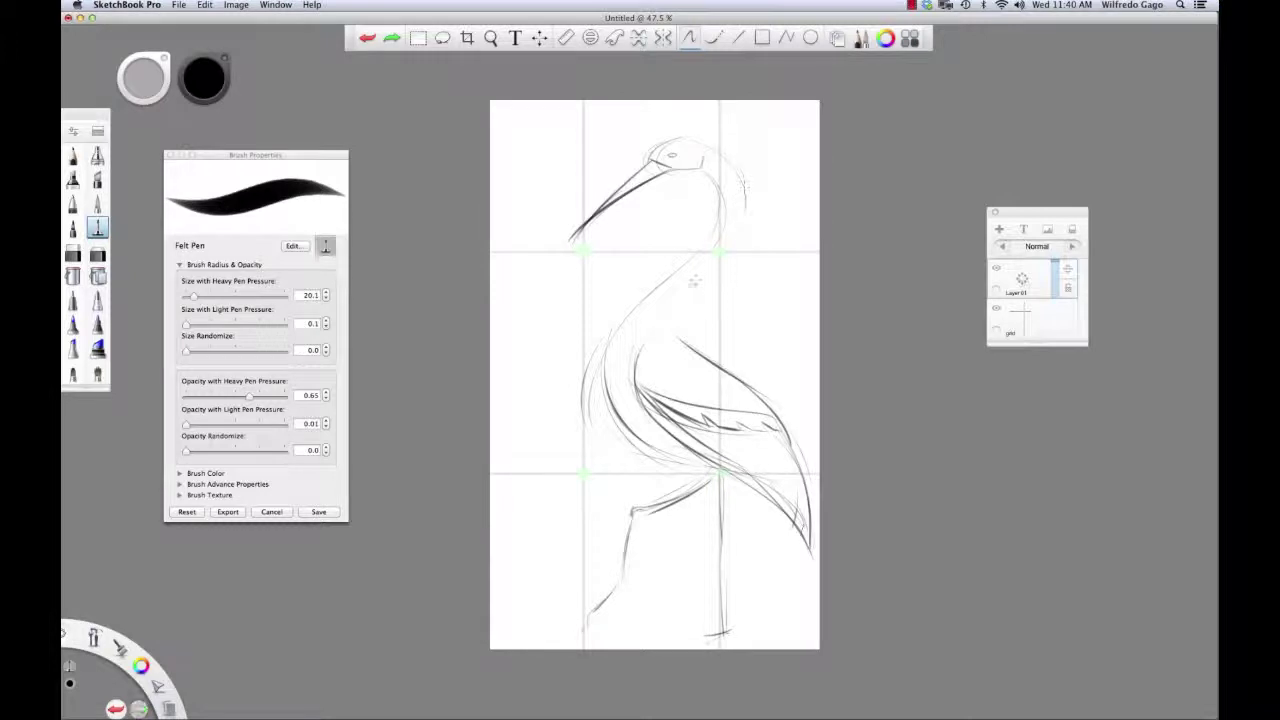
- Darken the S-shaped neck, breast and belly contour and draw the base of the neck down to the back
{"action": "left_click_drag", "start_coordinate": [745, 200], "coordinate": [685, 348]}
{"action": "mouse_move", "coordinate": [702, 176]}
{"action": "left_mouse_down"}
{"action": "mouse_move", "coordinate": [718, 197]}
{"action": "mouse_move", "coordinate": [713, 238]}
{"action": "mouse_move", "coordinate": [632, 303]}
{"action": "mouse_move", "coordinate": [587, 376]}
{"action": "mouse_move", "coordinate": [601, 408]}
{"action": "mouse_move", "coordinate": [590, 406]}
{"action": "mouse_move", "coordinate": [618, 437]}
{"action": "mouse_move", "coordinate": [716, 471]}
{"action": "left_mouse_up"}
{"action": "key", "text": "super+z"}
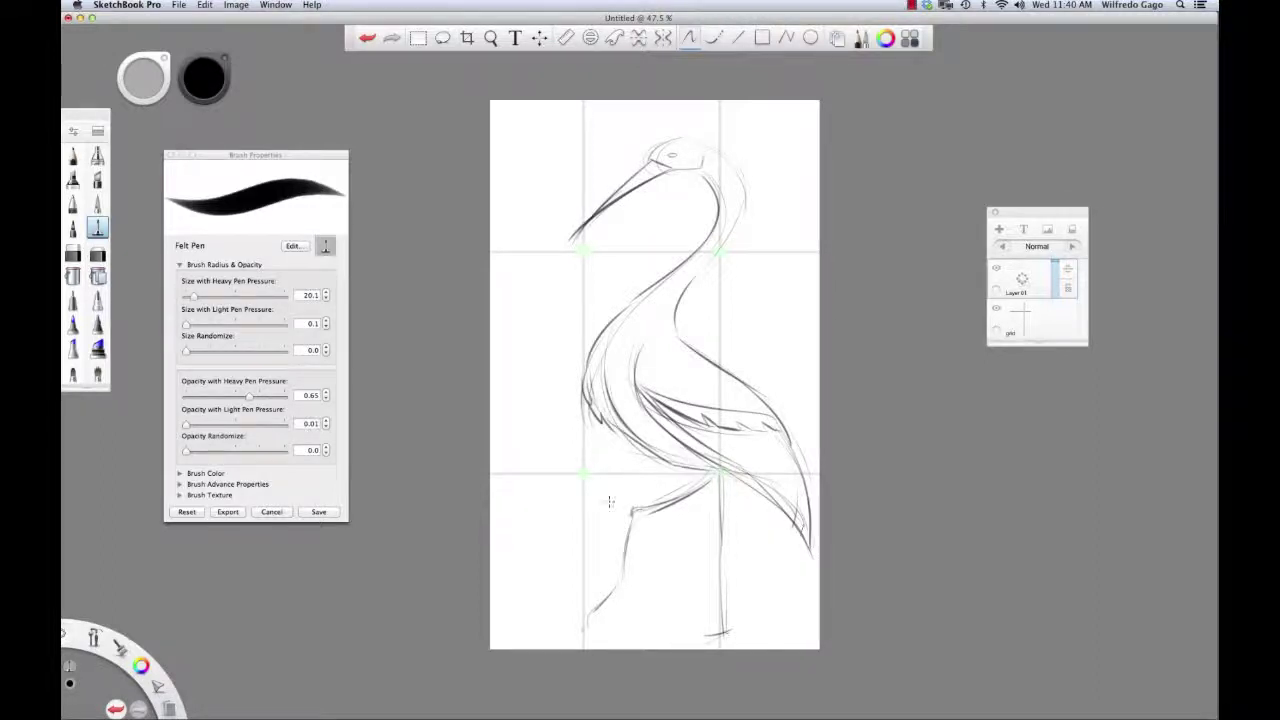
- Refine both legs with shin, knee and feet strokes and darken the cheek line on the head
{"action": "mouse_move", "coordinate": [644, 520]}
{"action": "left_mouse_down"}
{"action": "mouse_move", "coordinate": [629, 581]}
{"action": "mouse_move", "coordinate": [596, 628]}
{"action": "mouse_move", "coordinate": [562, 646]}
{"action": "mouse_move", "coordinate": [598, 634]}
{"action": "left_mouse_up"}
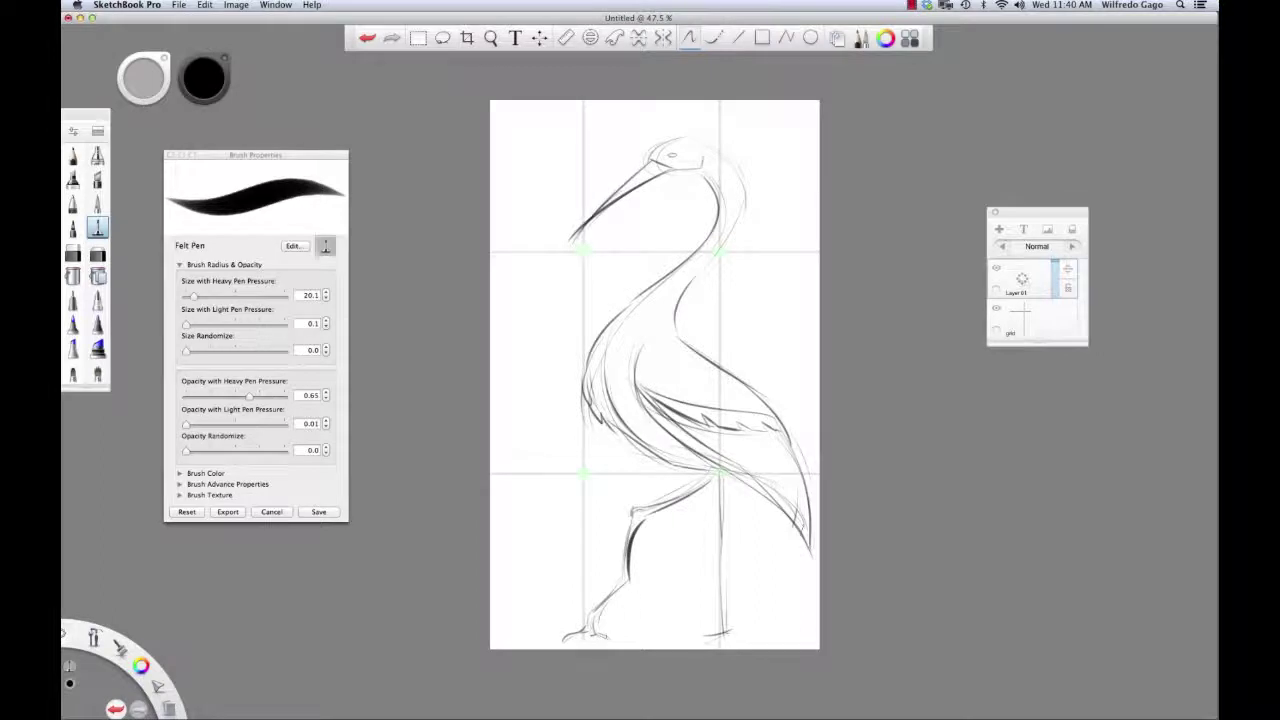
{"action": "left_click_drag", "start_coordinate": [728, 633], "coordinate": [677, 636]}
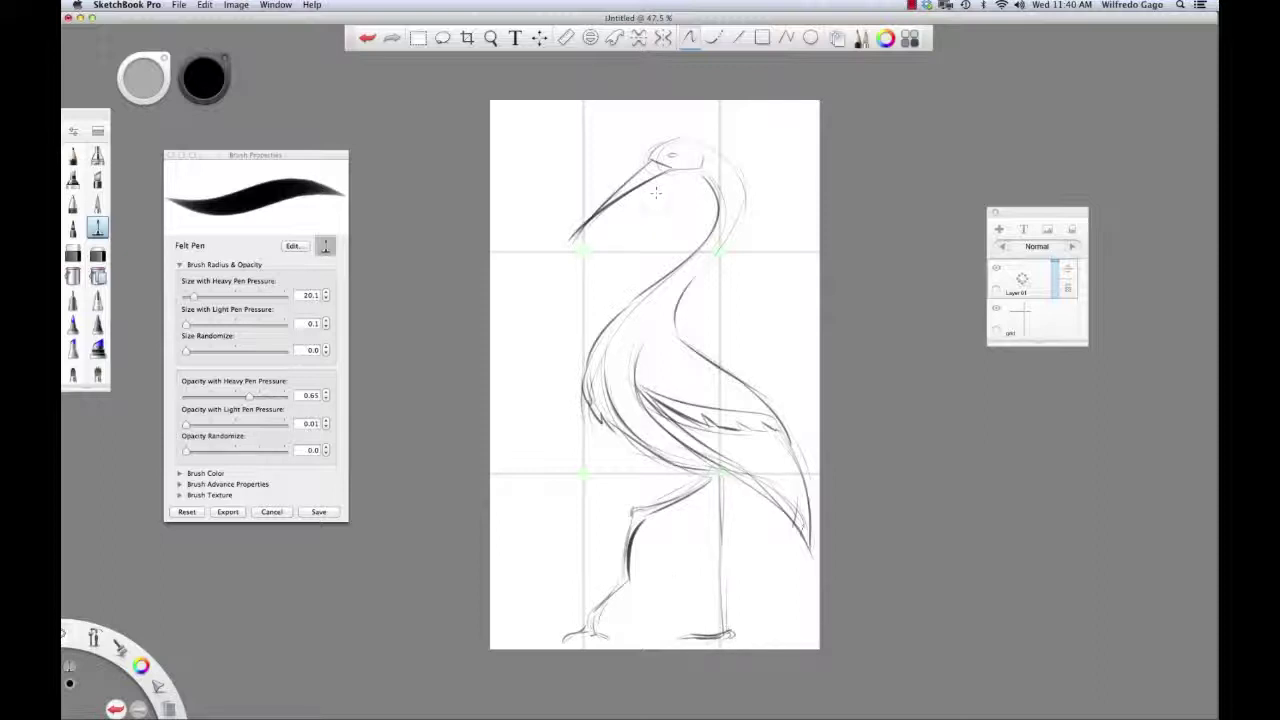
{"action": "mouse_move", "coordinate": [701, 157]}
{"action": "left_mouse_down"}
{"action": "mouse_move", "coordinate": [708, 172]}
{"action": "mouse_move", "coordinate": [677, 172]}
{"action": "left_mouse_up"}
{"action": "mouse_move", "coordinate": [725, 576]}
{"action": "left_mouse_down"}
{"action": "mouse_move", "coordinate": [726, 636]}
{"action": "mouse_move", "coordinate": [757, 633]}
{"action": "left_mouse_up"}
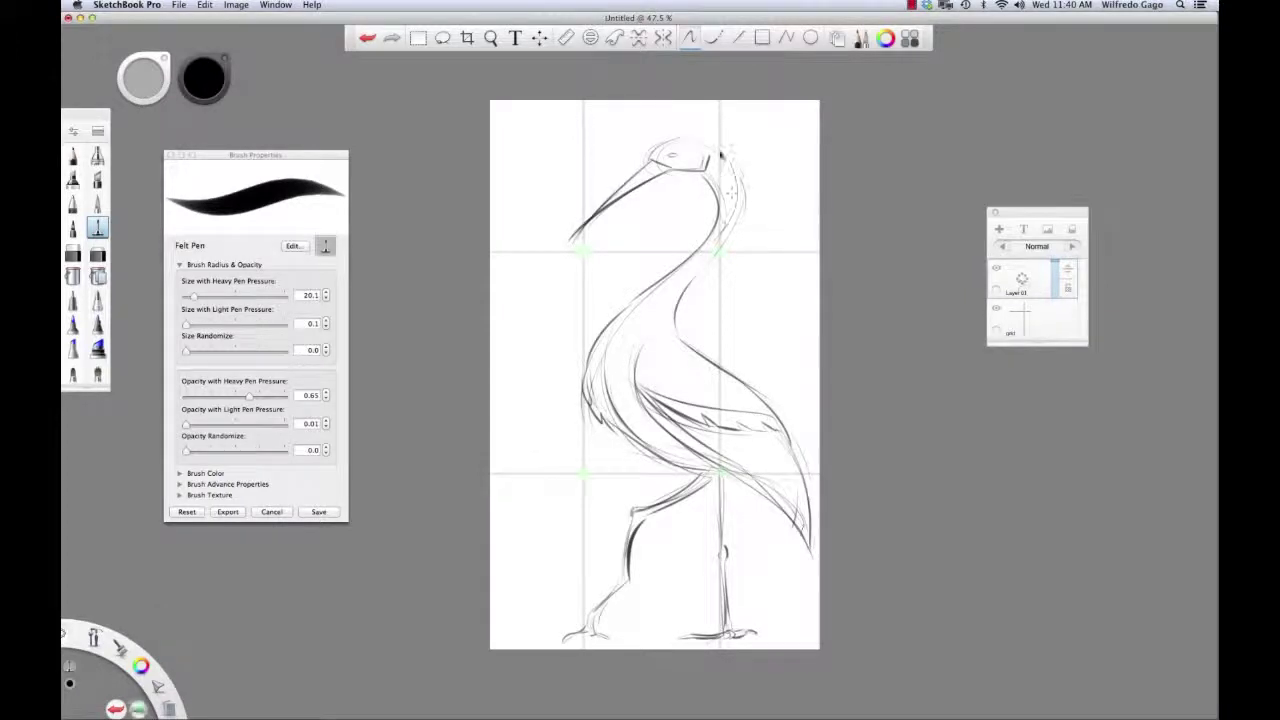
- Outline the back of the neck and the crown of the head with darker strokes
{"action": "left_click_drag", "start_coordinate": [720, 153], "coordinate": [708, 264]}
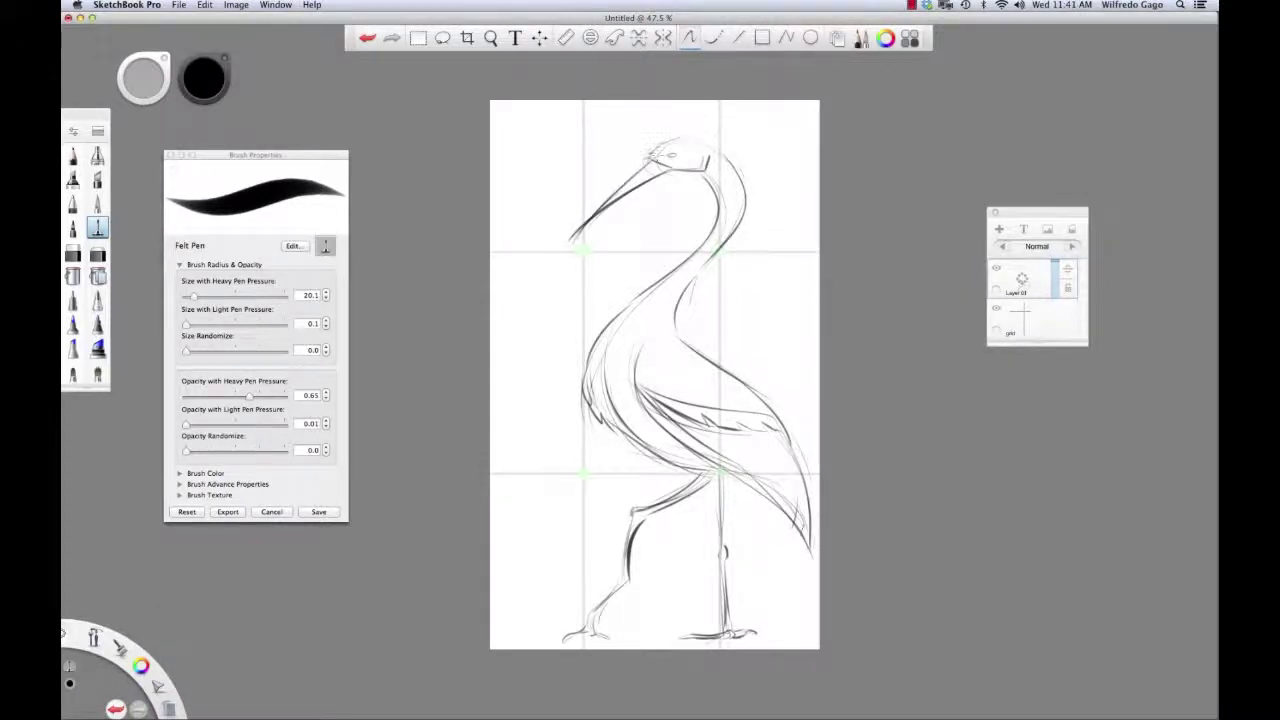
{"action": "mouse_move", "coordinate": [658, 145]}
{"action": "left_mouse_down"}
{"action": "mouse_move", "coordinate": [710, 141]}
{"action": "mouse_move", "coordinate": [692, 133]}
{"action": "mouse_move", "coordinate": [727, 158]}
{"action": "left_mouse_up"}
- Darken the bent leg's foot and draw the front contour of its lower leg
{"action": "left_click_drag", "start_coordinate": [583, 631], "coordinate": [557, 636]}
{"action": "left_click_drag", "start_coordinate": [631, 517], "coordinate": [609, 585]}
{"action": "key", "text": "super+z"}
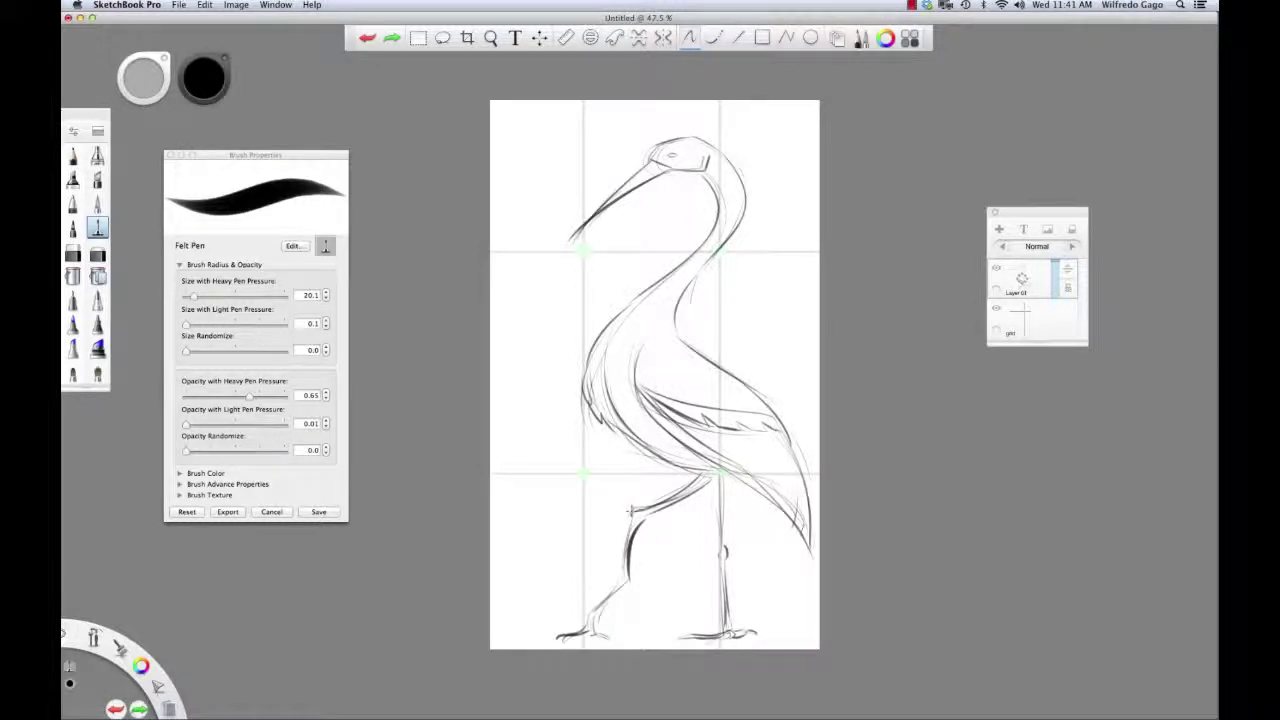
{"action": "left_click_drag", "start_coordinate": [631, 516], "coordinate": [609, 590]}
- Draw the upper contour of the straight leg down to its knee, undoing and redrawing it until it fits
{"action": "left_click_drag", "start_coordinate": [720, 476], "coordinate": [722, 542]}
{"action": "key", "text": "super+z"}
{"action": "left_click_drag", "start_coordinate": [719, 476], "coordinate": [717, 552]}
{"action": "key", "text": "ctrl+z"}
{"action": "left_click_drag", "start_coordinate": [718, 481], "coordinate": [724, 550]}
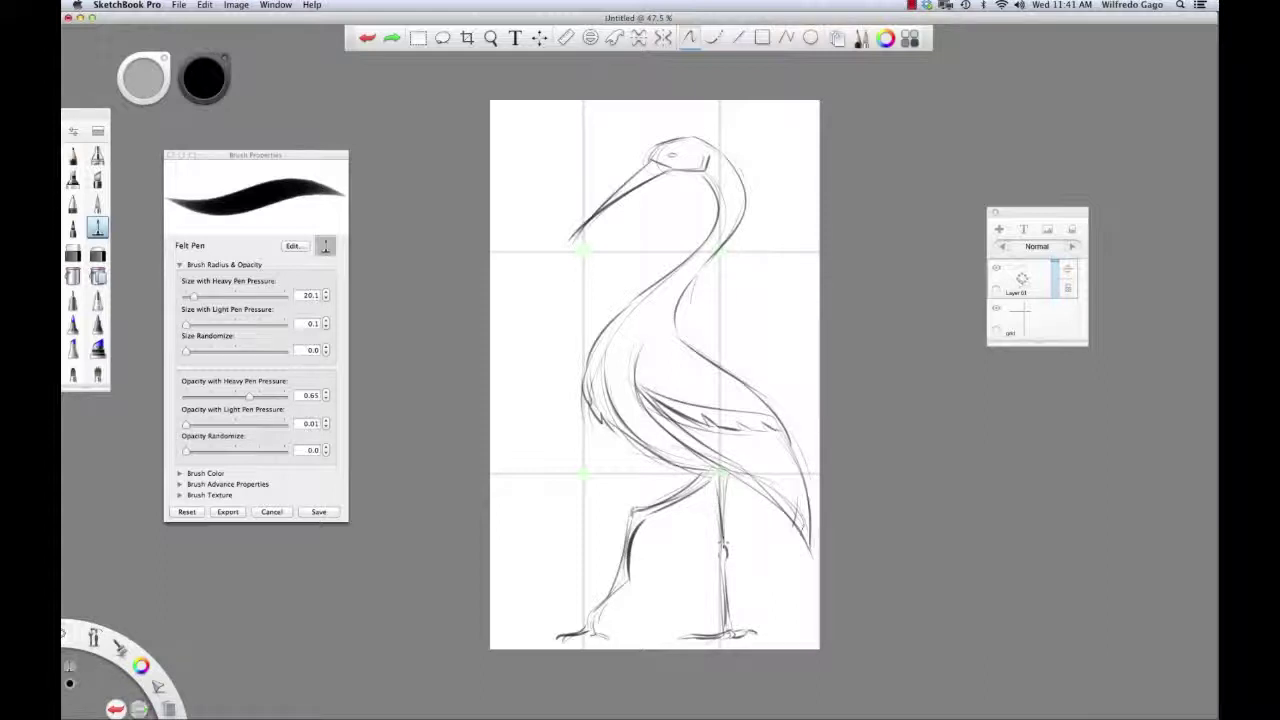
{"action": "key", "text": "ctrl+z"}
{"action": "left_click_drag", "start_coordinate": [721, 478], "coordinate": [722, 556]}
- Lower the opacity of the bird sketch layer so its lines are lighter
{"action": "left_click_drag", "start_coordinate": [1056, 263], "coordinate": [1055, 283]}
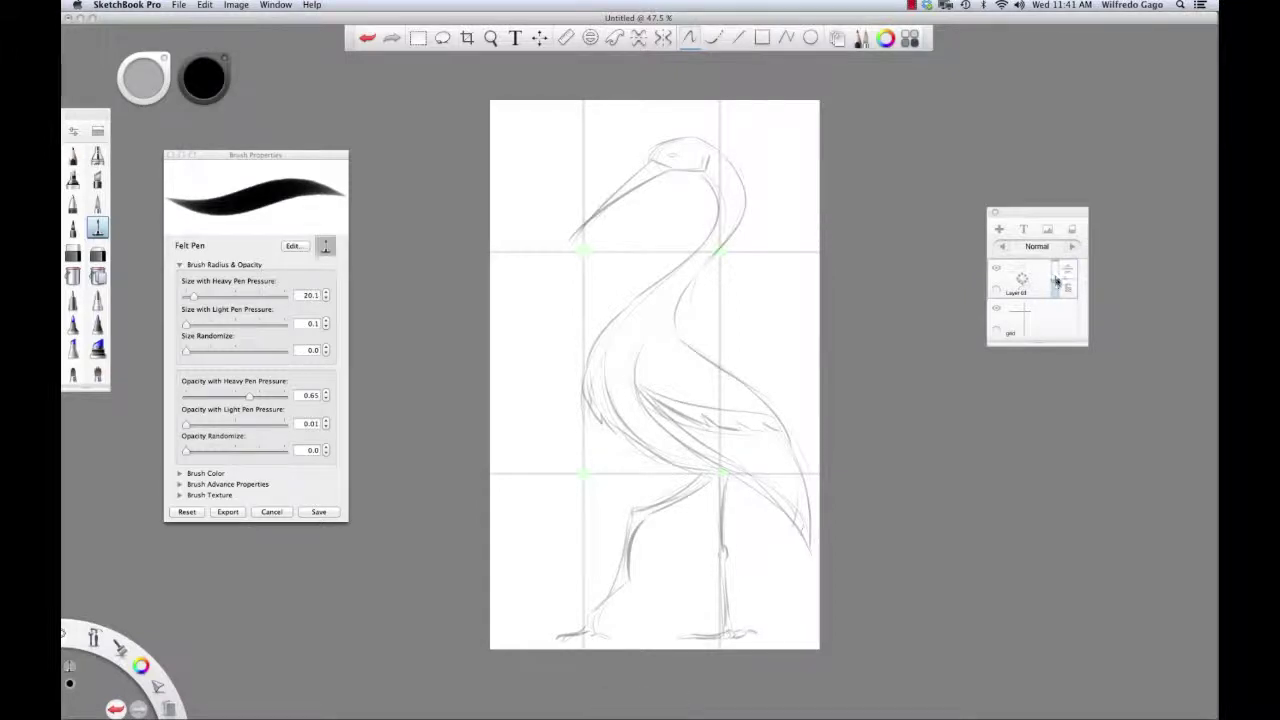
- Add a new layer above the sketch and ink the upper and lower edges of the beak with the Chisel Tip Pen
{"action": "left_click", "coordinate": [998, 230]}
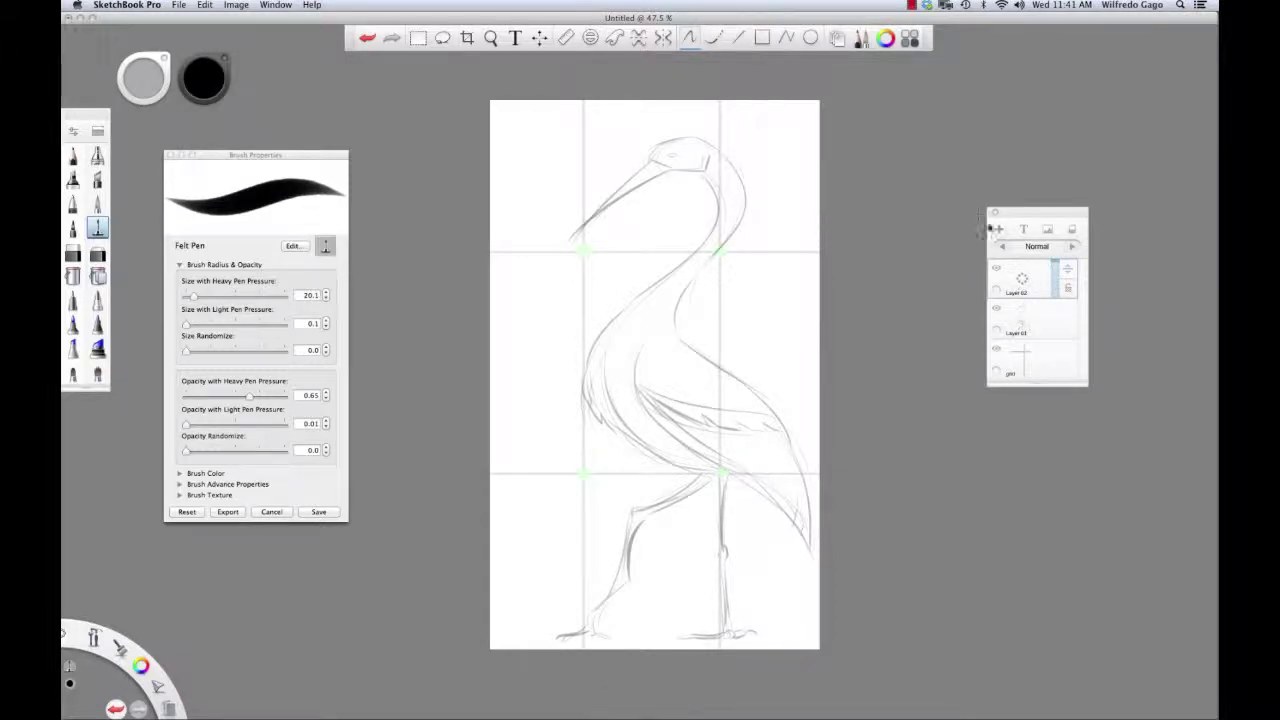
{"action": "left_click", "coordinate": [97, 179]}
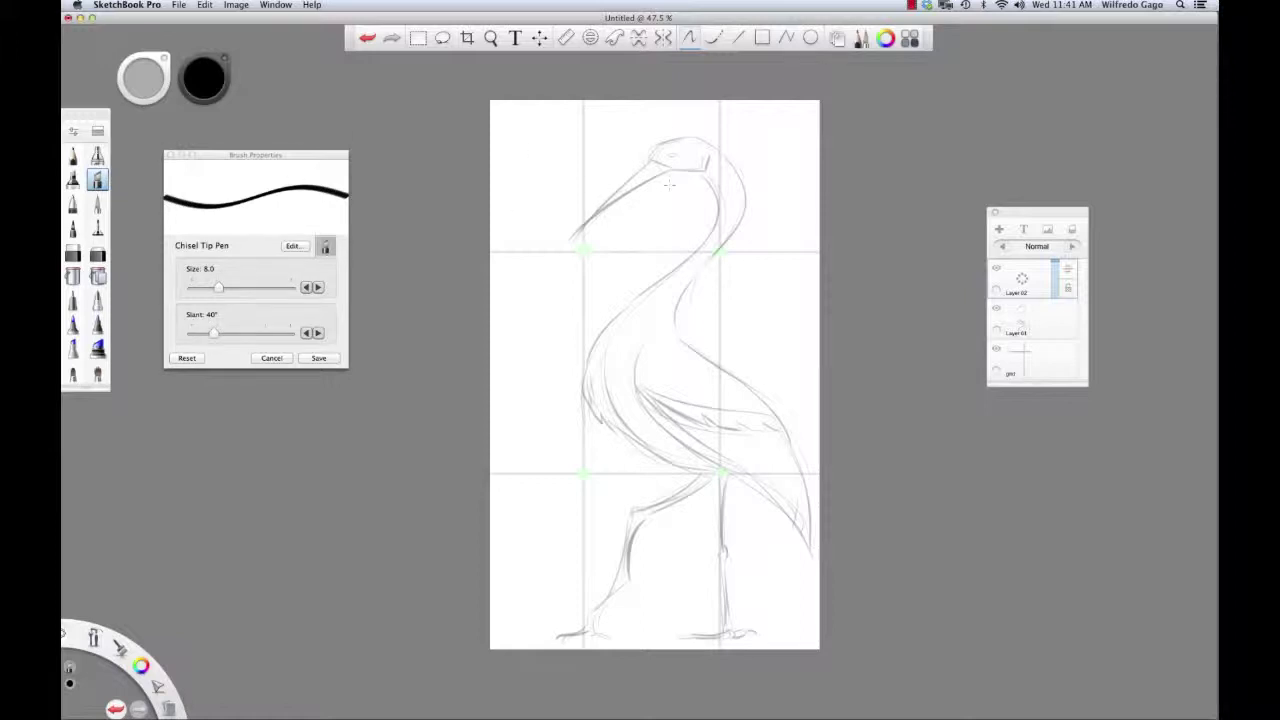
{"action": "mouse_move", "coordinate": [651, 158]}
{"action": "left_mouse_down"}
{"action": "mouse_move", "coordinate": [685, 171]}
{"action": "mouse_move", "coordinate": [568, 235]}
{"action": "left_mouse_up"}
{"action": "key", "text": "super+z"}
{"action": "key", "text": "super+z"}
{"action": "key", "text": "super+z"}
{"action": "left_click_drag", "start_coordinate": [678, 170], "coordinate": [571, 243]}
{"action": "left_click_drag", "start_coordinate": [650, 158], "coordinate": [565, 250]}
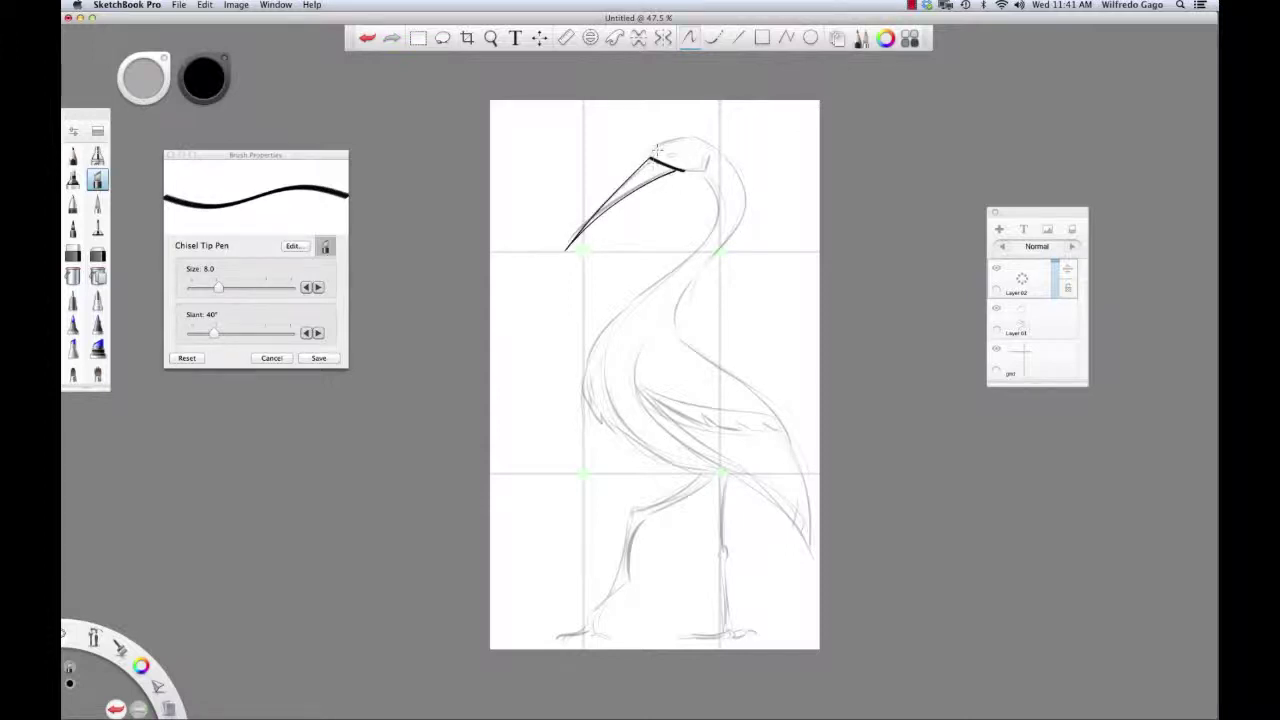
- Ink the crown of the head and the back of the neck, undoing and redrawing the curve until it follows the sketch
{"action": "mouse_move", "coordinate": [658, 146]}
{"action": "left_mouse_down"}
{"action": "mouse_move", "coordinate": [650, 158]}
{"action": "mouse_move", "coordinate": [706, 138]}
{"action": "mouse_move", "coordinate": [696, 134]}
{"action": "mouse_move", "coordinate": [720, 264]}
{"action": "left_mouse_up"}
{"action": "key", "text": "super+z"}
{"action": "key", "text": "super+z"}
{"action": "left_click_drag", "start_coordinate": [698, 134], "coordinate": [720, 256]}
{"action": "left_click_drag", "start_coordinate": [657, 313], "coordinate": [718, 260]}
{"action": "key", "text": "super+z"}
{"action": "left_click_drag", "start_coordinate": [698, 134], "coordinate": [718, 285]}
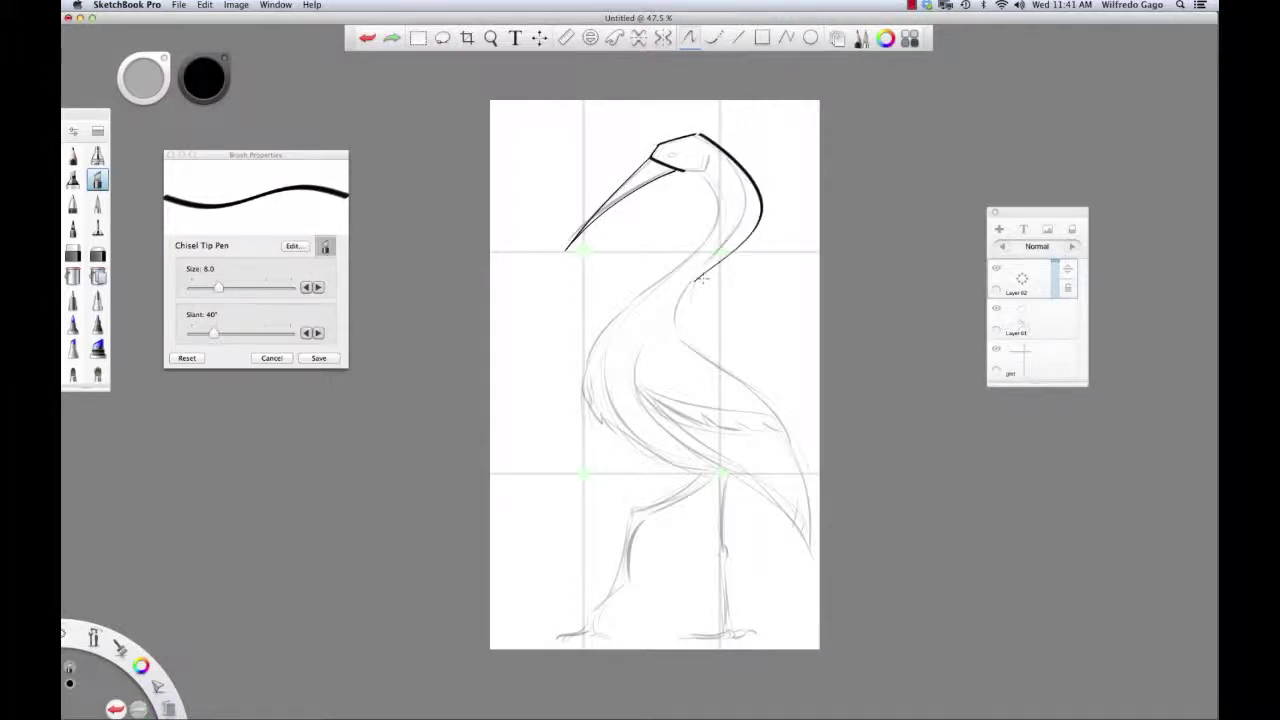
{"action": "key", "text": "super+z"}
{"action": "mouse_move", "coordinate": [690, 133]}
{"action": "left_mouse_down"}
{"action": "mouse_move", "coordinate": [738, 200]}
{"action": "mouse_move", "coordinate": [684, 290]}
{"action": "left_mouse_up"}
{"action": "key", "text": "super+z"}
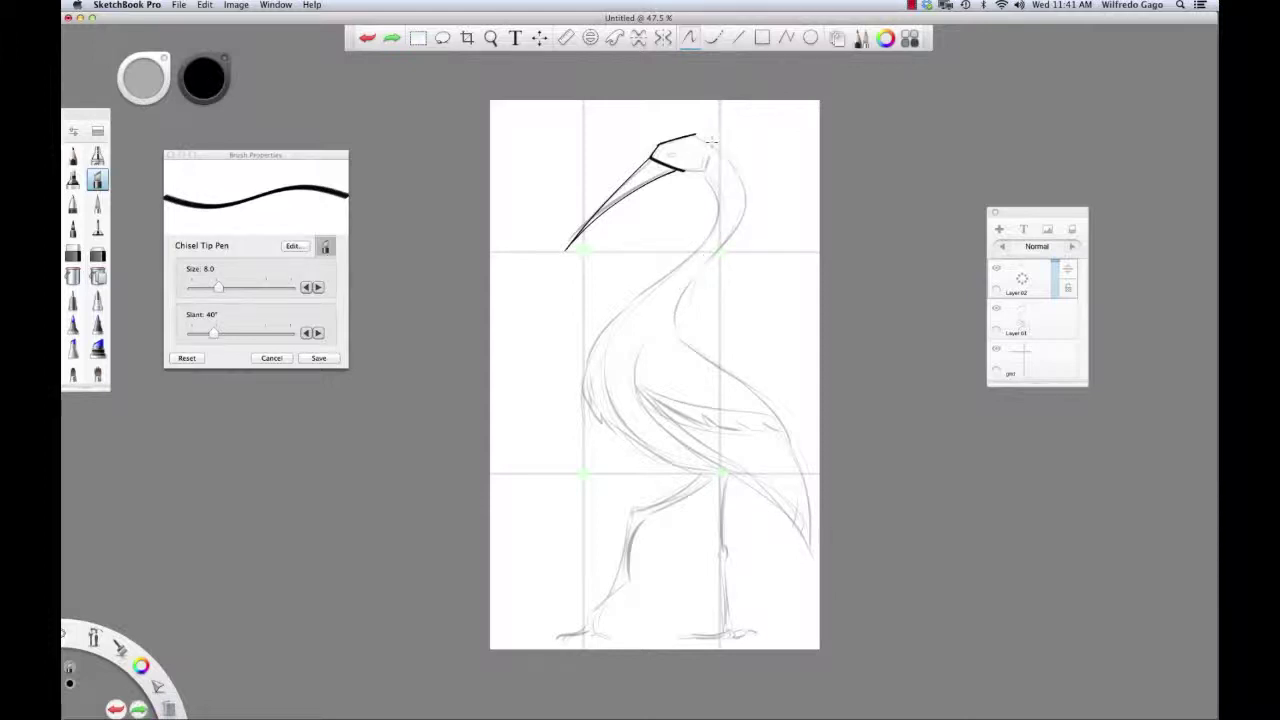
{"action": "mouse_move", "coordinate": [692, 134]}
{"action": "left_mouse_down"}
{"action": "mouse_move", "coordinate": [718, 250]}
{"action": "mouse_move", "coordinate": [684, 298]}
{"action": "left_mouse_up"}
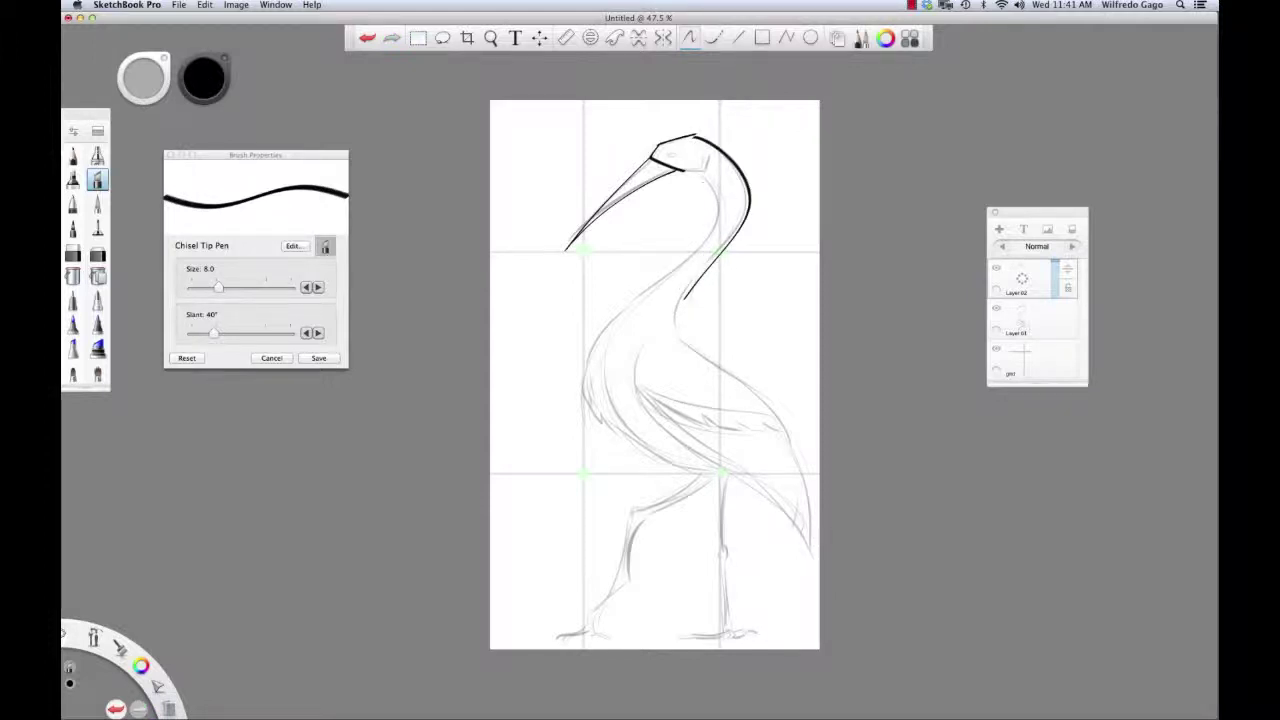
- Ink the throat and the front curve of the neck down from the head, redrawing it until it fits
{"action": "mouse_move", "coordinate": [681, 170]}
{"action": "left_mouse_down"}
{"action": "mouse_move", "coordinate": [713, 153]}
{"action": "mouse_move", "coordinate": [680, 170]}
{"action": "mouse_move", "coordinate": [704, 174]}
{"action": "mouse_move", "coordinate": [688, 245]}
{"action": "left_mouse_up"}
{"action": "key", "text": "super+z"}
{"action": "key", "text": "super+z"}
{"action": "key", "text": "super+z"}
{"action": "key", "text": "super+z"}
{"action": "mouse_move", "coordinate": [684, 170]}
{"action": "left_mouse_down"}
{"action": "mouse_move", "coordinate": [712, 157]}
{"action": "mouse_move", "coordinate": [709, 238]}
{"action": "mouse_move", "coordinate": [563, 355]}
{"action": "left_mouse_up"}
{"action": "key", "text": "super+z"}
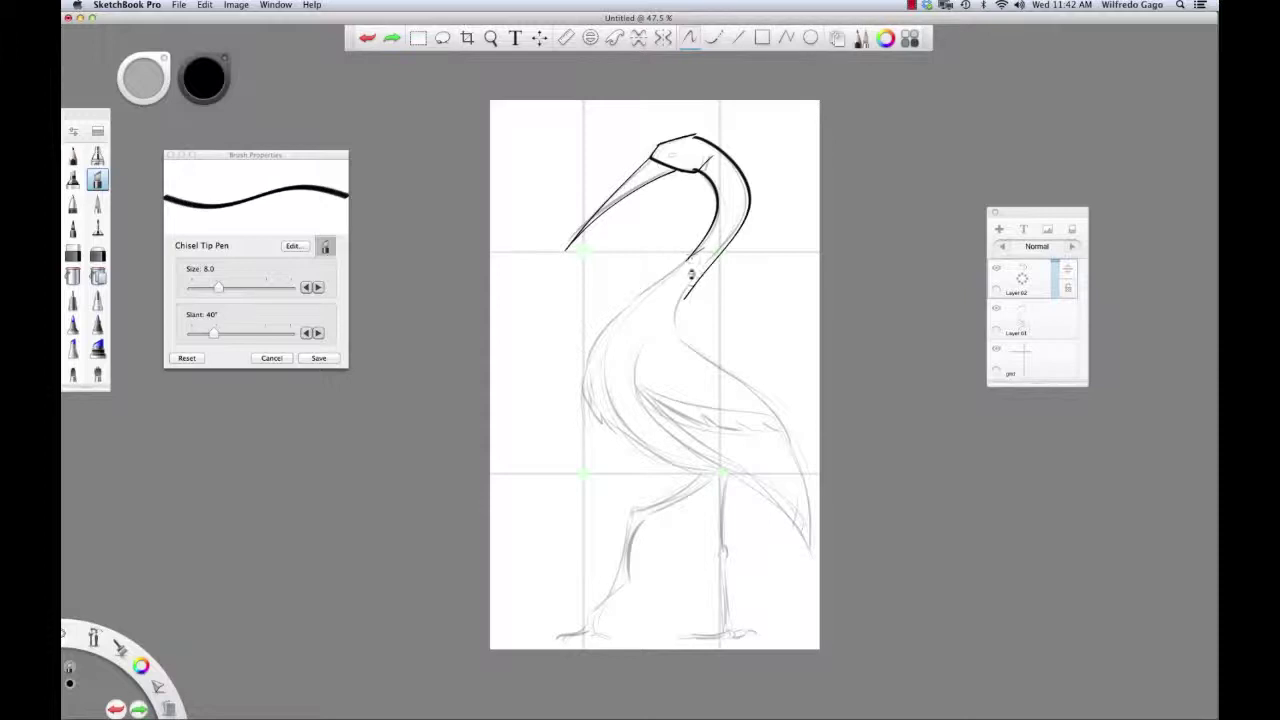
- Ink the chest with jagged feather tips and continue the belly contour to the top of the legs
{"action": "mouse_move", "coordinate": [692, 256]}
{"action": "left_mouse_down"}
{"action": "mouse_move", "coordinate": [606, 341]}
{"action": "mouse_move", "coordinate": [604, 402]}
{"action": "mouse_move", "coordinate": [673, 274]}
{"action": "mouse_move", "coordinate": [588, 396]}
{"action": "mouse_move", "coordinate": [610, 428]}
{"action": "left_mouse_up"}
{"action": "key", "text": "super+z"}
{"action": "key", "text": "super+z"}
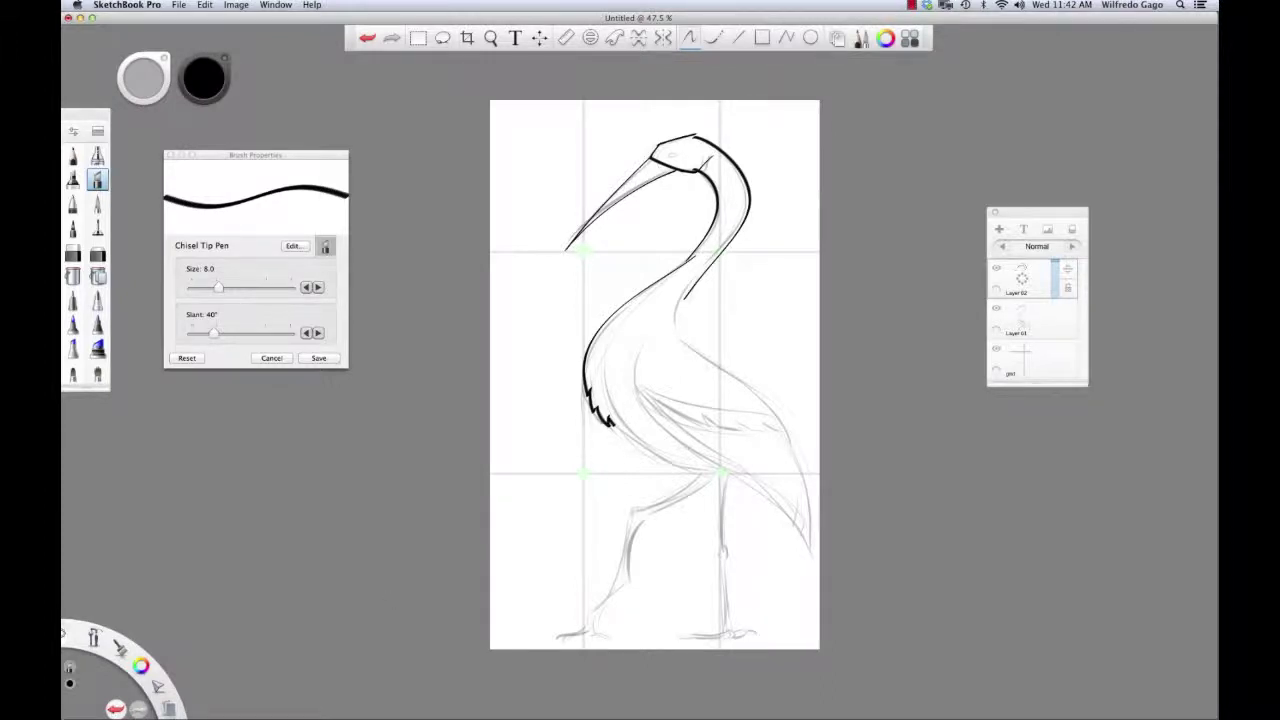
{"action": "left_click_drag", "start_coordinate": [611, 421], "coordinate": [678, 467]}
{"action": "key", "text": "super+z"}
{"action": "left_click_drag", "start_coordinate": [611, 418], "coordinate": [708, 472]}
- Ink the front of the wing and its zigzag feather edge, reducing the pen size to 5.0 for the rear feathers
{"action": "mouse_move", "coordinate": [645, 343]}
{"action": "left_mouse_down"}
{"action": "mouse_move", "coordinate": [677, 427]}
{"action": "mouse_move", "coordinate": [642, 397]}
{"action": "mouse_move", "coordinate": [672, 425]}
{"action": "mouse_move", "coordinate": [659, 403]}
{"action": "mouse_move", "coordinate": [707, 430]}
{"action": "left_mouse_up"}
{"action": "key", "text": "super+z"}
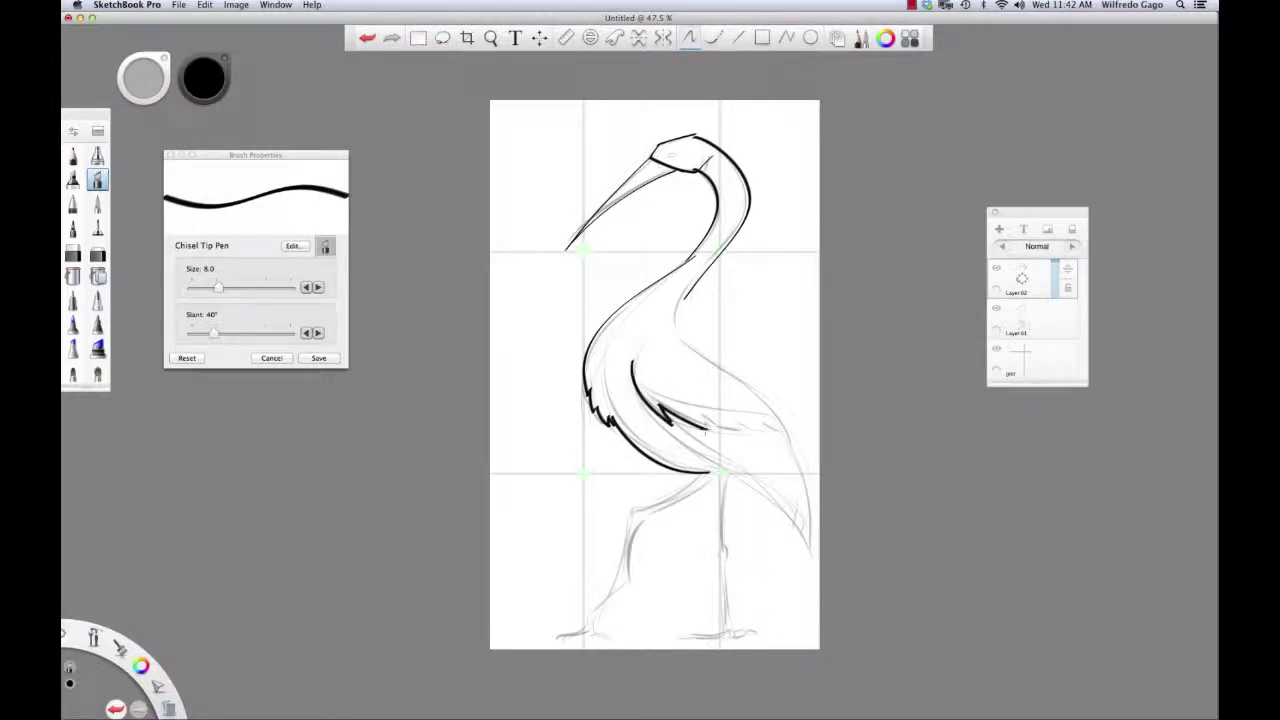
{"action": "key", "text": "super+z"}
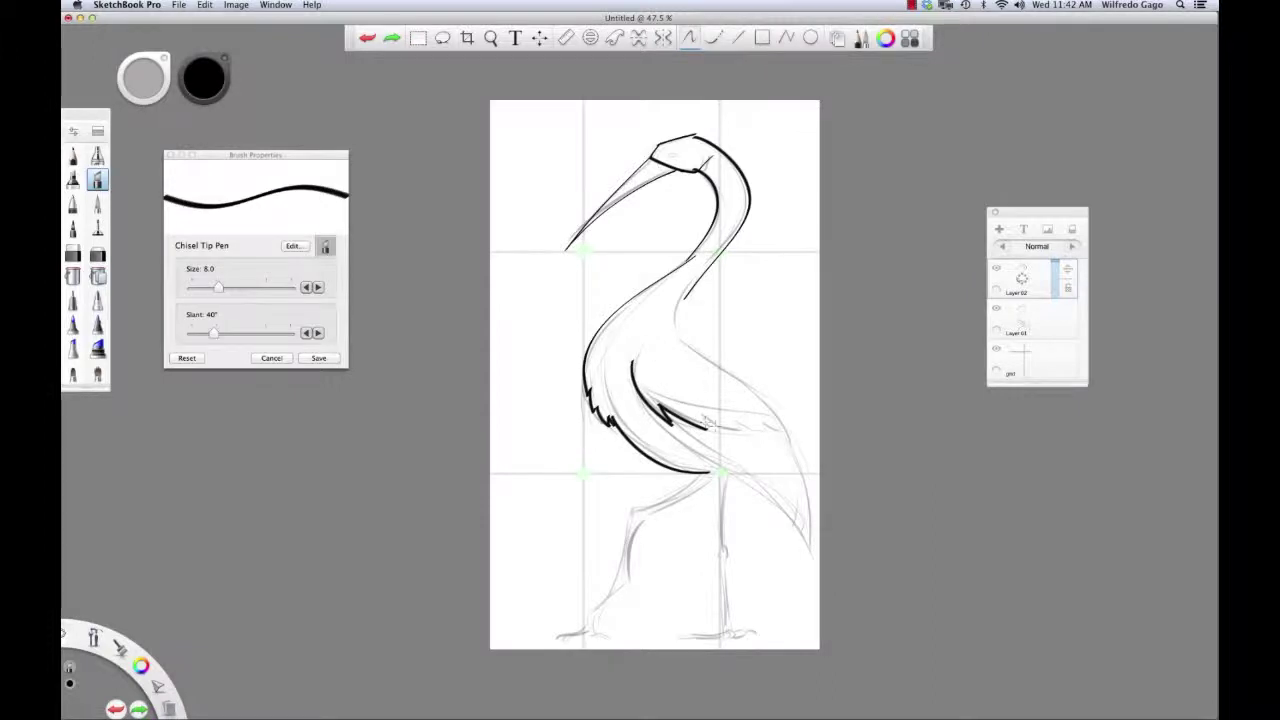
{"action": "key", "text": "bracketleft"}
{"action": "key", "text": "bracketleft"}
{"action": "key", "text": "bracketleft"}
{"action": "mouse_move", "coordinate": [707, 430]}
{"action": "left_mouse_down"}
{"action": "mouse_move", "coordinate": [703, 415]}
{"action": "mouse_move", "coordinate": [707, 428]}
{"action": "mouse_move", "coordinate": [789, 437]}
{"action": "left_mouse_up"}
{"action": "key", "text": "super+z"}
{"action": "key", "text": "super+z"}
{"action": "key", "text": "super+z"}
{"action": "key", "text": "super+z"}
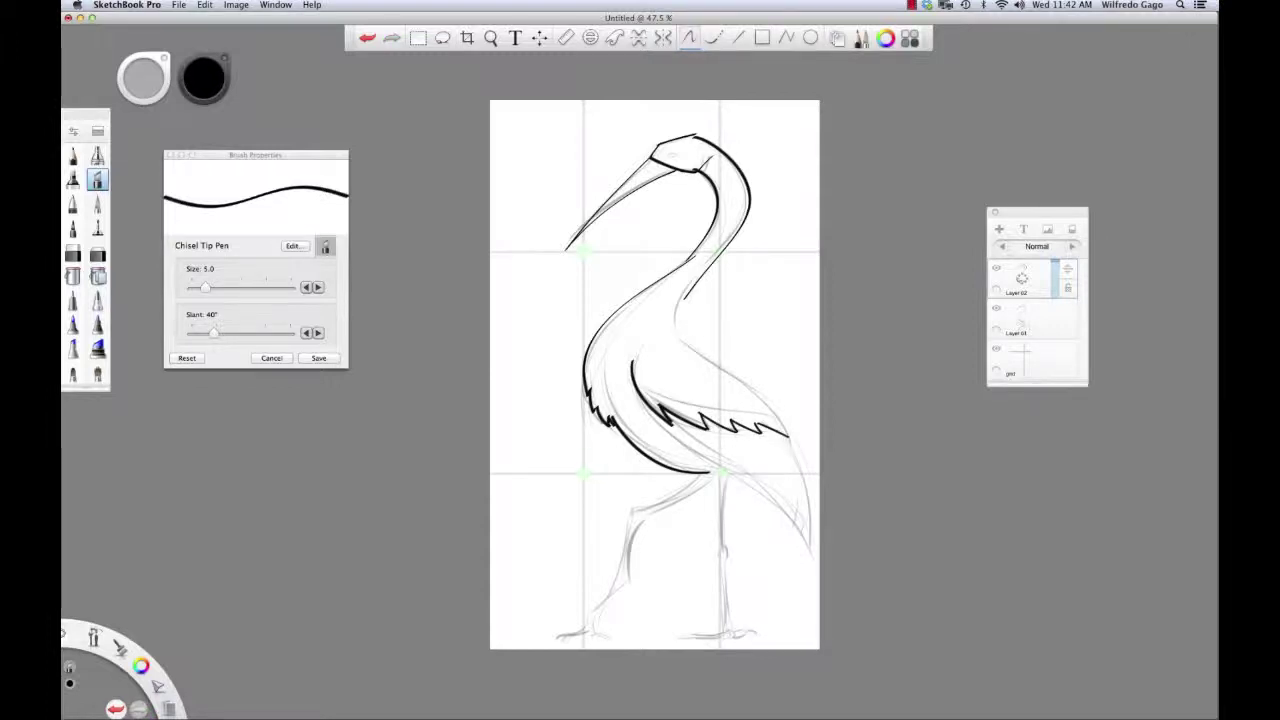
- Ink the bird's back from the base of the neck to the rear end of the feathered wing edge
{"action": "left_click_drag", "start_coordinate": [684, 296], "coordinate": [698, 352]}
{"action": "key", "text": "super+z"}
{"action": "mouse_move", "coordinate": [684, 296]}
{"action": "left_mouse_down"}
{"action": "mouse_move", "coordinate": [698, 352]}
{"action": "mouse_move", "coordinate": [793, 429]}
{"action": "left_mouse_up"}
{"action": "key", "text": "super+z"}
{"action": "left_click_drag", "start_coordinate": [694, 350], "coordinate": [786, 440]}
{"action": "key", "text": "super+z"}
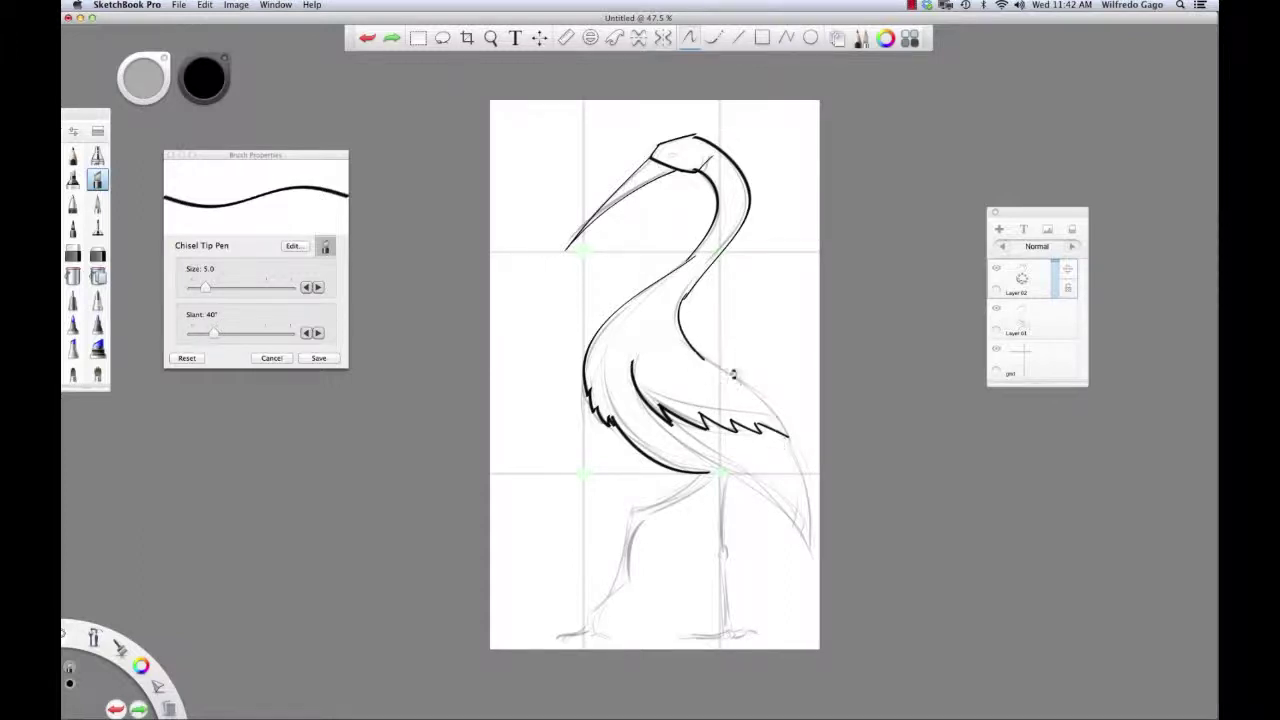
{"action": "left_click_drag", "start_coordinate": [698, 352], "coordinate": [793, 437]}
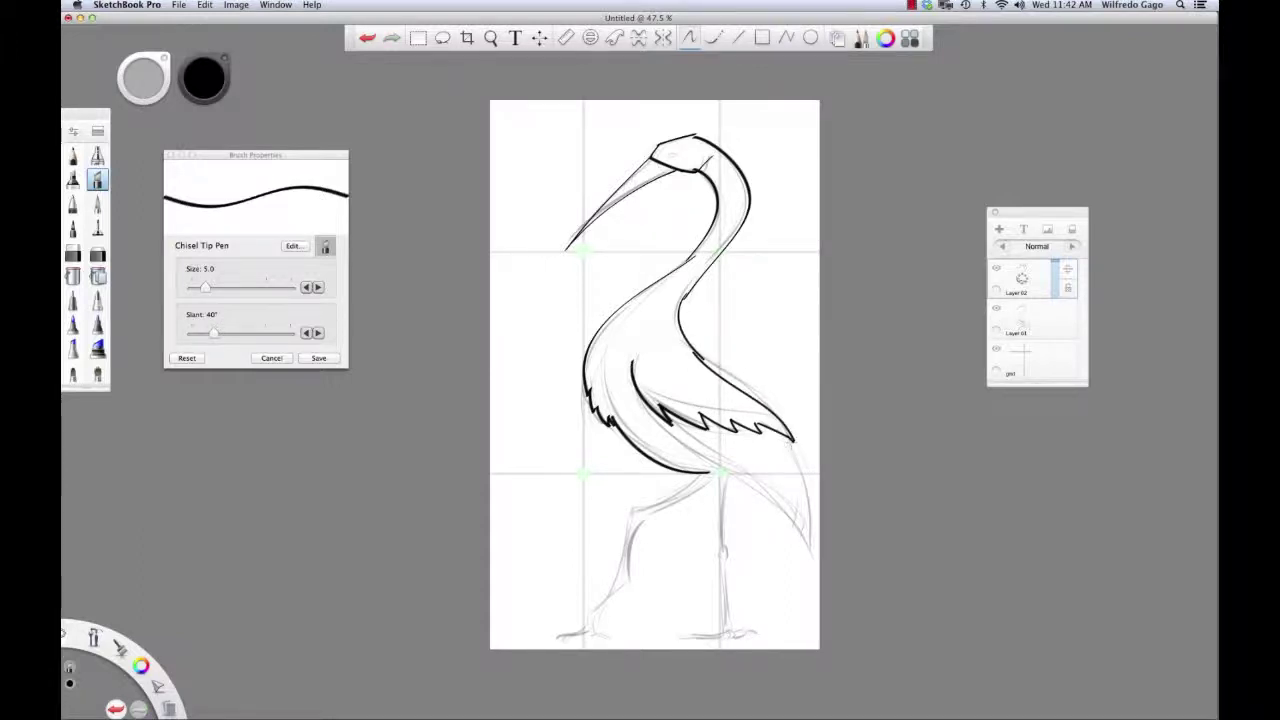
- Ink the lower wing contour, the pointed tail feathers beneath it and the rear edge of the wing
{"action": "left_click_drag", "start_coordinate": [642, 398], "coordinate": [794, 534]}
{"action": "key", "text": "super+z"}
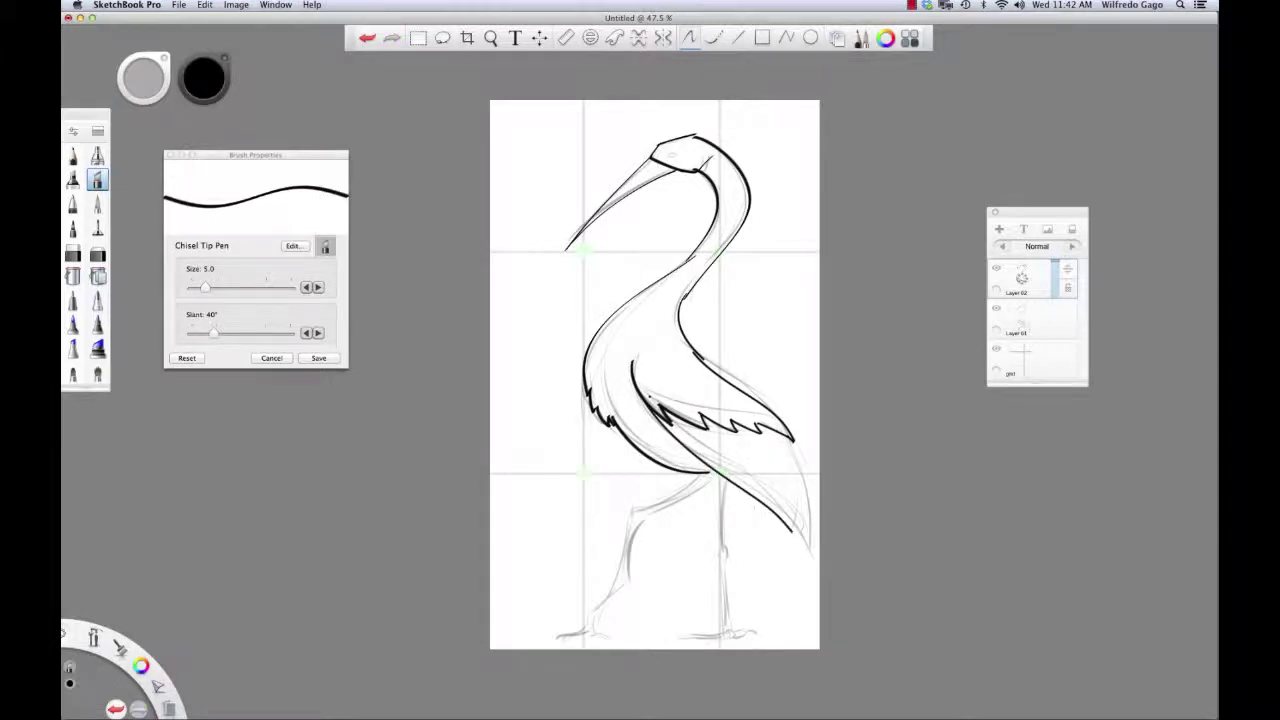
{"action": "mouse_move", "coordinate": [729, 484]}
{"action": "left_mouse_down"}
{"action": "mouse_move", "coordinate": [768, 520]}
{"action": "mouse_move", "coordinate": [759, 499]}
{"action": "mouse_move", "coordinate": [772, 543]}
{"action": "mouse_move", "coordinate": [765, 503]}
{"action": "mouse_move", "coordinate": [808, 605]}
{"action": "mouse_move", "coordinate": [798, 530]}
{"action": "left_mouse_up"}
{"action": "key", "text": "super+z"}
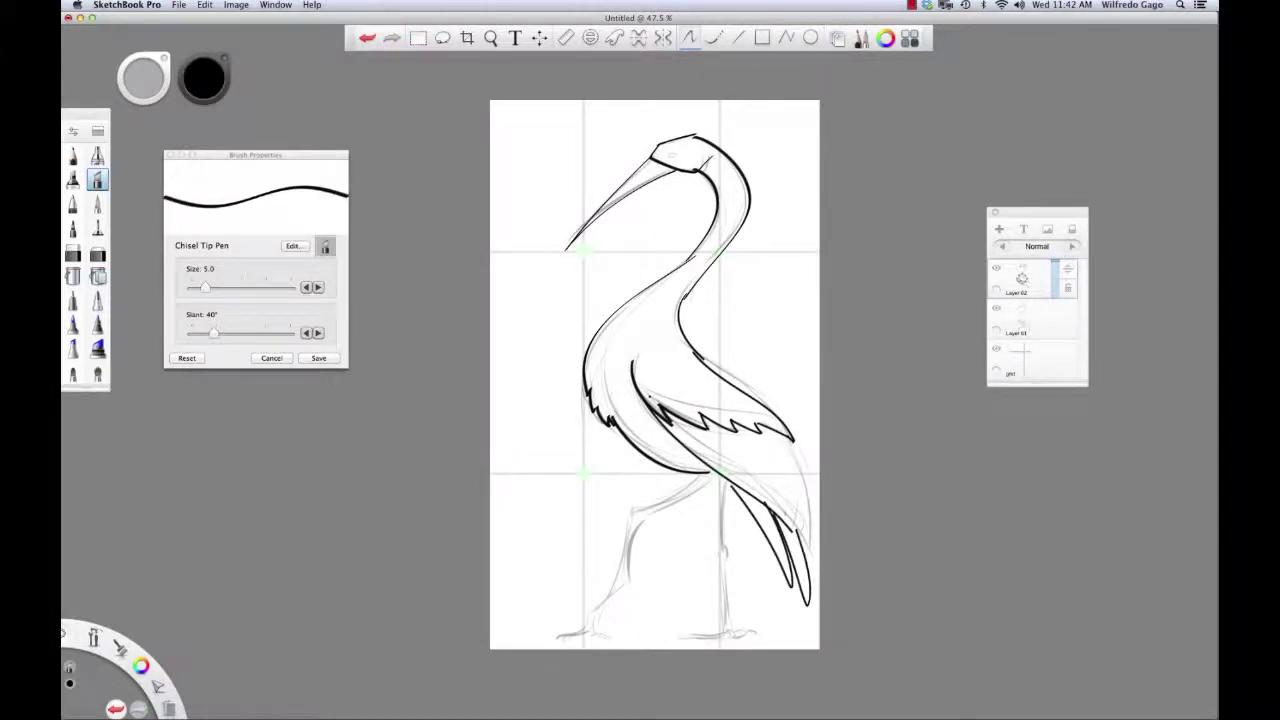
{"action": "left_click_drag", "start_coordinate": [794, 436], "coordinate": [804, 570]}
{"action": "key", "text": "super+z"}
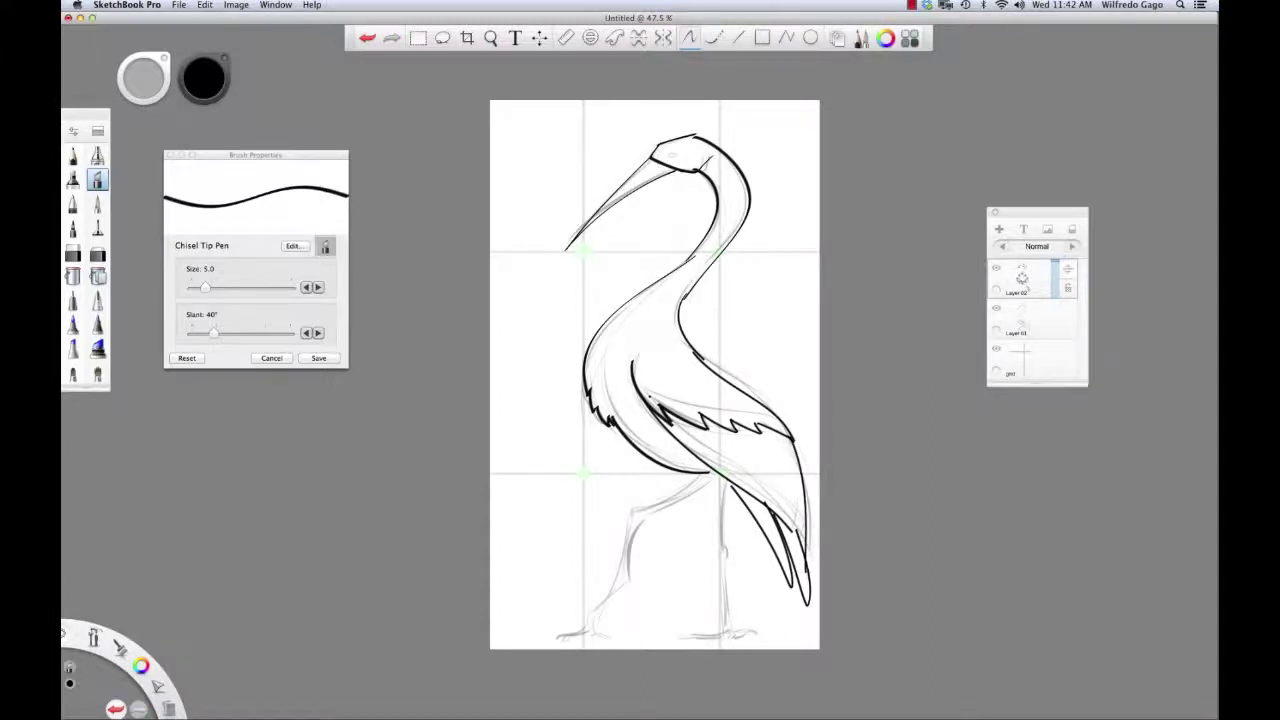
- Rework the ink line where the front of the neck runs into the chest
{"action": "key", "text": "super+z"}
{"action": "left_click_drag", "start_coordinate": [690, 256], "coordinate": [658, 279]}
{"action": "key", "text": "super+z"}
{"action": "key", "text": "super+z"}
{"action": "key", "text": "super+z"}
{"action": "left_click_drag", "start_coordinate": [696, 256], "coordinate": [654, 283]}
- Ink both contours of the bent leg from the belly past the knee and draw its clawed foot
{"action": "mouse_move", "coordinate": [653, 460]}
{"action": "left_mouse_down"}
{"action": "mouse_move", "coordinate": [702, 484]}
{"action": "mouse_move", "coordinate": [628, 516]}
{"action": "left_mouse_up"}
{"action": "key", "text": "super+z"}
{"action": "left_click_drag", "start_coordinate": [720, 480], "coordinate": [638, 521]}
{"action": "key", "text": "super+z"}
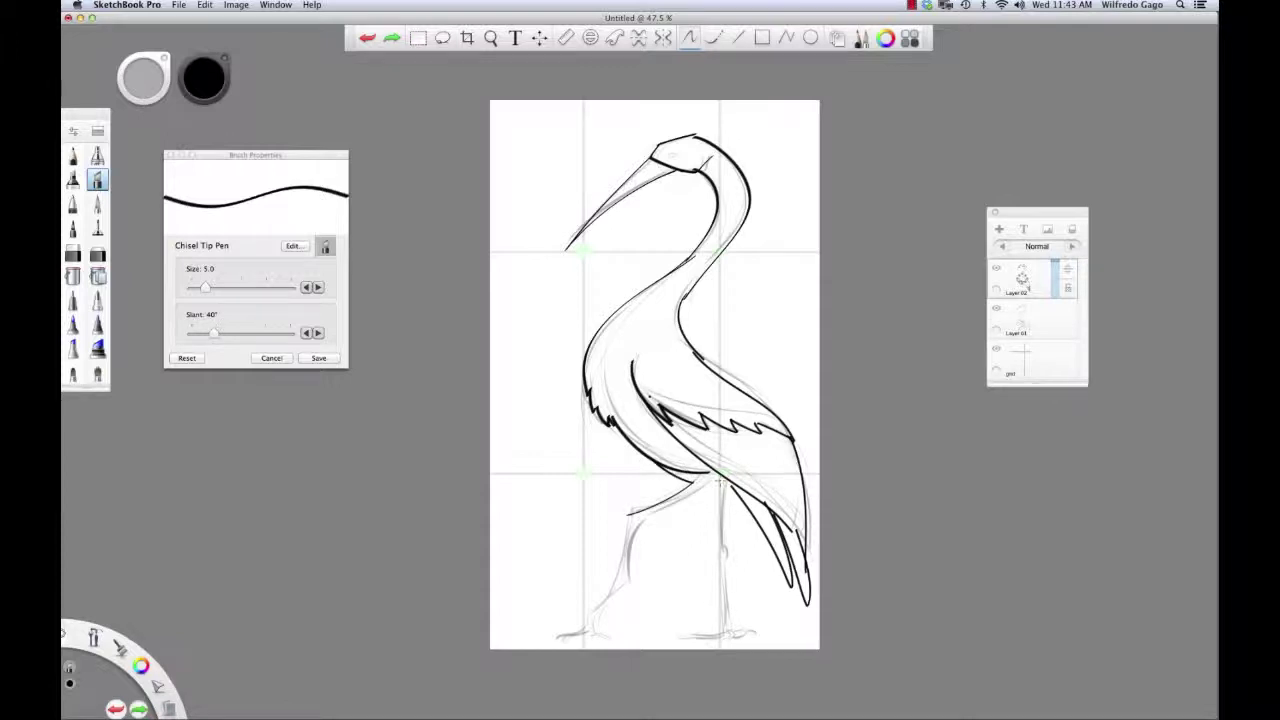
{"action": "mouse_move", "coordinate": [722, 481]}
{"action": "left_mouse_down"}
{"action": "mouse_move", "coordinate": [633, 510]}
{"action": "mouse_move", "coordinate": [598, 610]}
{"action": "left_mouse_up"}
{"action": "left_click_drag", "start_coordinate": [630, 514], "coordinate": [598, 610]}
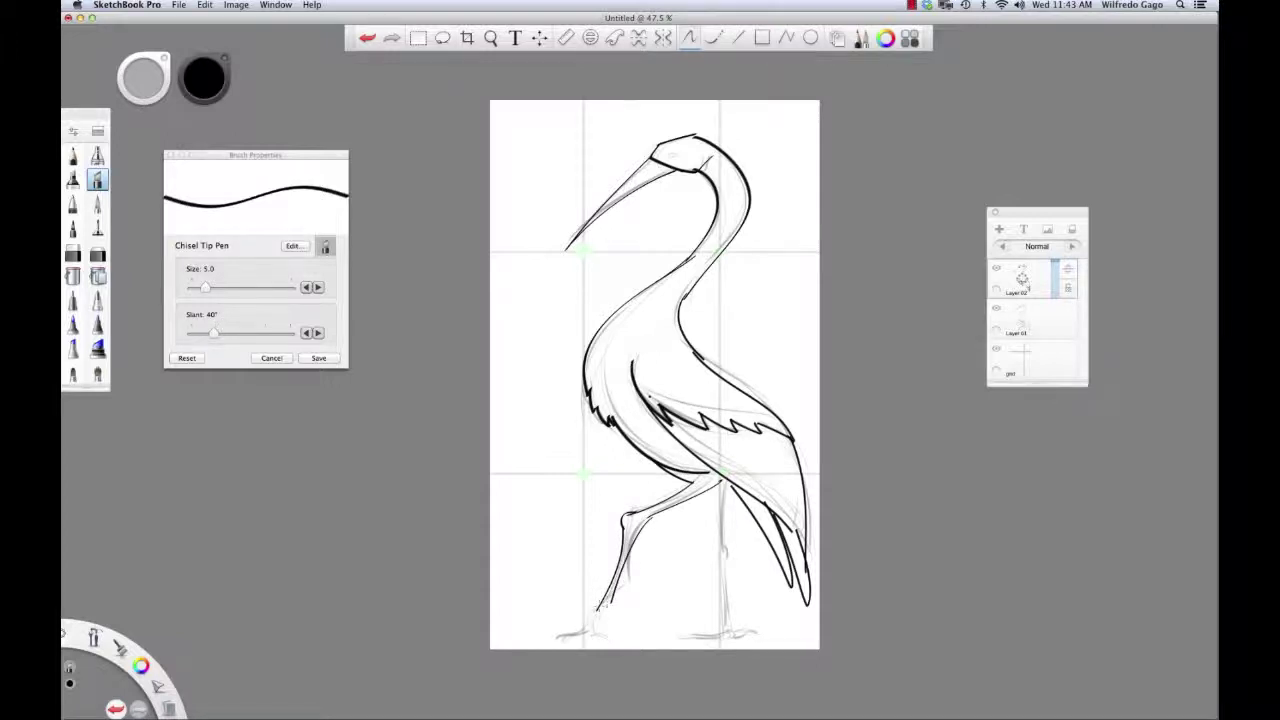
{"action": "mouse_move", "coordinate": [606, 594]}
{"action": "left_mouse_down"}
{"action": "mouse_move", "coordinate": [588, 630]}
{"action": "mouse_move", "coordinate": [555, 641]}
{"action": "mouse_move", "coordinate": [588, 634]}
{"action": "left_mouse_up"}
- Ink both sides of the straight leg with its knee and draw its foot
{"action": "left_click_drag", "start_coordinate": [718, 482], "coordinate": [720, 546]}
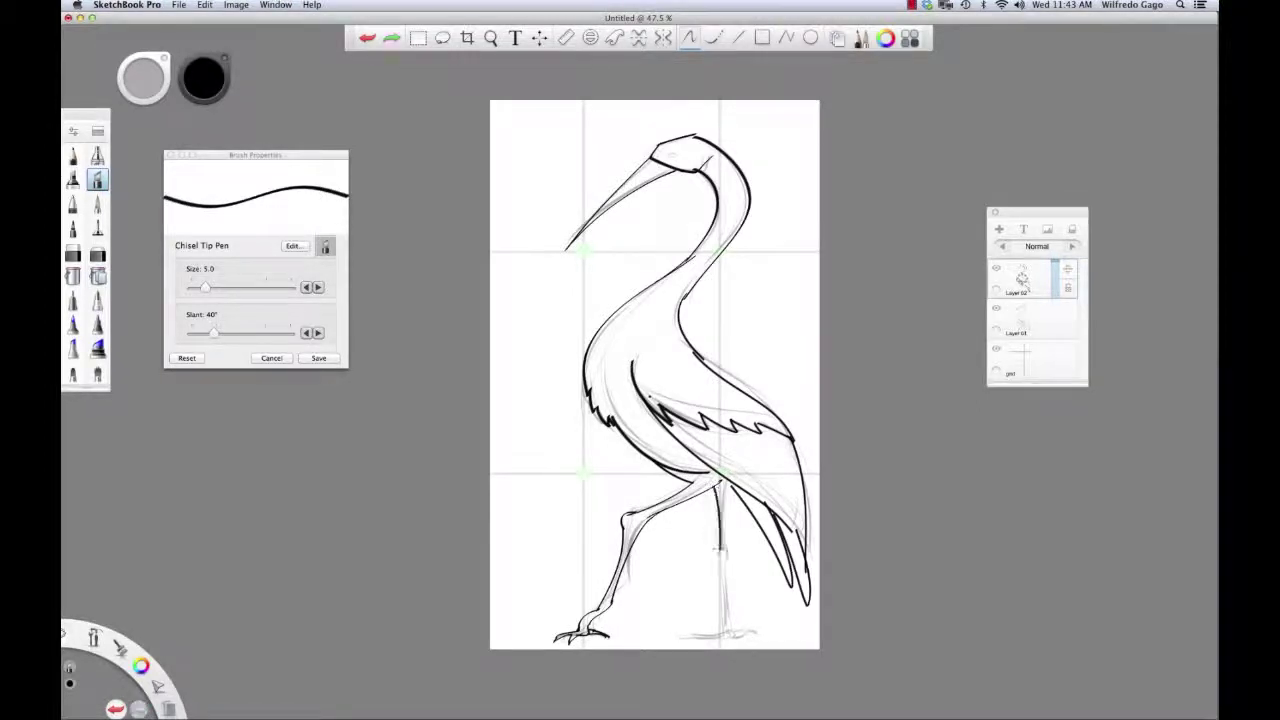
{"action": "left_click_drag", "start_coordinate": [720, 484], "coordinate": [726, 562]}
{"action": "left_click_drag", "start_coordinate": [722, 548], "coordinate": [722, 632]}
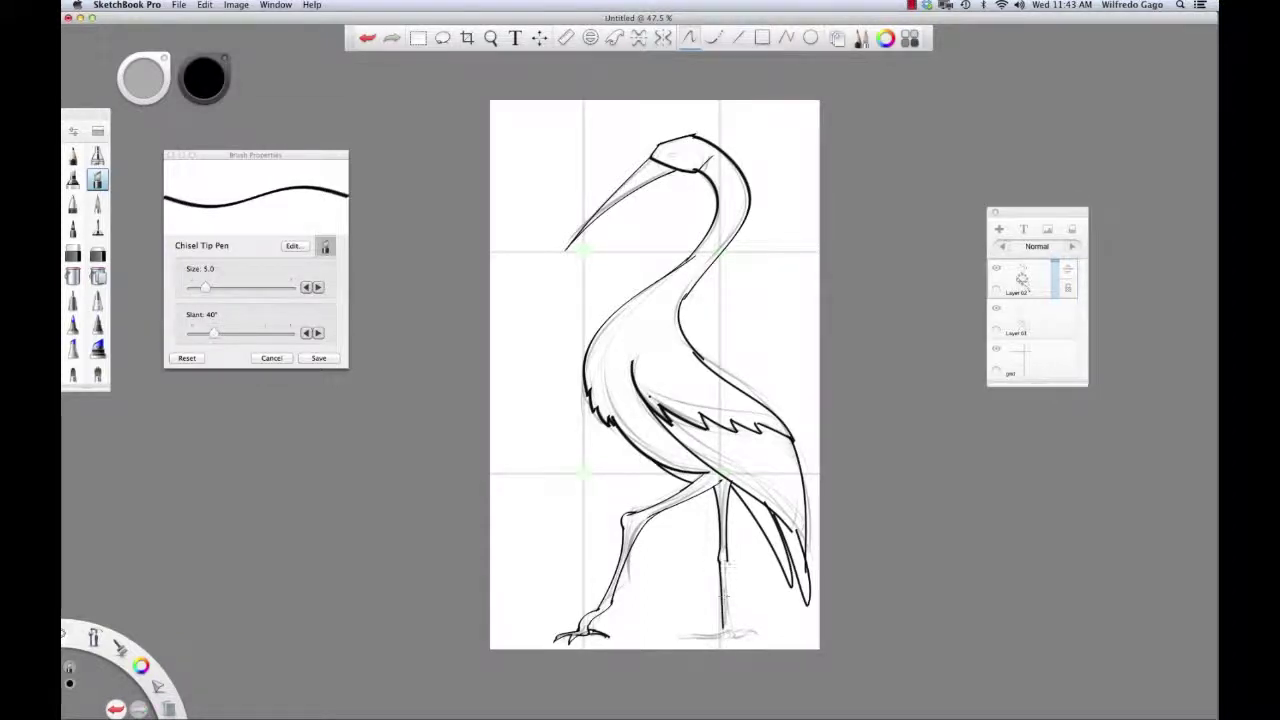
{"action": "mouse_move", "coordinate": [726, 561]}
{"action": "left_mouse_down"}
{"action": "mouse_move", "coordinate": [739, 632]}
{"action": "mouse_move", "coordinate": [686, 644]}
{"action": "mouse_move", "coordinate": [751, 633]}
{"action": "mouse_move", "coordinate": [686, 637]}
{"action": "left_mouse_up"}
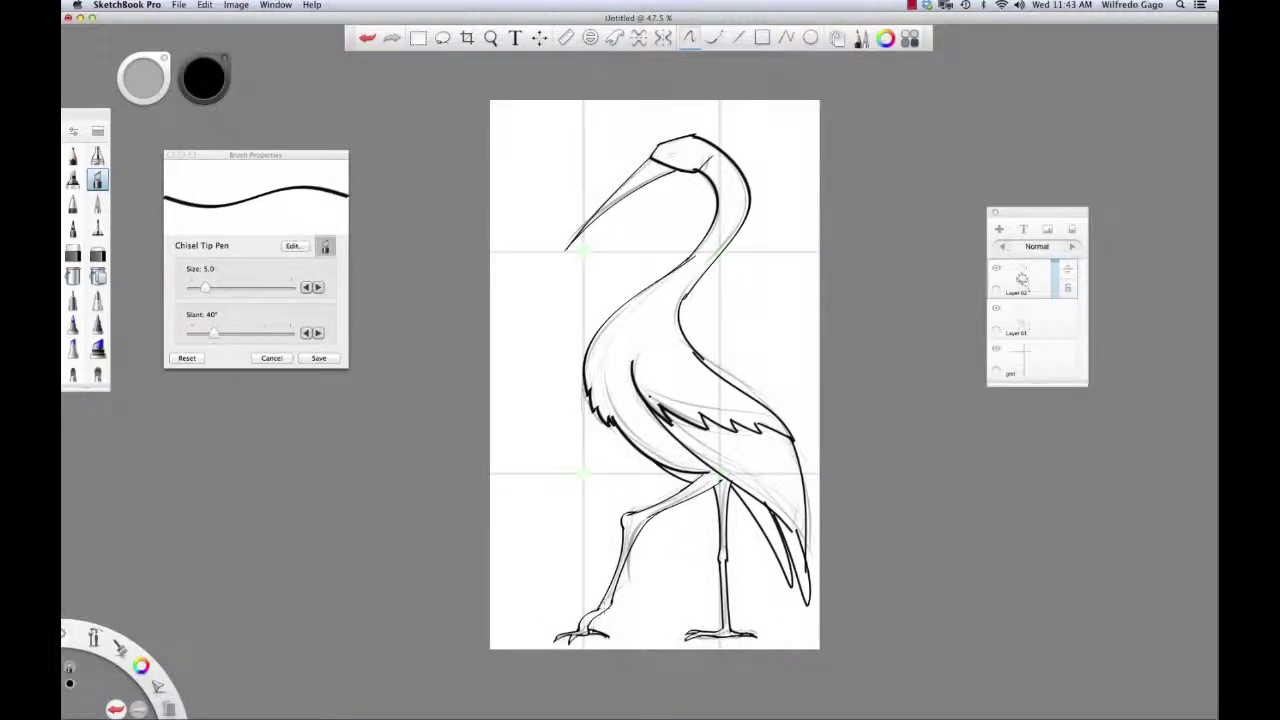
- Thicken the line at the base of the beak, ink the eye, and hide the rough sketch layer
{"action": "left_click_drag", "start_coordinate": [653, 155], "coordinate": [686, 171]}
{"action": "left_click_drag", "start_coordinate": [669, 155], "coordinate": [683, 153]}
{"action": "left_click", "coordinate": [996, 309]}
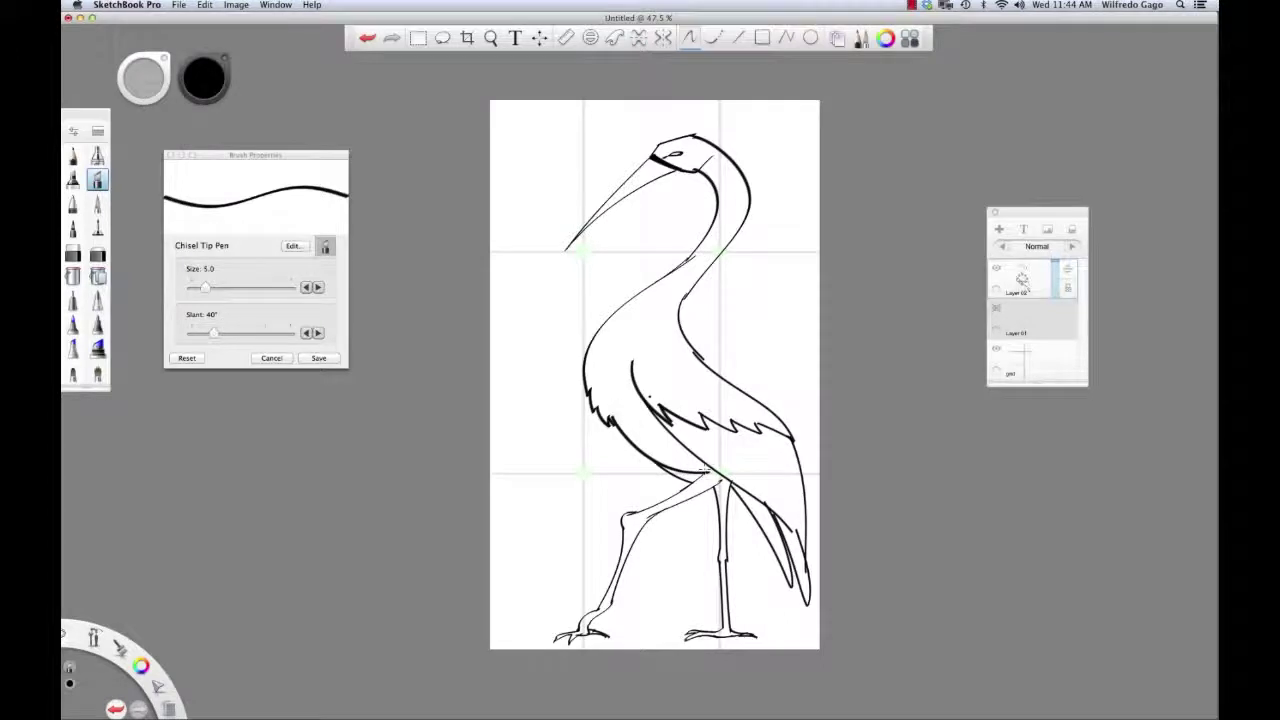
- Increase the Chisel Tip Pen size to 10.0 and thicken the upper contour of the bent leg's thigh
{"action": "key", "text": "bracketright"}
{"action": "key", "text": "bracketright"}
{"action": "key", "text": "bracketright"}
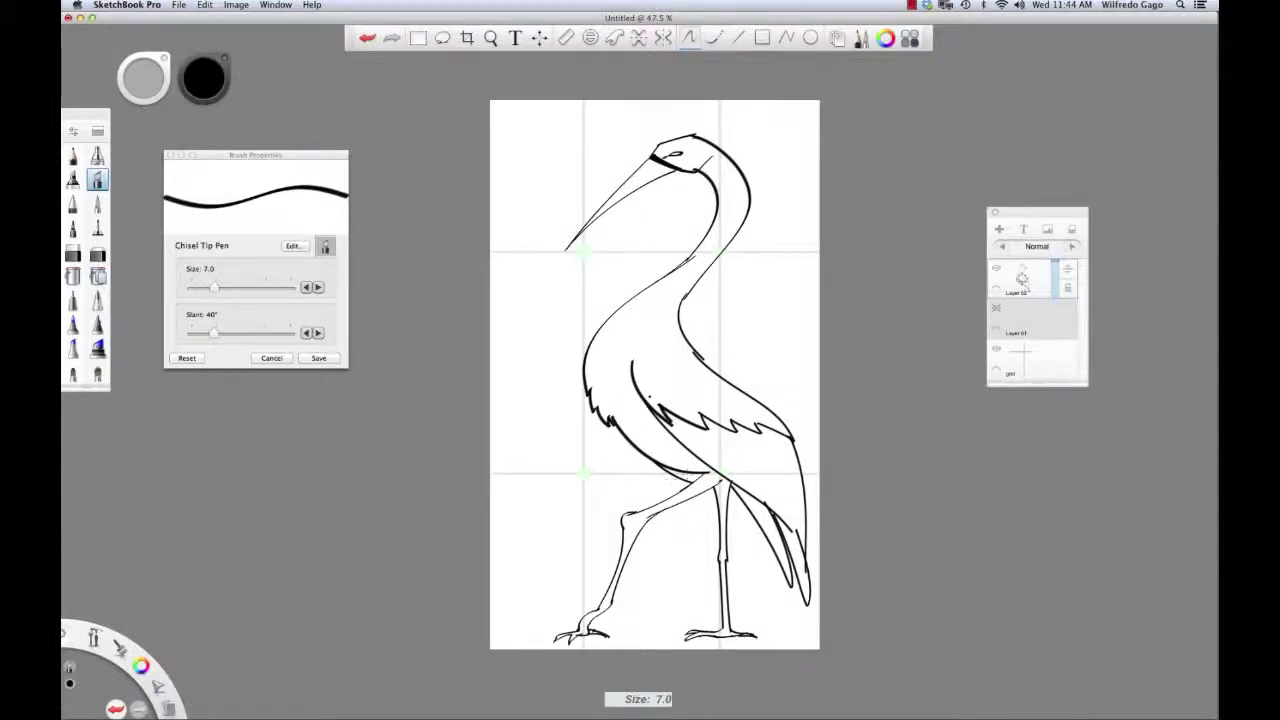
{"action": "mouse_move", "coordinate": [698, 479]}
{"action": "left_mouse_down"}
{"action": "mouse_move", "coordinate": [633, 512]}
{"action": "mouse_move", "coordinate": [704, 474]}
{"action": "left_mouse_up"}
{"action": "key", "text": "super+z"}
{"action": "key", "text": "bracketright"}
{"action": "key", "text": "bracketright"}
{"action": "key", "text": "super+z"}
{"action": "key", "text": "super+z"}
{"action": "key", "text": "super+shift+z"}
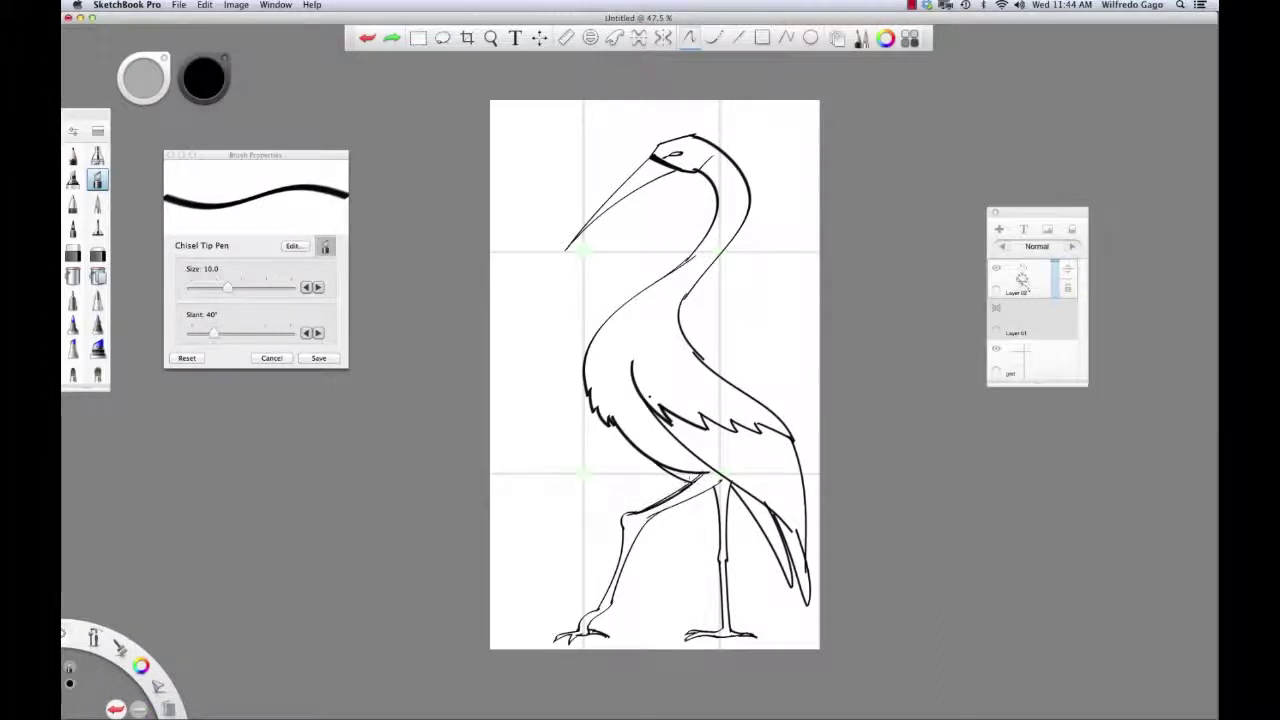
{"action": "left_click_drag", "start_coordinate": [643, 510], "coordinate": [703, 475]}
- Reduce the Hard Eraser to size 6.9 and erase the stray ink marks on the front of the neck and the wing
{"action": "left_click", "coordinate": [73, 253]}
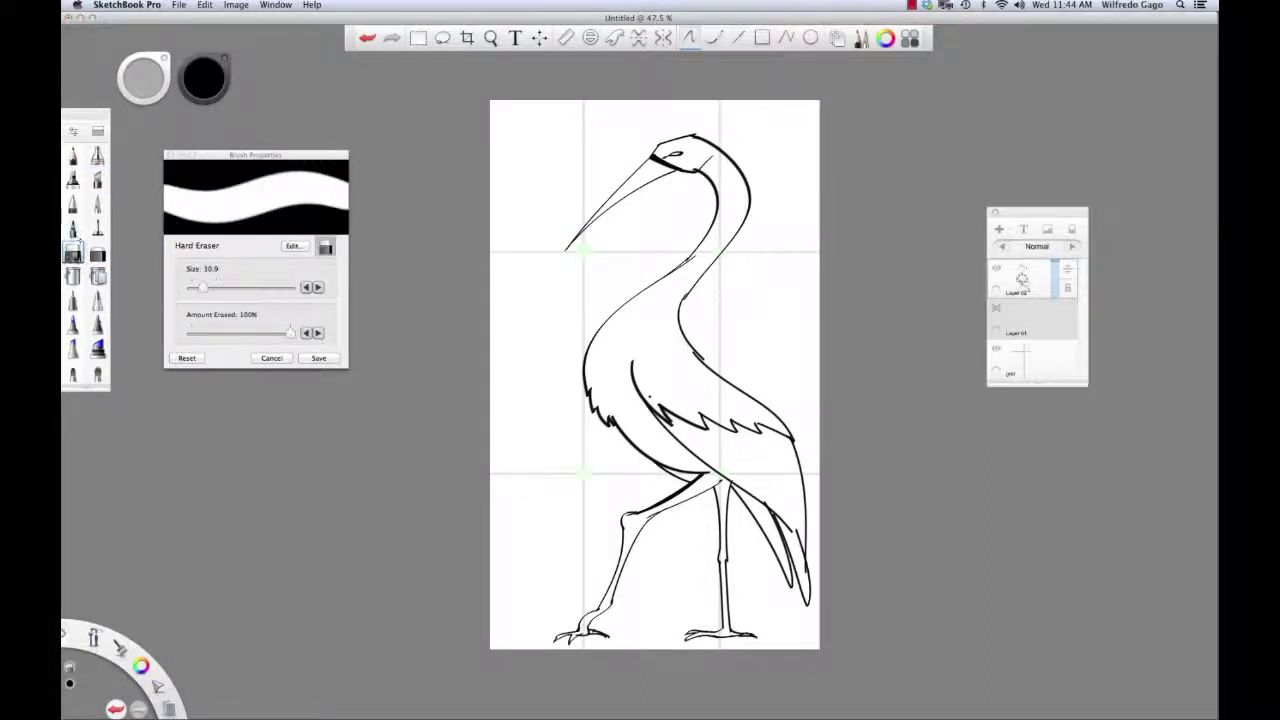
{"action": "key", "text": "bracketleft"}
{"action": "key", "text": "bracketleft"}
{"action": "key", "text": "bracketleft"}
{"action": "key", "text": "bracketleft"}
{"action": "key", "text": "bracketleft"}
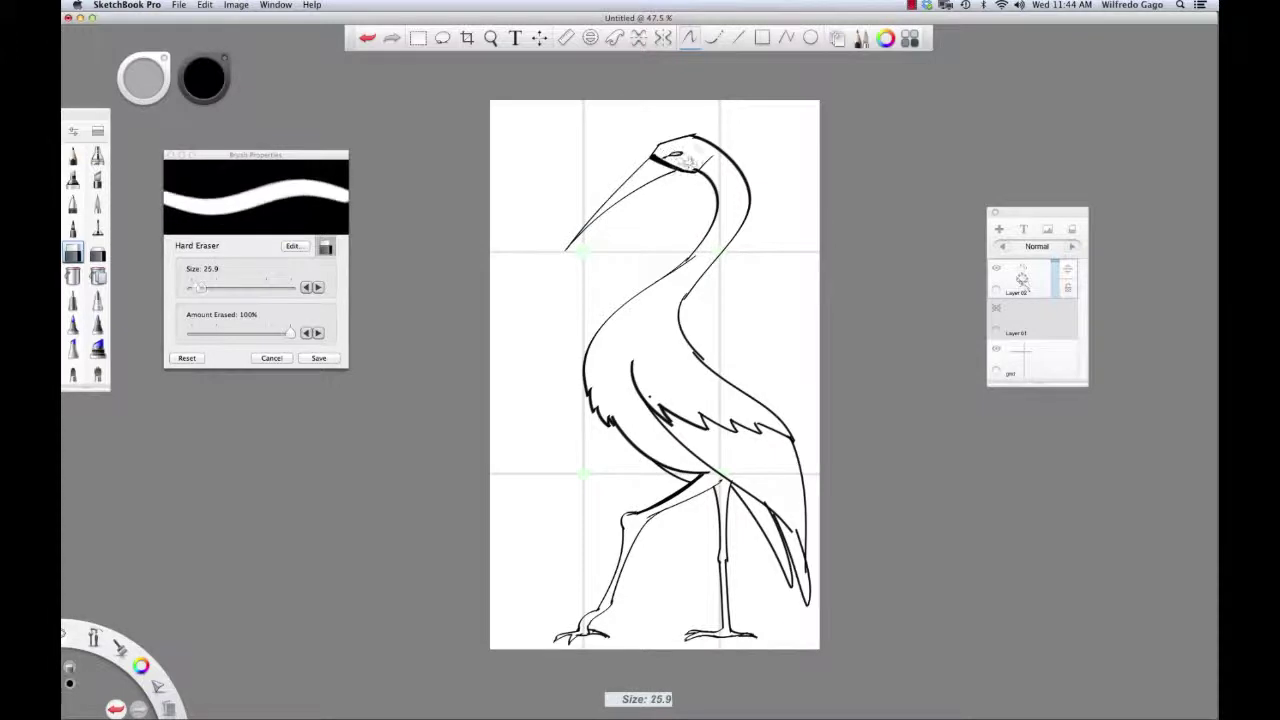
{"action": "key", "text": "["}
{"action": "key", "text": "["}
{"action": "key", "text": "["}
{"action": "key", "text": "["}
{"action": "key", "text": "["}
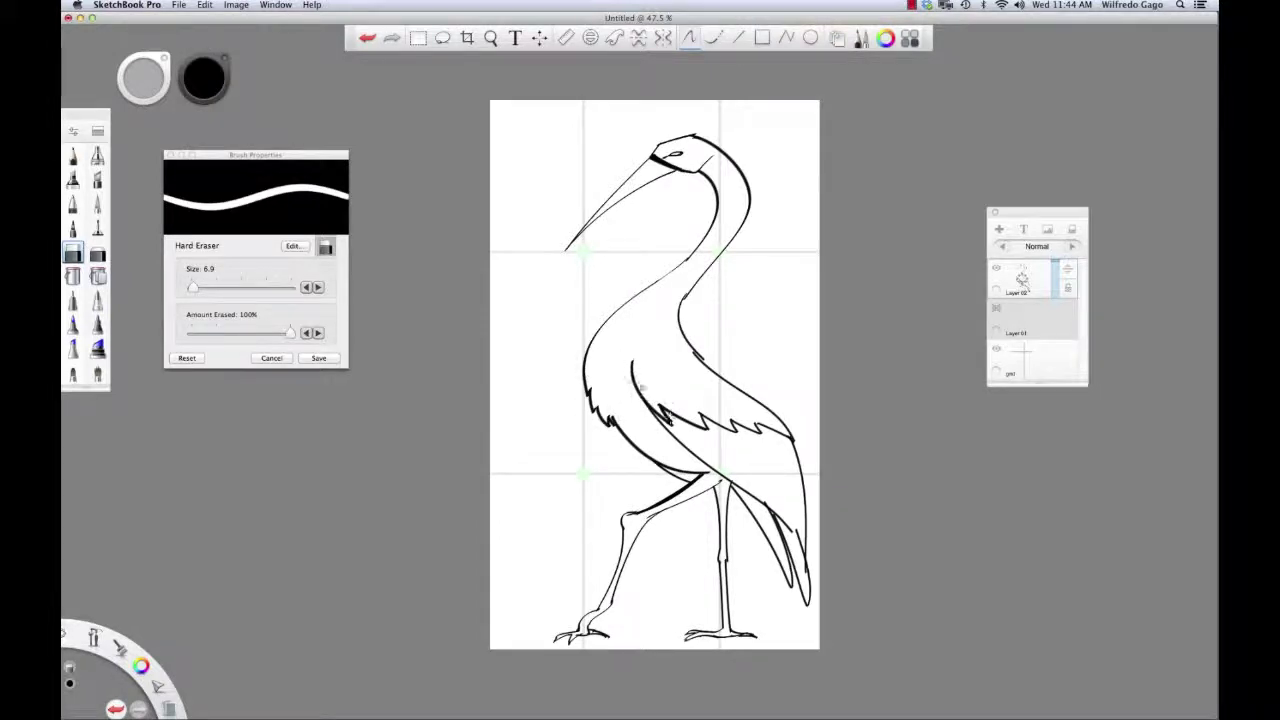
- Reduce the Hard Eraser to size 2.9 and trim the ink along the wing's zigzag feather edge
{"action": "key", "text": "["}
{"action": "key", "text": "["}
{"action": "left_click_drag", "start_coordinate": [668, 411], "coordinate": [696, 427]}
{"action": "key", "text": "super+z"}
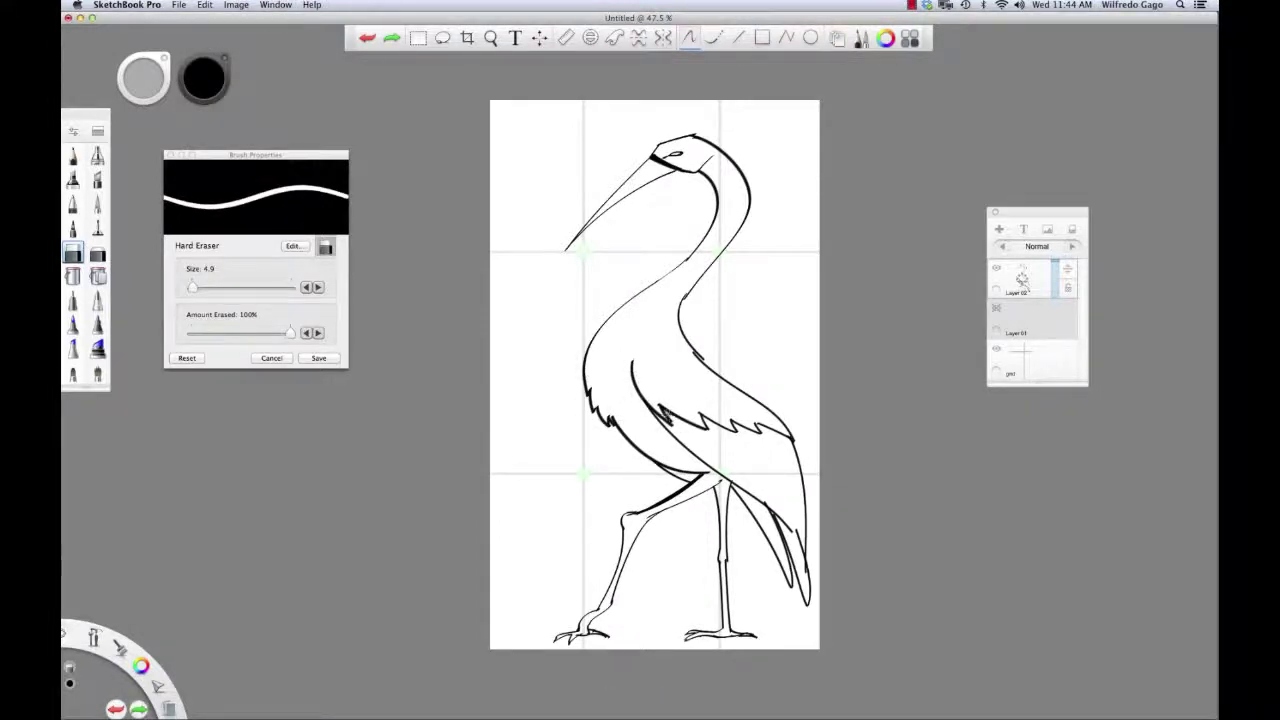
{"action": "key", "text": "space"}
{"action": "mouse_move", "coordinate": [652, 410]}
{"action": "left_mouse_down"}
{"action": "mouse_move", "coordinate": [713, 411]}
{"action": "mouse_move", "coordinate": [681, 427]}
{"action": "mouse_move", "coordinate": [693, 441]}
{"action": "mouse_move", "coordinate": [664, 407]}
{"action": "left_mouse_up"}
{"action": "key", "text": "bracketleft"}
{"action": "key", "text": "bracketleft"}
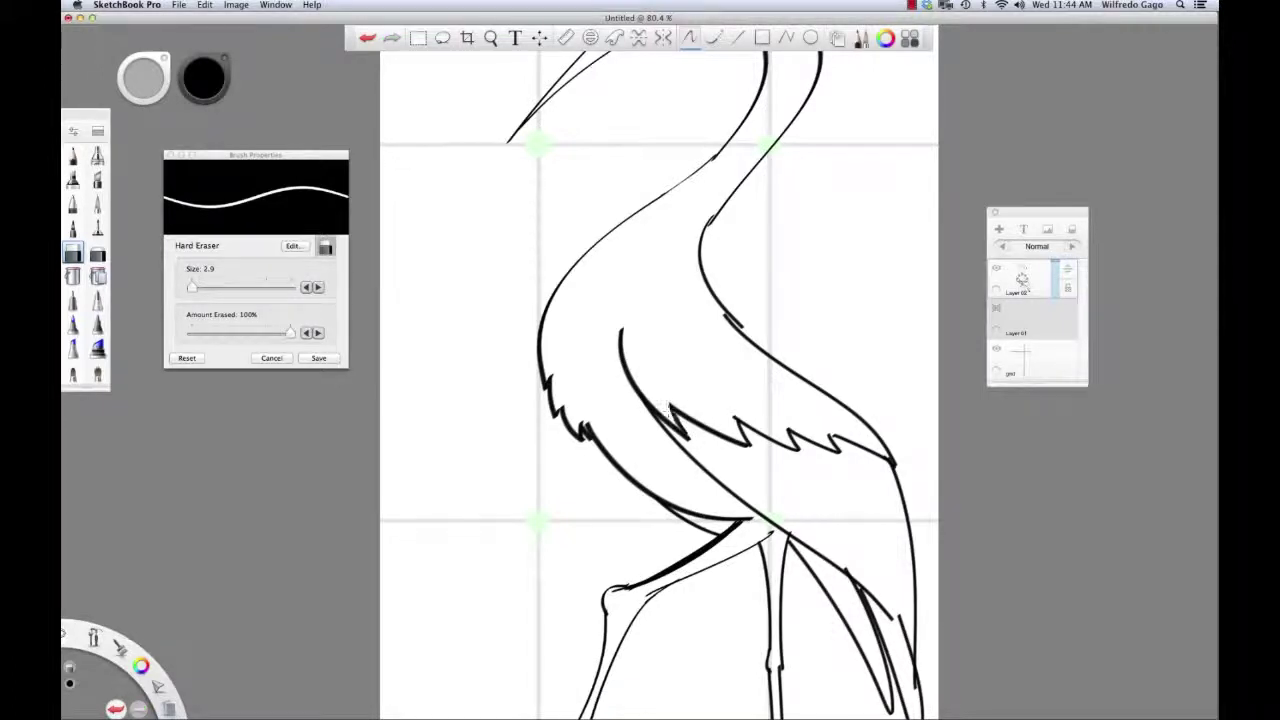
{"action": "key", "text": "super+z"}
{"action": "left_click_drag", "start_coordinate": [755, 446], "coordinate": [758, 446]}
{"action": "key", "text": "super+z"}
{"action": "left_click_drag", "start_coordinate": [734, 418], "coordinate": [737, 426]}
- Enlarge the Hard Eraser to size 7.9 and clean up the overlapping stroke ends on the bird's back
{"action": "key", "text": "bracketright"}
{"action": "key", "text": "bracketright"}
{"action": "key", "text": "bracketright"}
{"action": "key", "text": "bracketright"}
{"action": "key", "text": "bracketright"}
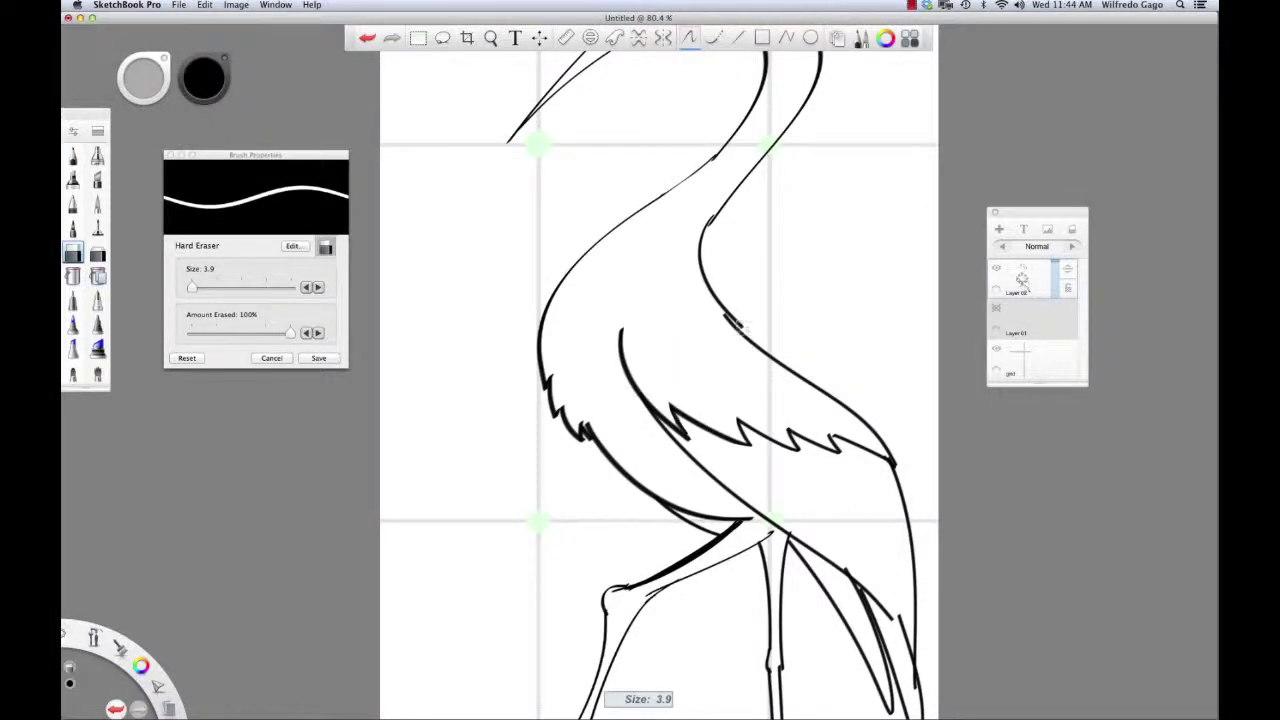
{"action": "left_click_drag", "start_coordinate": [724, 301], "coordinate": [752, 327]}
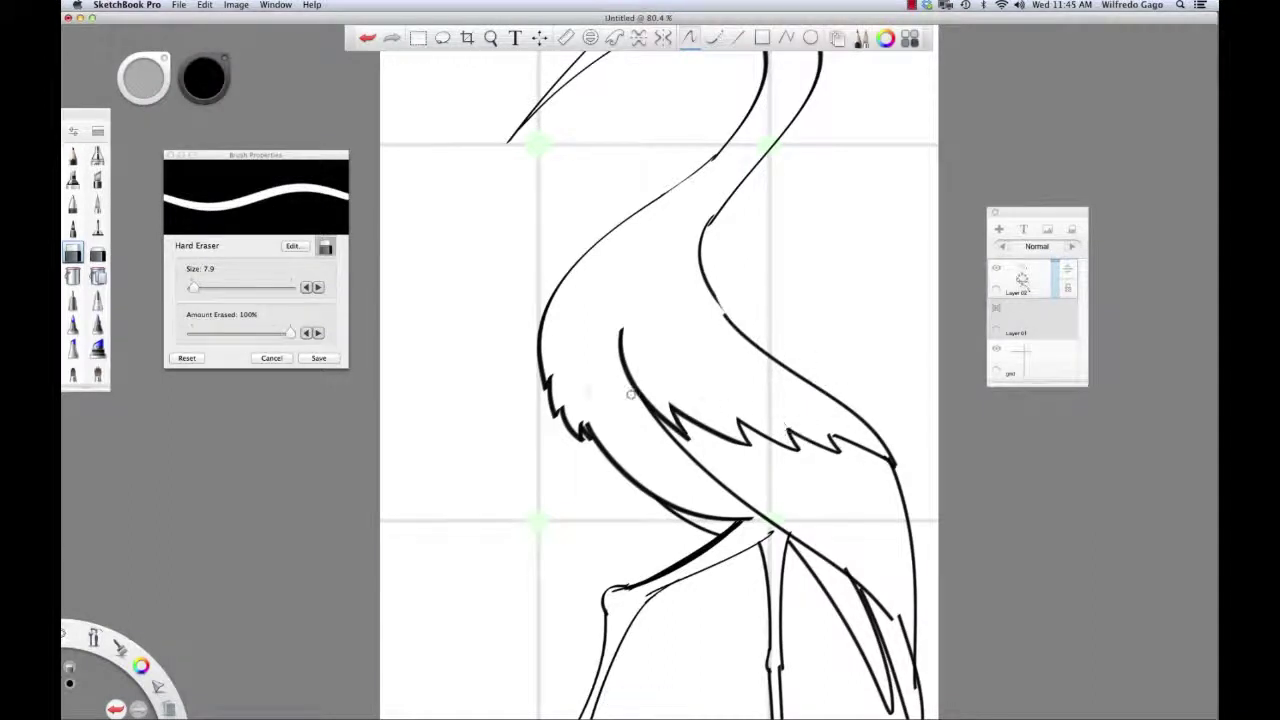
- Reduce the Hard Eraser to size 4.9 and refine the chest feather tips, undoing the last erasure
{"action": "key", "text": "bracketleft"}
{"action": "key", "text": "bracketleft"}
{"action": "key", "text": "bracketleft"}
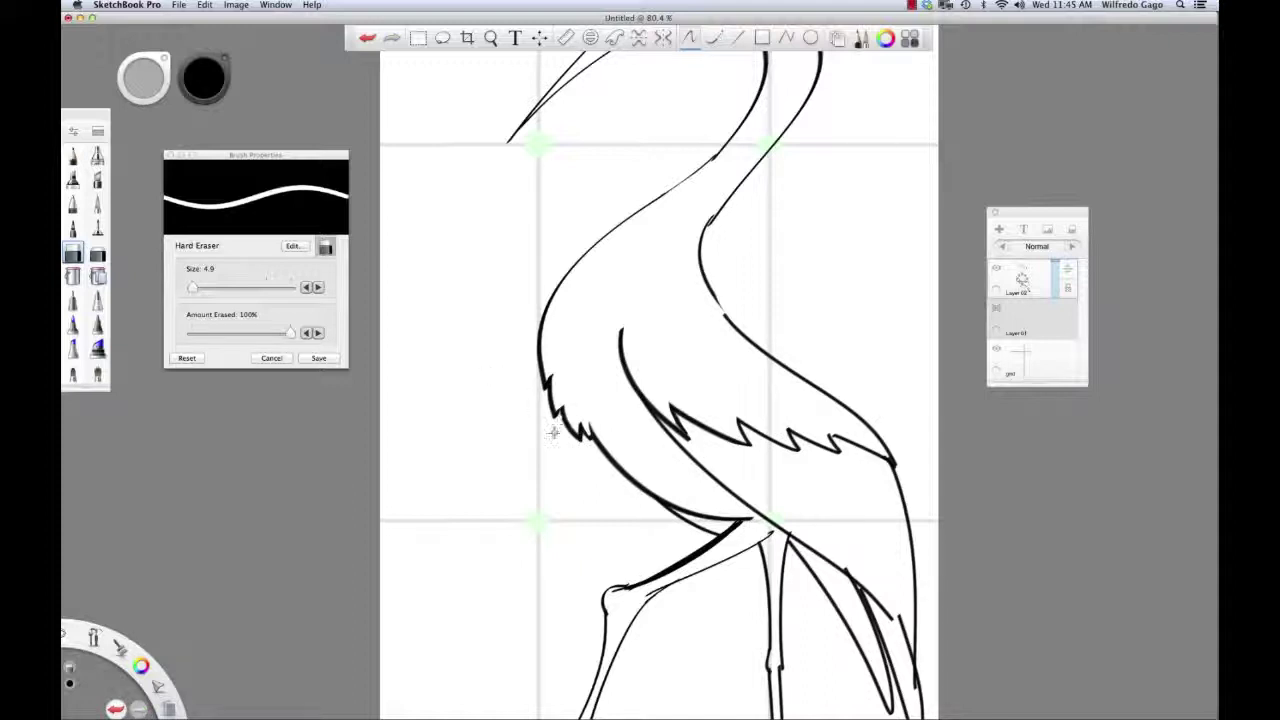
{"action": "key", "text": "super+z"}
- Return to the Chisel Tip Pen at size 4.0 and thicken the rearmost feather line on the wing edge
{"action": "key", "text": "e"}
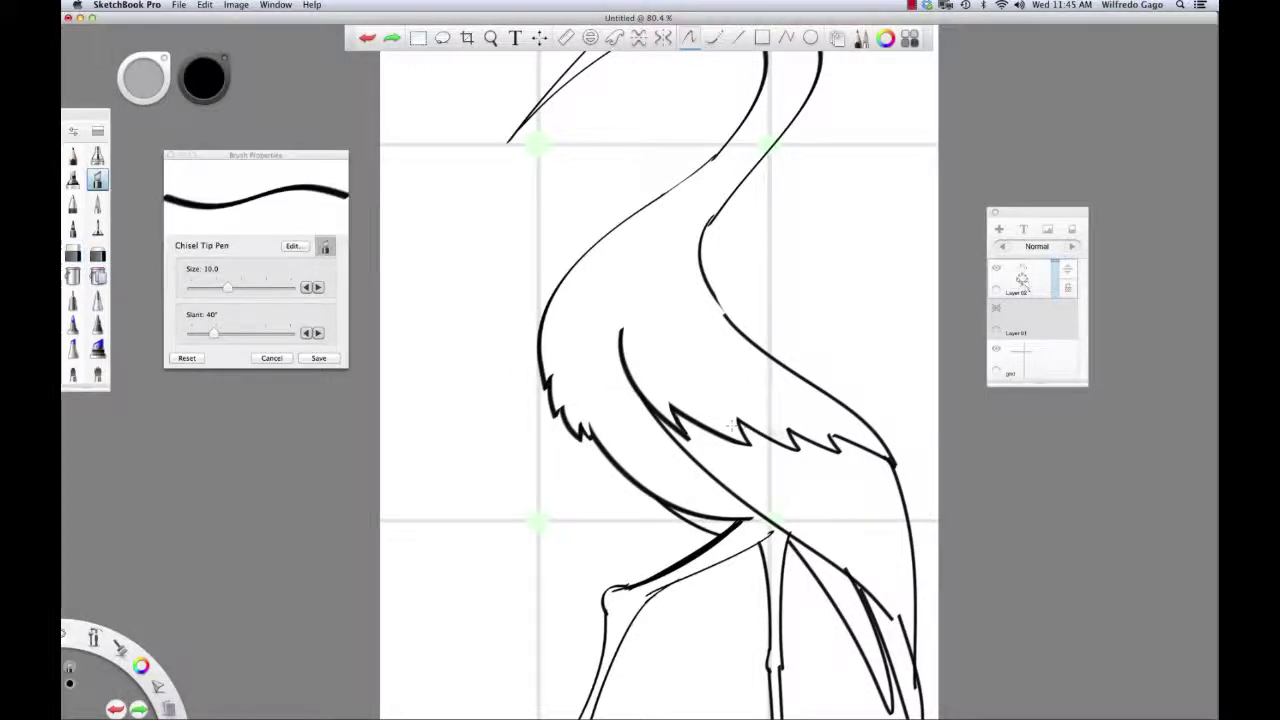
{"action": "key", "text": "bracketleft"}
{"action": "key", "text": "bracketleft"}
{"action": "key", "text": "bracketleft"}
{"action": "key", "text": "bracketleft"}
{"action": "key", "text": "bracketleft"}
{"action": "key", "text": "bracketleft"}
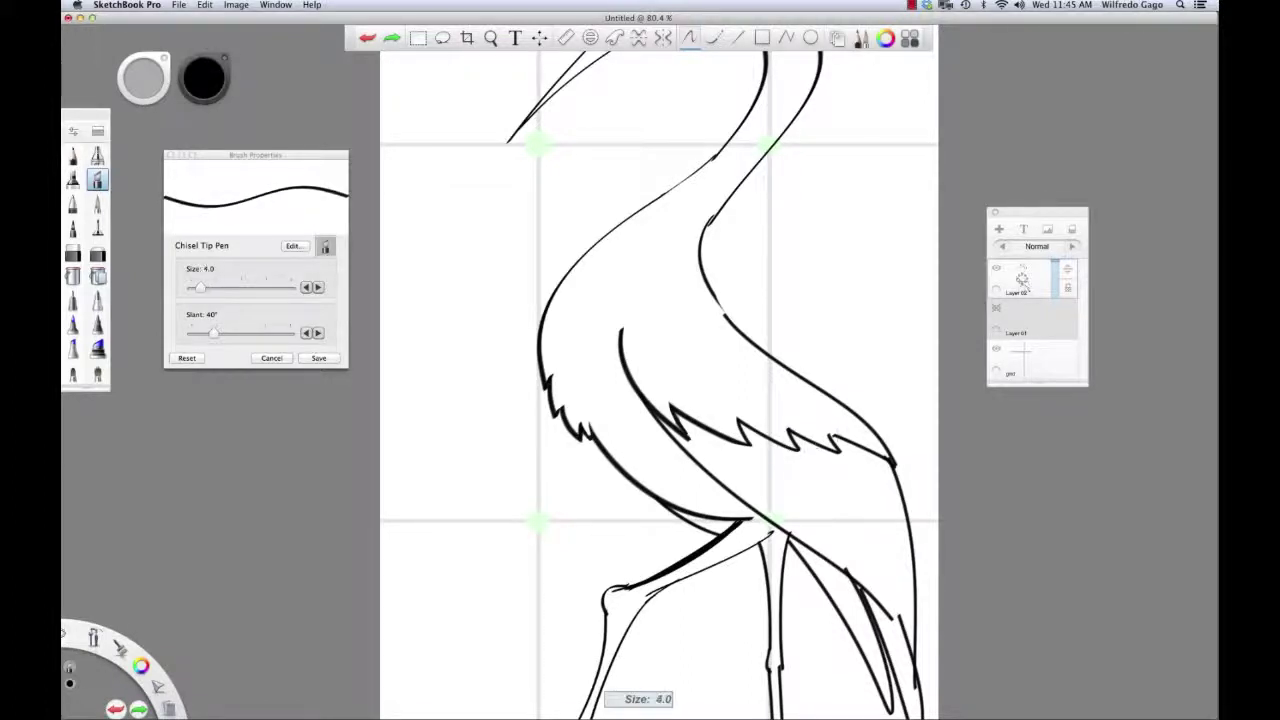
{"action": "left_click_drag", "start_coordinate": [833, 435], "coordinate": [848, 439]}
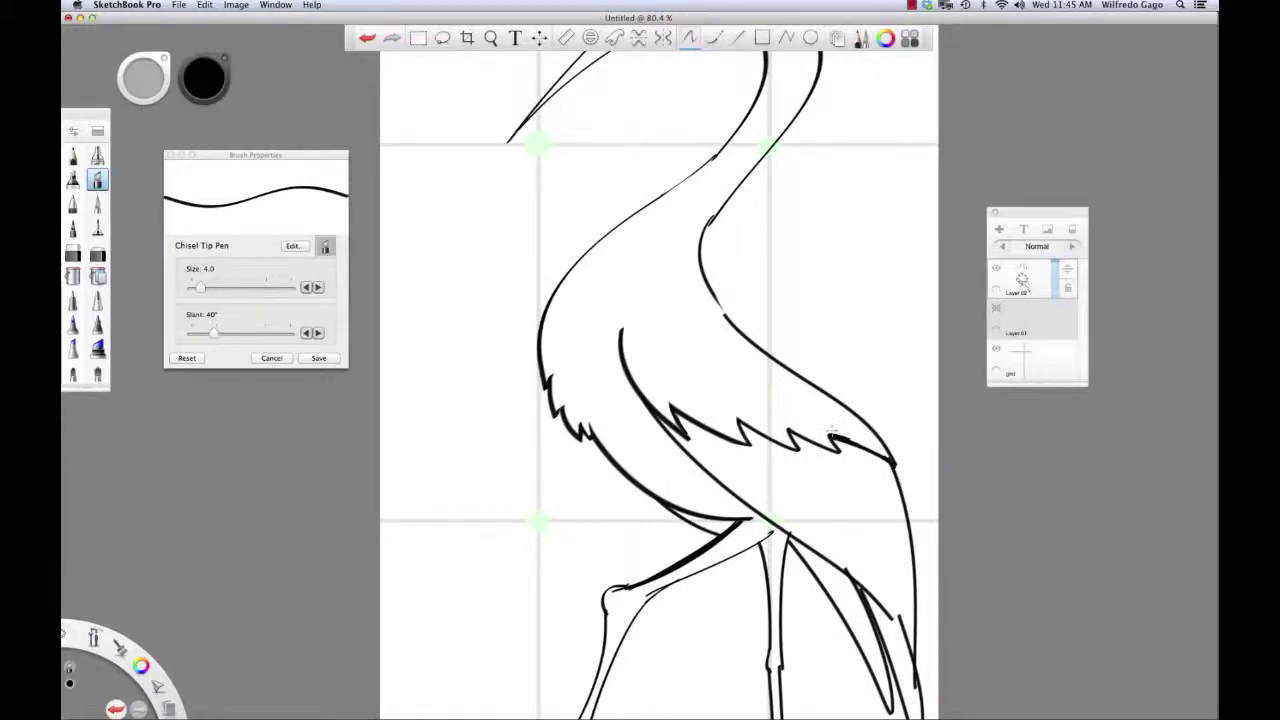
- Erase the stray line along the underside of the tail and the overshooting stroke end at the tail's rear with the Hard Eraser at size 4.9
{"action": "key", "text": "e"}
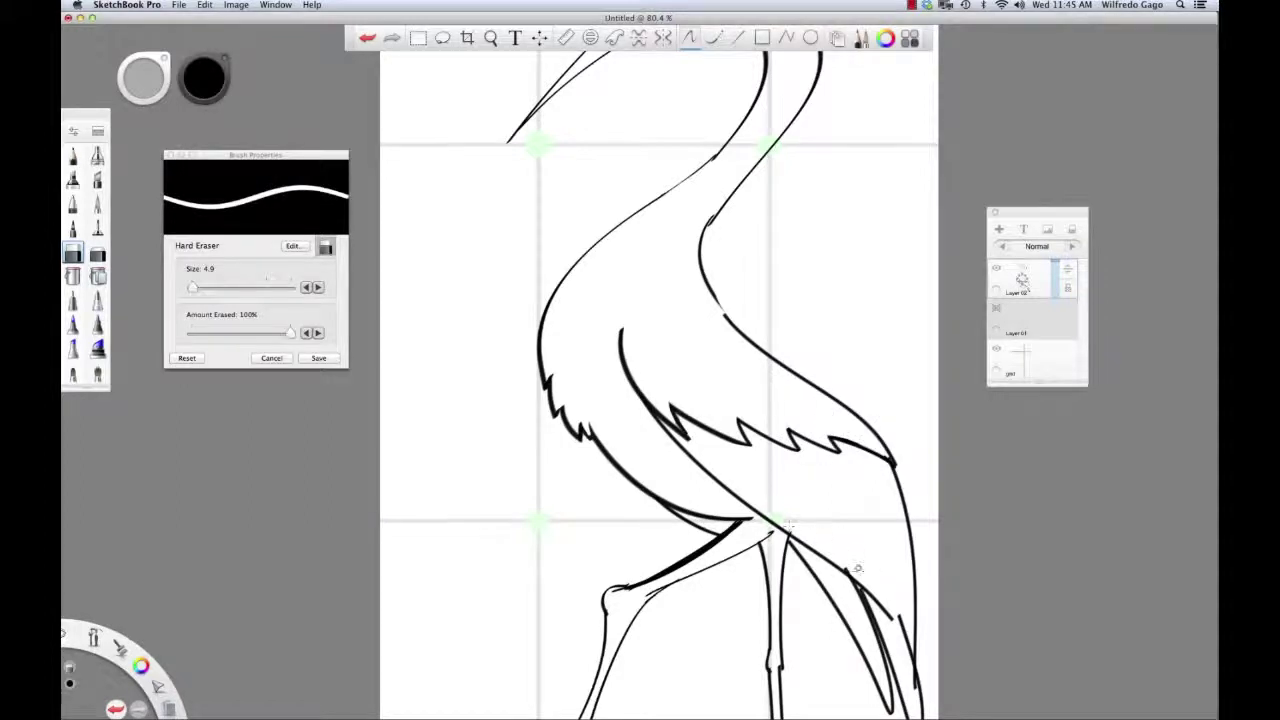
{"action": "mouse_move", "coordinate": [846, 568]}
{"action": "left_mouse_down"}
{"action": "mouse_move", "coordinate": [853, 577]}
{"action": "mouse_move", "coordinate": [730, 441]}
{"action": "mouse_move", "coordinate": [680, 419]}
{"action": "left_mouse_up"}
{"action": "key", "text": "space"}
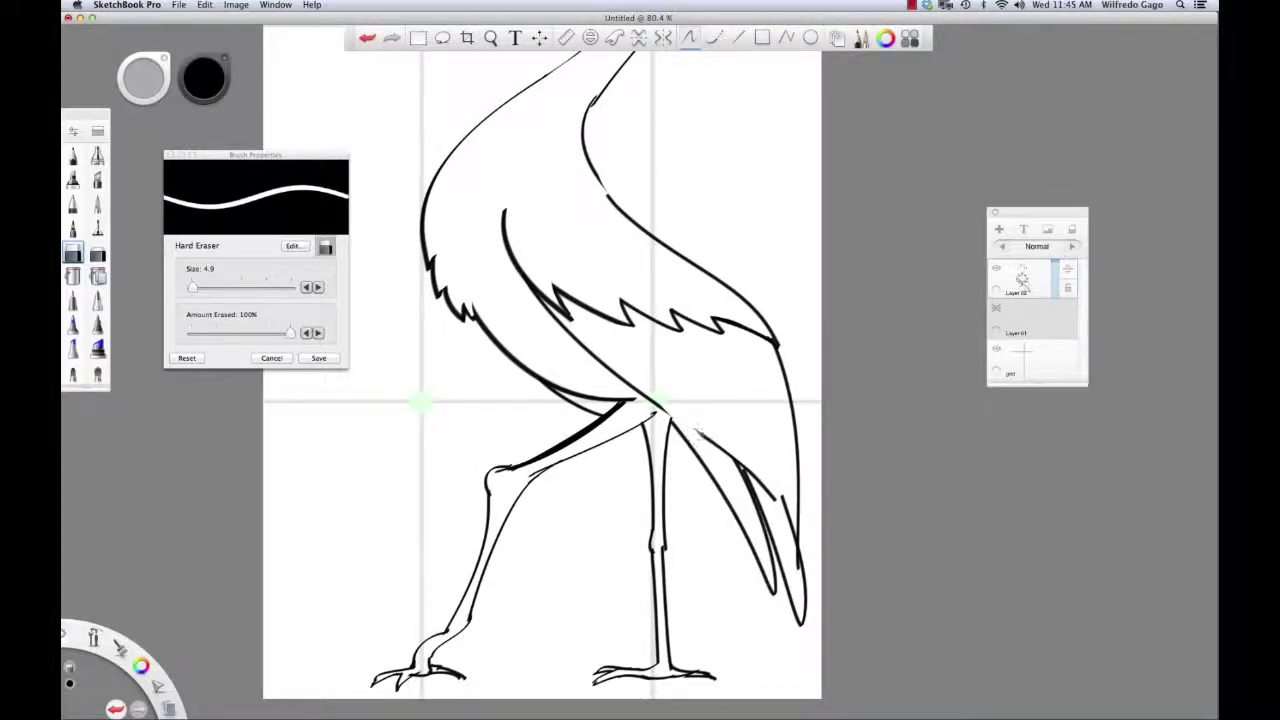
{"action": "left_click_drag", "start_coordinate": [697, 432], "coordinate": [720, 456]}
{"action": "left_click_drag", "start_coordinate": [743, 457], "coordinate": [761, 485]}
{"action": "key", "text": "super+z"}
{"action": "left_click_drag", "start_coordinate": [797, 556], "coordinate": [796, 571]}
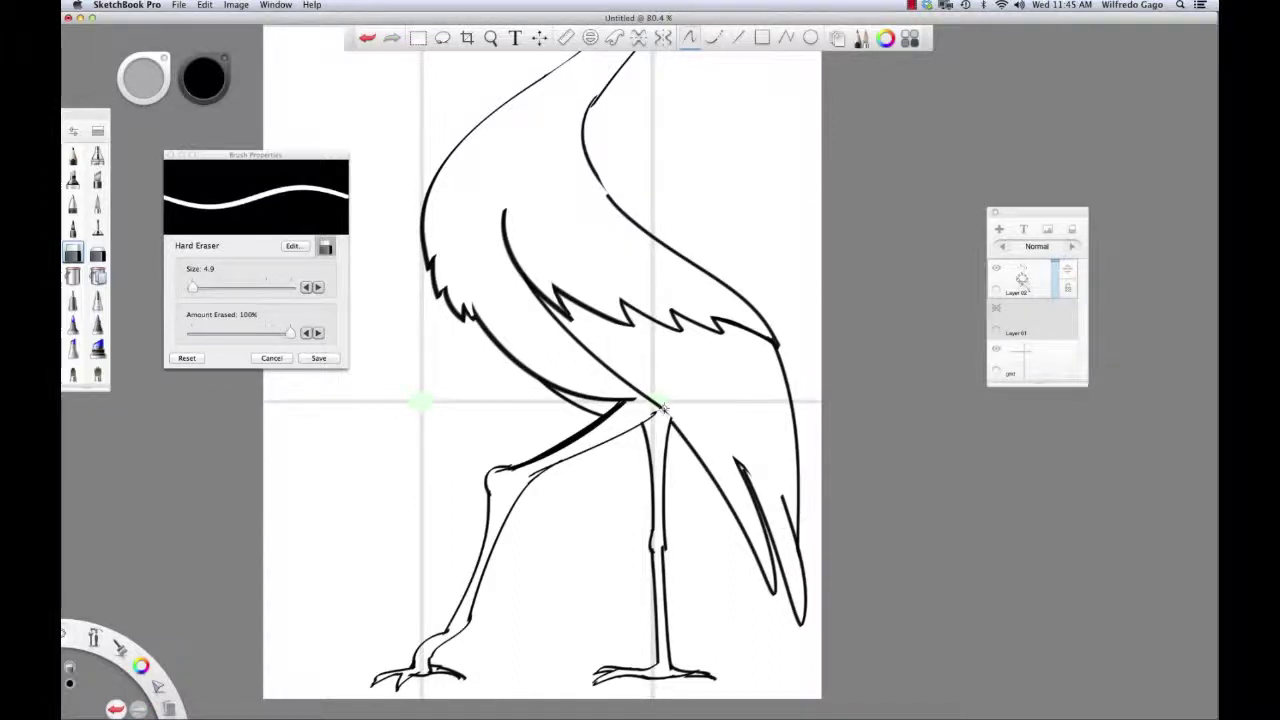
- Return to the Chisel Tip Pen at size 4.0 and close the outline gaps above the straight leg and on the bird's upper back
{"action": "key", "text": "e"}
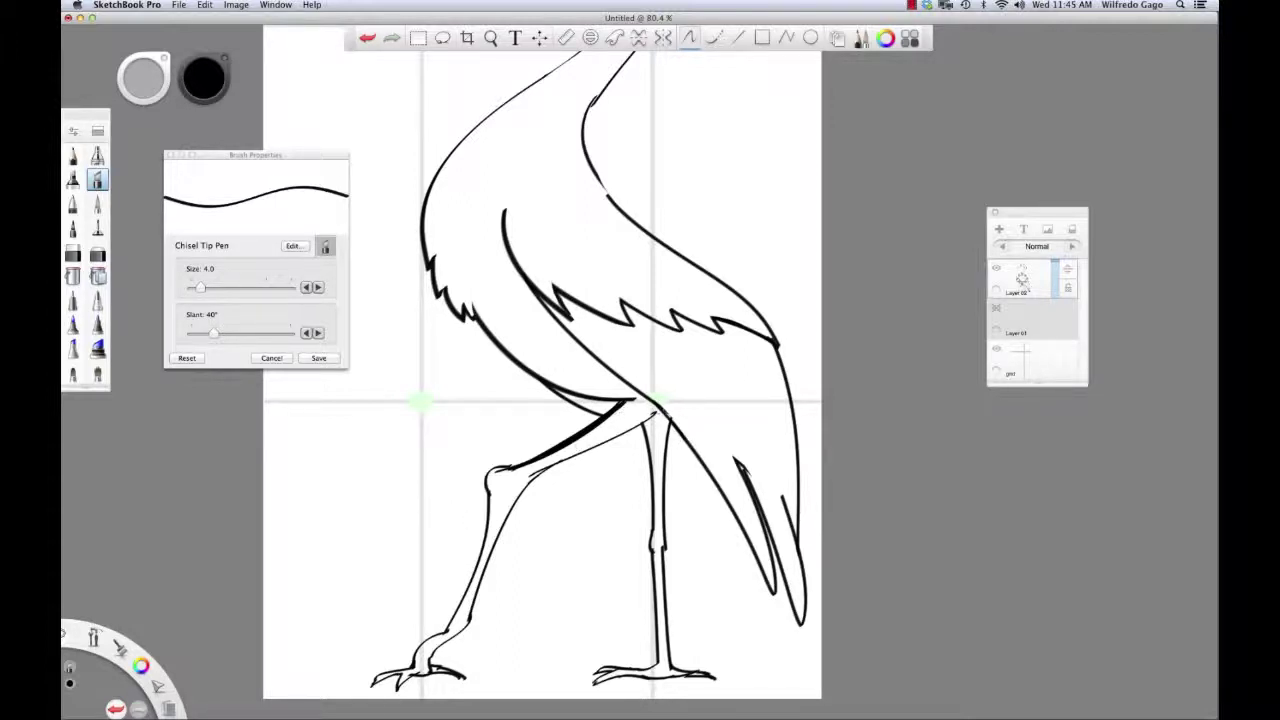
{"action": "key", "text": "space"}
{"action": "left_click_drag", "start_coordinate": [552, 510], "coordinate": [622, 421]}
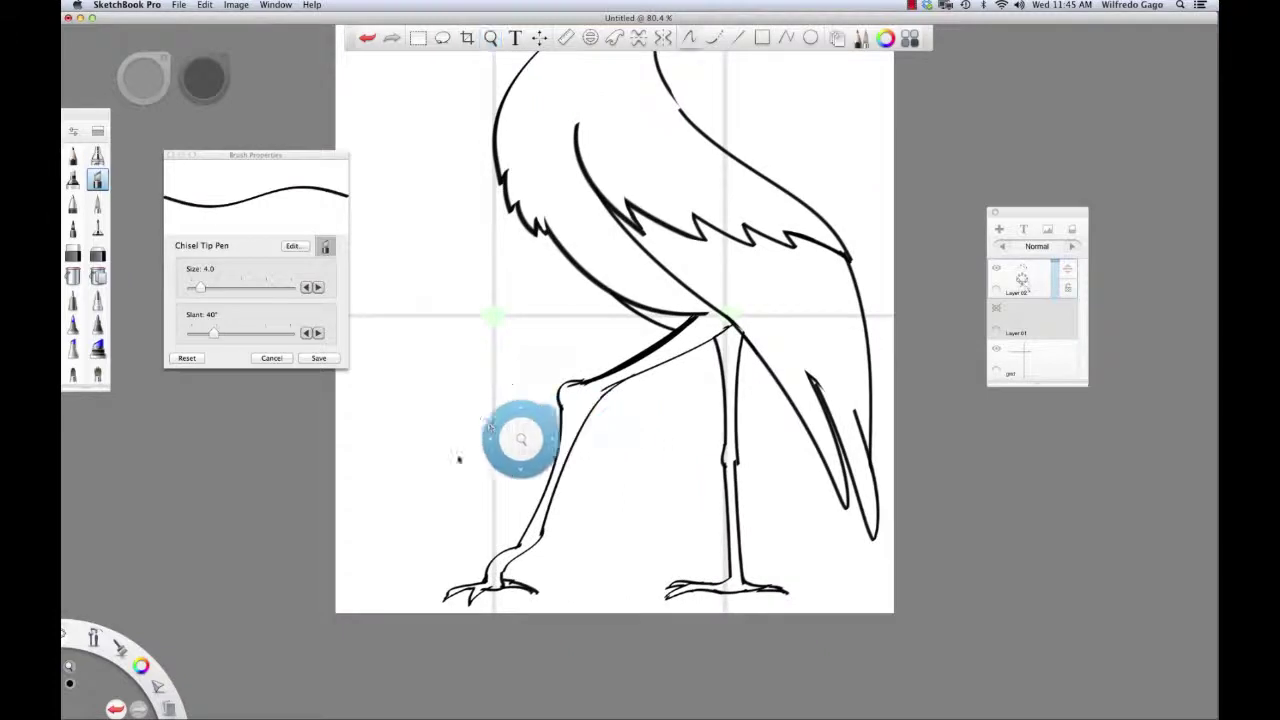
{"action": "key", "text": "space"}
{"action": "left_click_drag", "start_coordinate": [580, 382], "coordinate": [535, 498]}
{"action": "left_click_drag", "start_coordinate": [550, 452], "coordinate": [605, 617]}
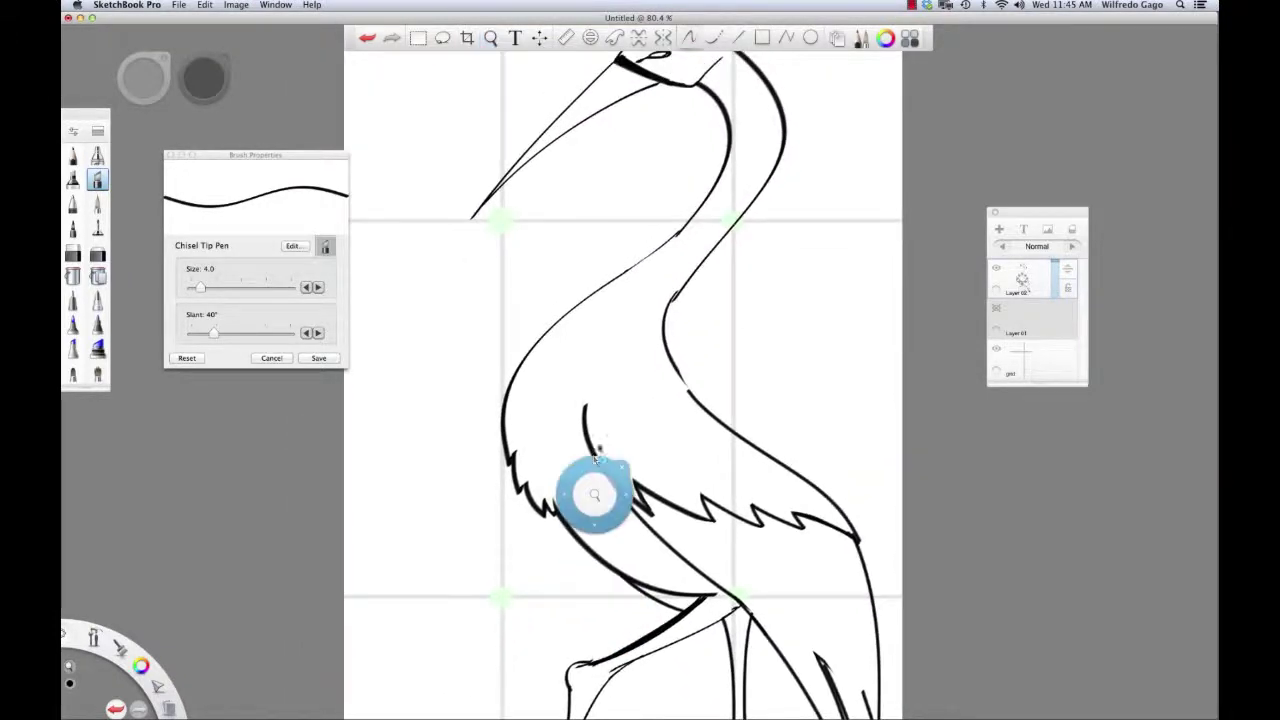
{"action": "left_click_drag", "start_coordinate": [677, 371], "coordinate": [703, 405]}
{"action": "key", "text": "super+z"}
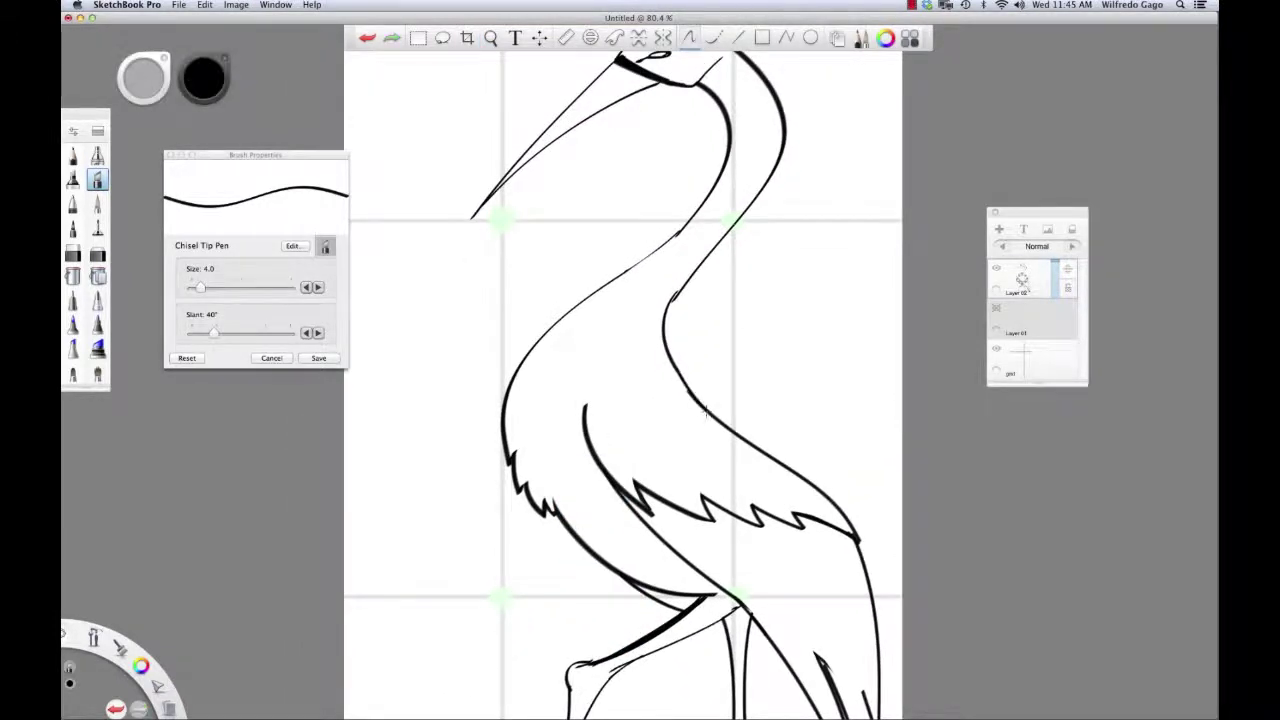
- Ink over the curve at the back of the neck's base, undoing the misplaced strokes
{"action": "key", "text": "space"}
{"action": "left_click_drag", "start_coordinate": [680, 256], "coordinate": [678, 384]}
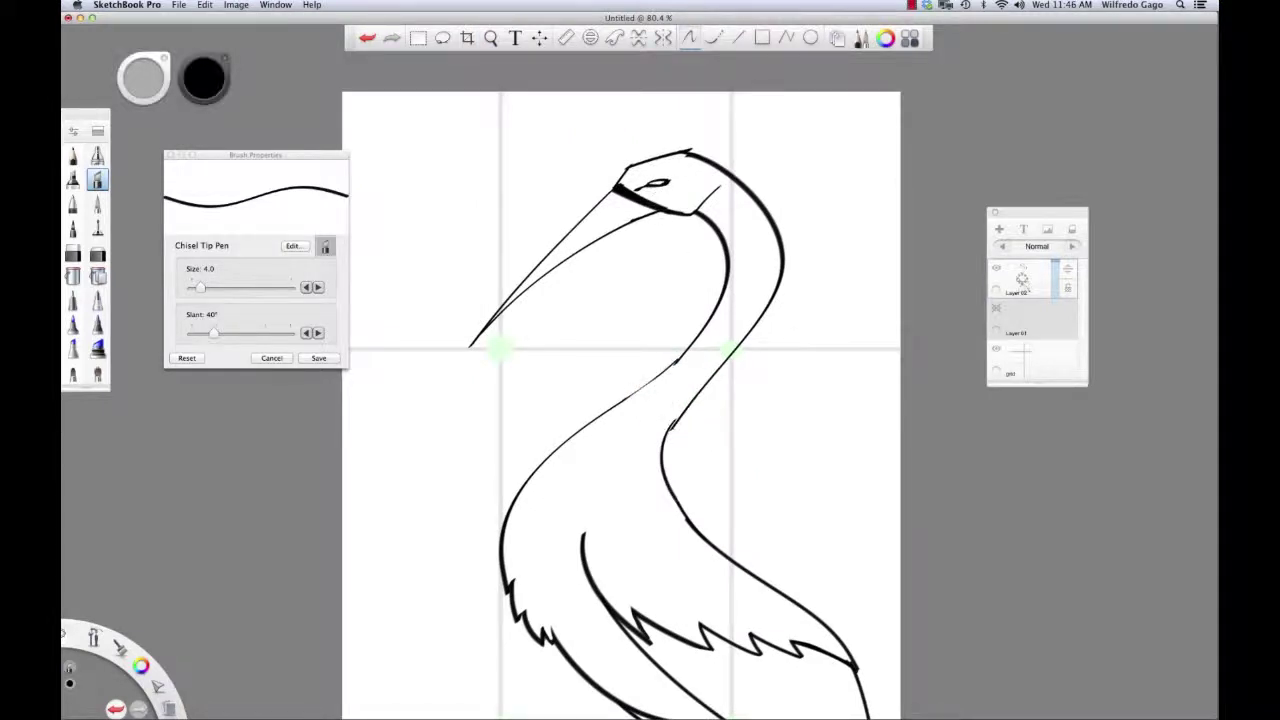
{"action": "left_click_drag", "start_coordinate": [674, 423], "coordinate": [663, 474]}
{"action": "key", "text": "super+z"}
{"action": "key", "text": "super+z"}
- Trim the overlapping stroke ends on the back of the neck's lower curve with the Hard Eraser at size 4.9
{"action": "key", "text": "e"}
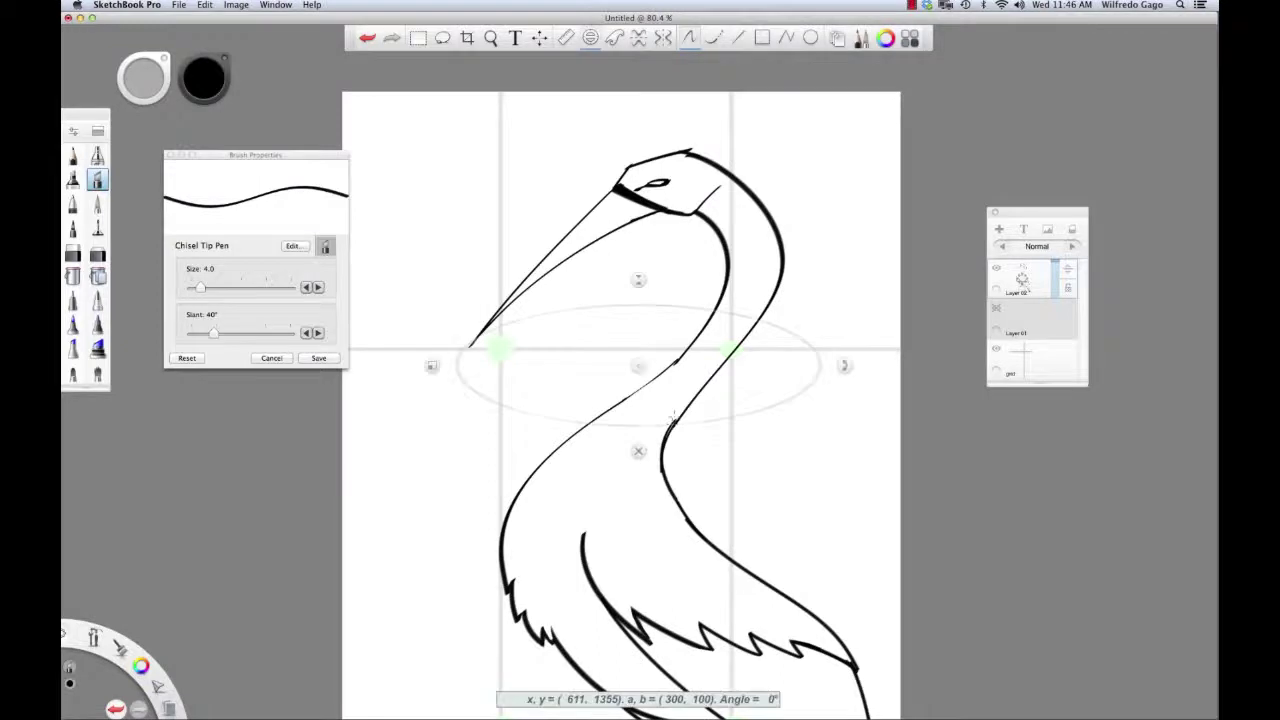
{"action": "key", "text": "e"}
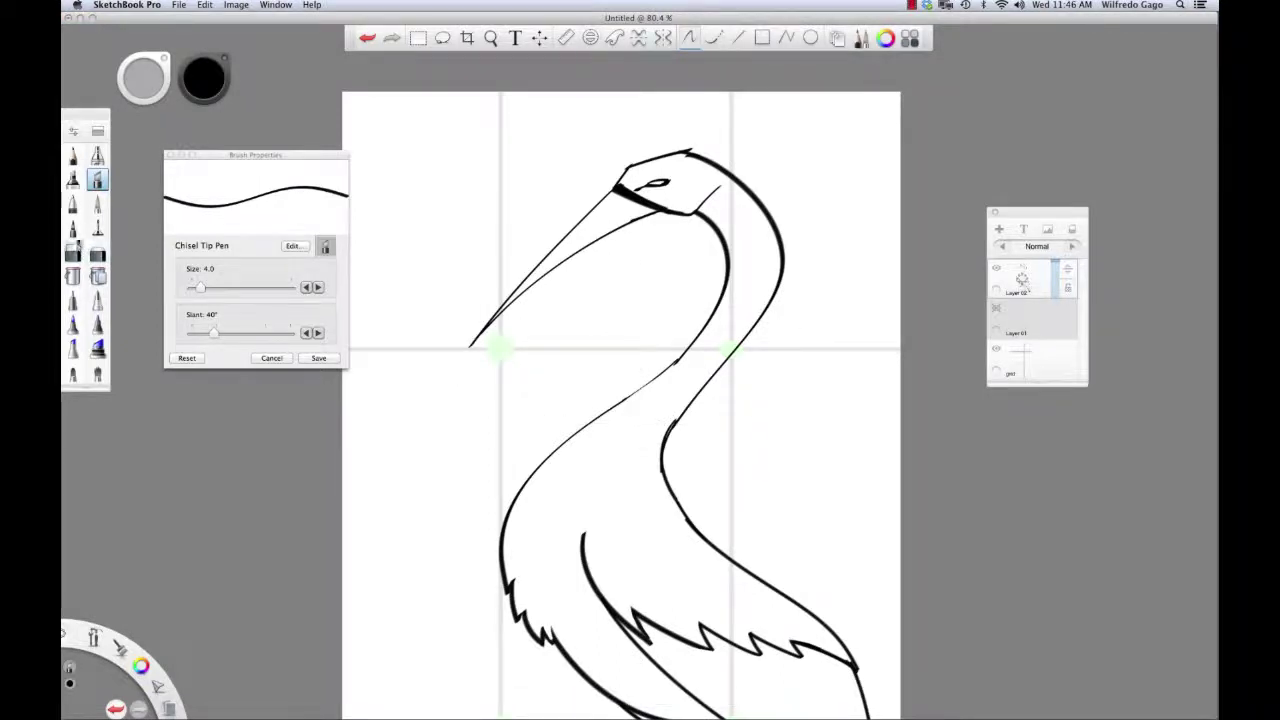
{"action": "left_click", "coordinate": [73, 252]}
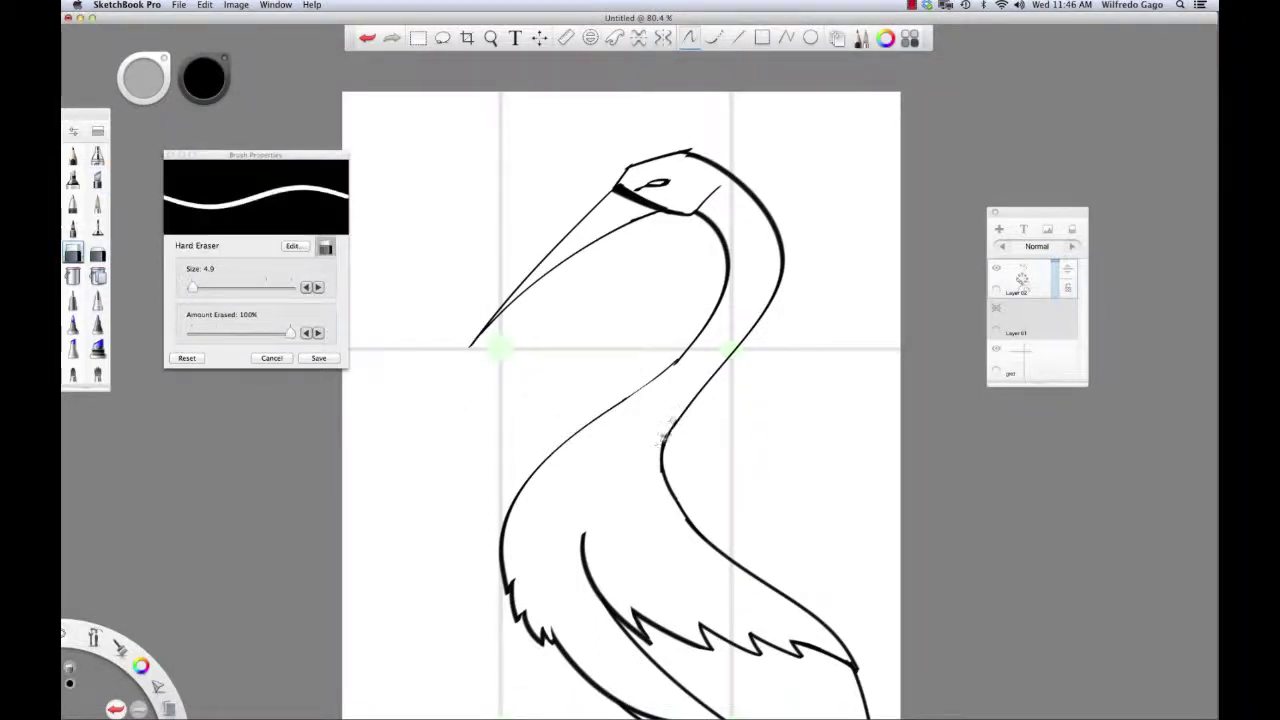
{"action": "left_click_drag", "start_coordinate": [668, 424], "coordinate": [658, 468]}
{"action": "key", "text": "super+z"}
{"action": "left_click_drag", "start_coordinate": [669, 424], "coordinate": [658, 466]}
{"action": "key", "text": "super+shift+z"}
{"action": "key", "text": "e"}
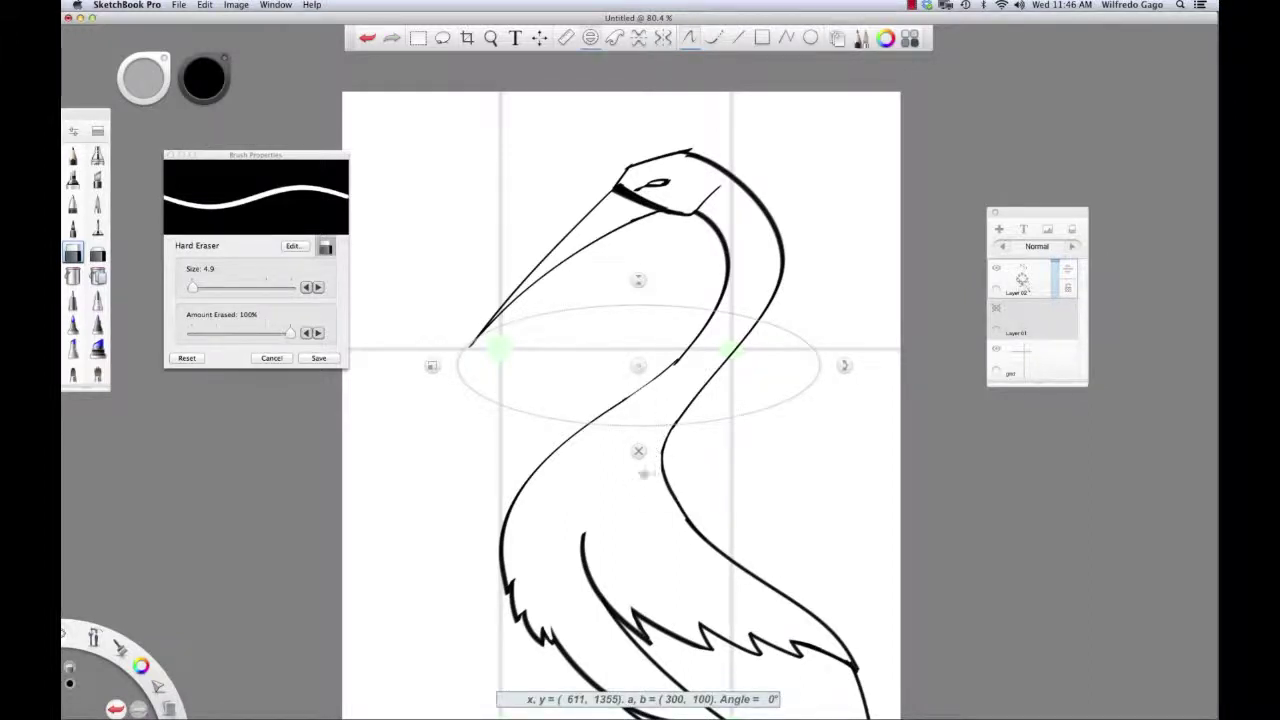
{"action": "left_click", "coordinate": [638, 451]}
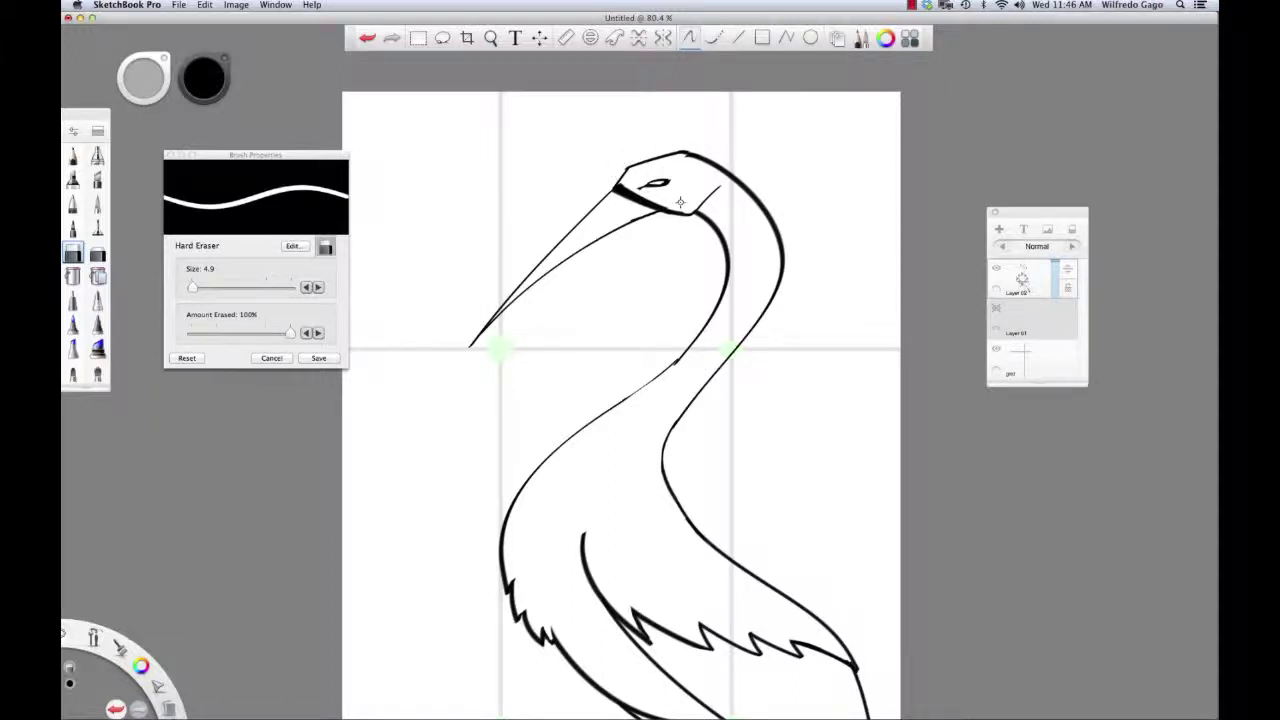
- Clean up the ink around the bird's eye, lower head and beak base with the Hard Eraser
{"action": "left_click_drag", "start_coordinate": [632, 187], "coordinate": [692, 198]}
{"action": "key", "text": "space"}
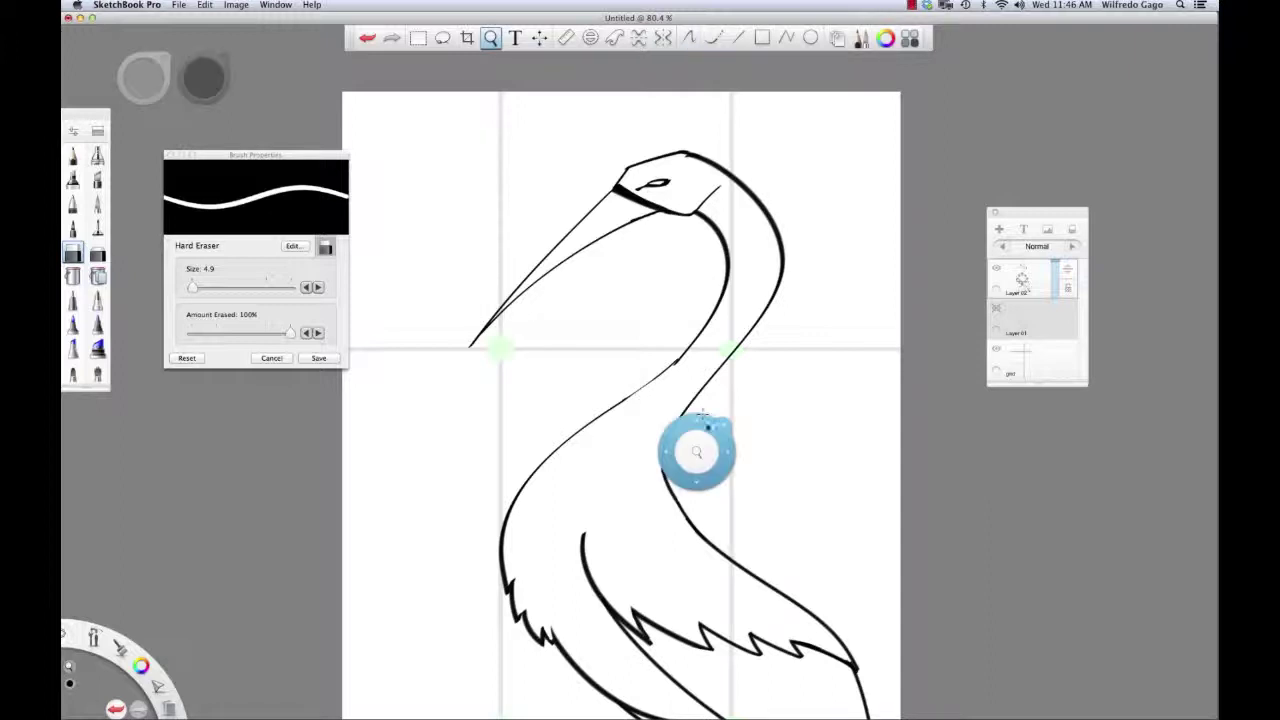
{"action": "left_click_drag", "start_coordinate": [708, 428], "coordinate": [678, 334]}
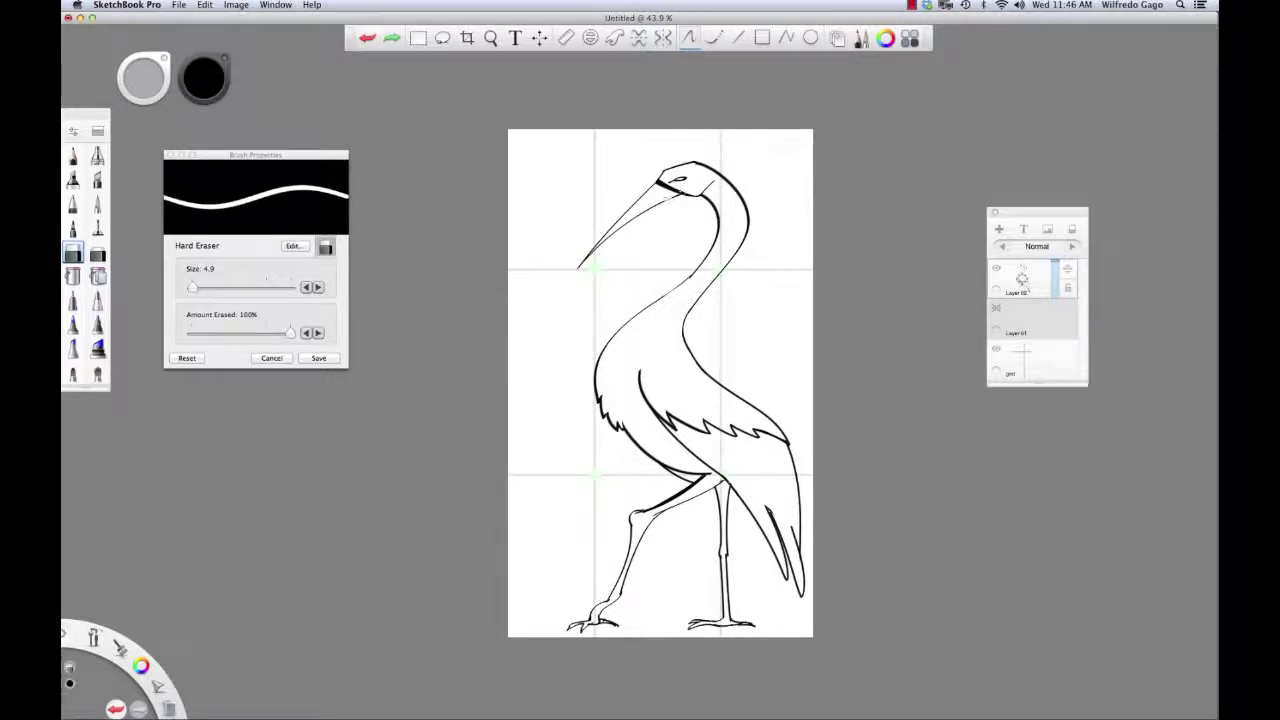
{"action": "key", "text": "super+z"}
{"action": "left_click_drag", "start_coordinate": [668, 197], "coordinate": [682, 189]}
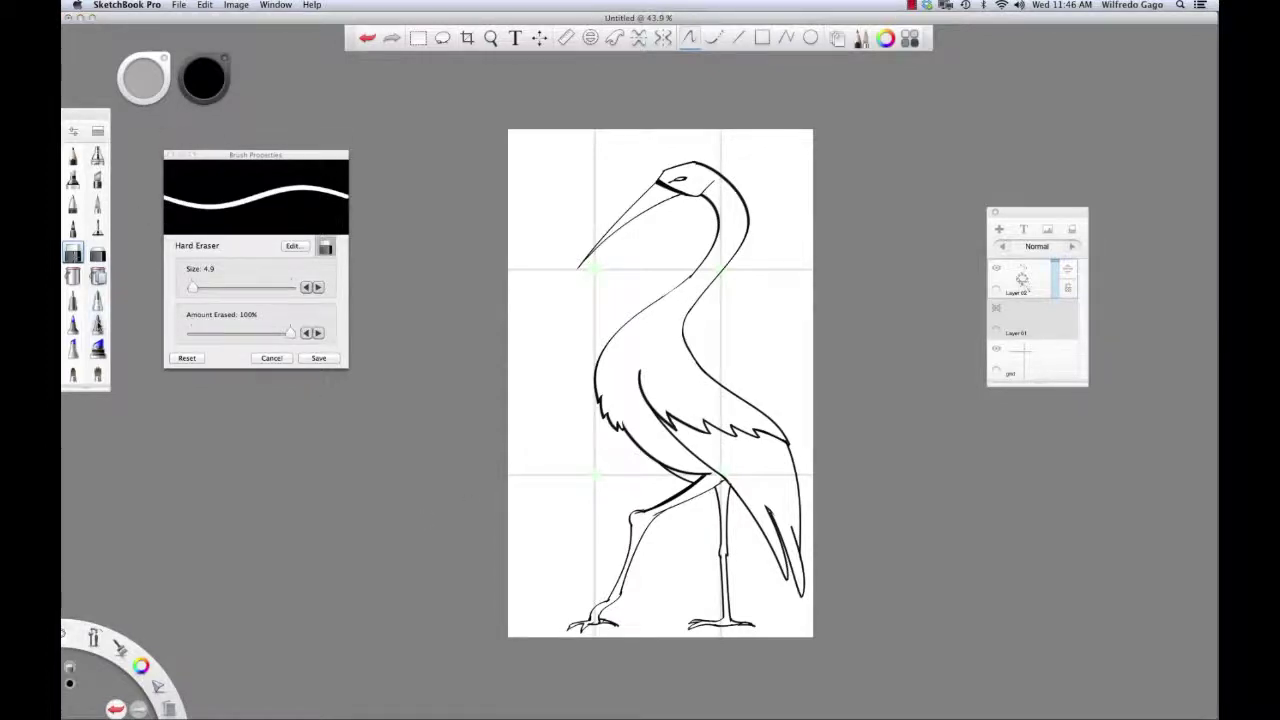
- Switch to Flood Fill and open the color picker, placing it clear of the canvas
{"action": "left_click", "coordinate": [74, 277]}
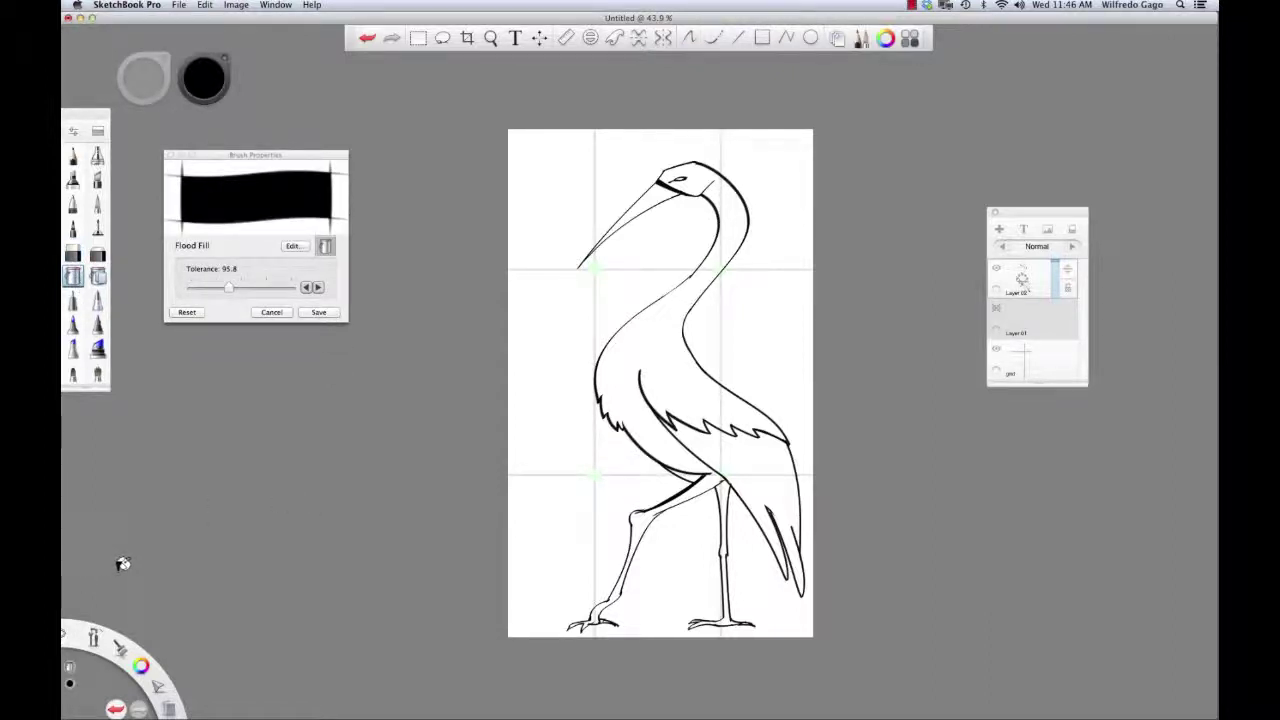
{"action": "left_click", "coordinate": [885, 39]}
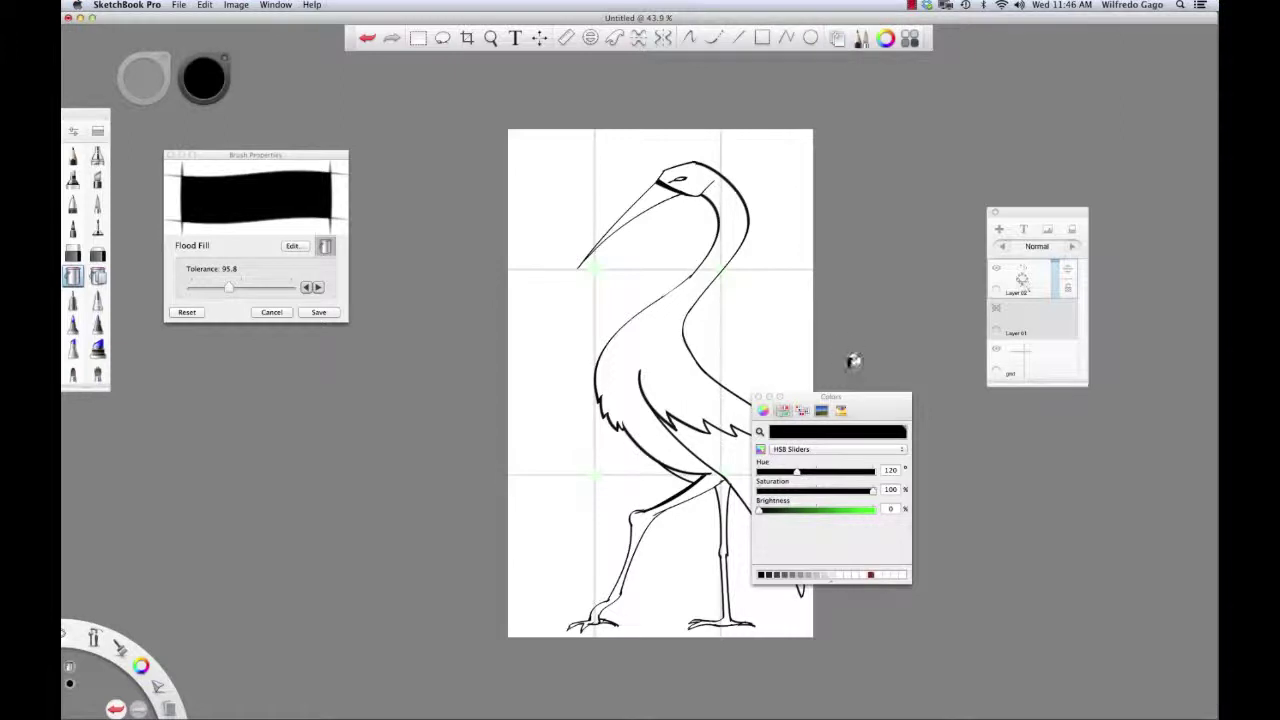
{"action": "left_click_drag", "start_coordinate": [853, 397], "coordinate": [1072, 435]}
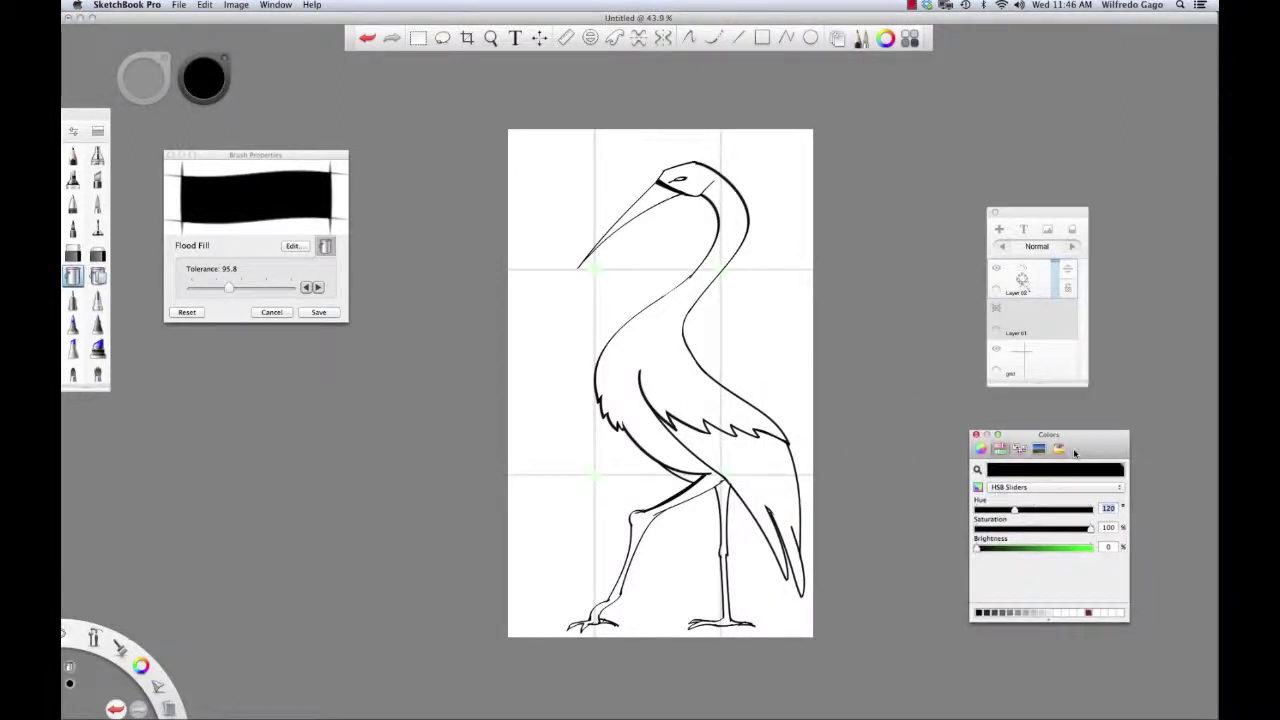
- Look through the color picker's wheel, spectrum and gray scale modes, returning to the HSB Sliders
{"action": "left_click", "coordinate": [1016, 488]}
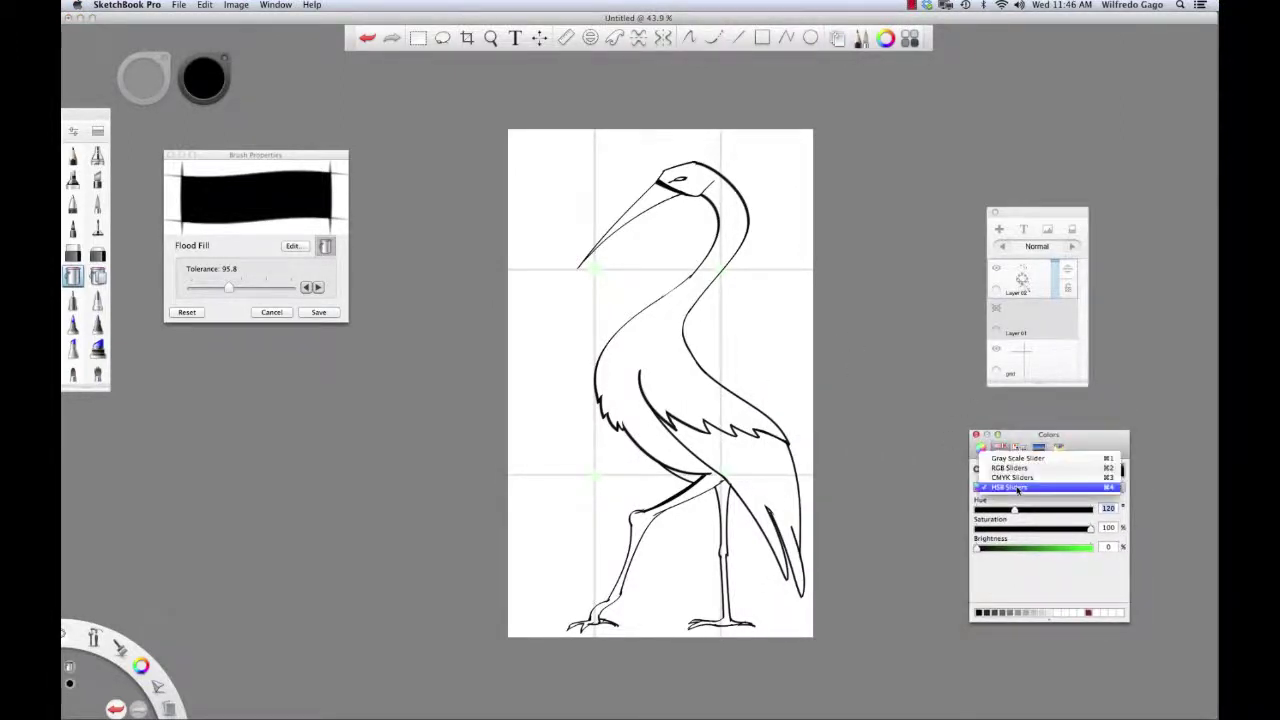
{"action": "left_click", "coordinate": [1018, 489]}
{"action": "left_click", "coordinate": [981, 449]}
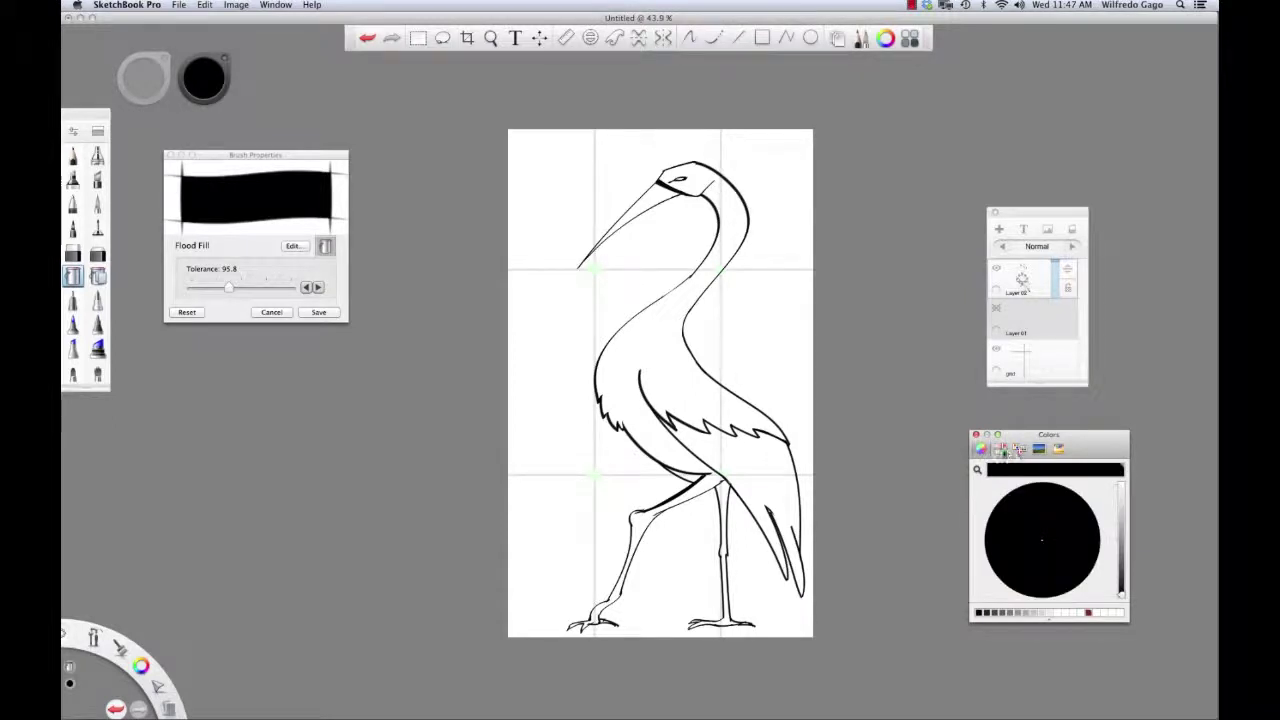
{"action": "left_click", "coordinate": [1039, 449]}
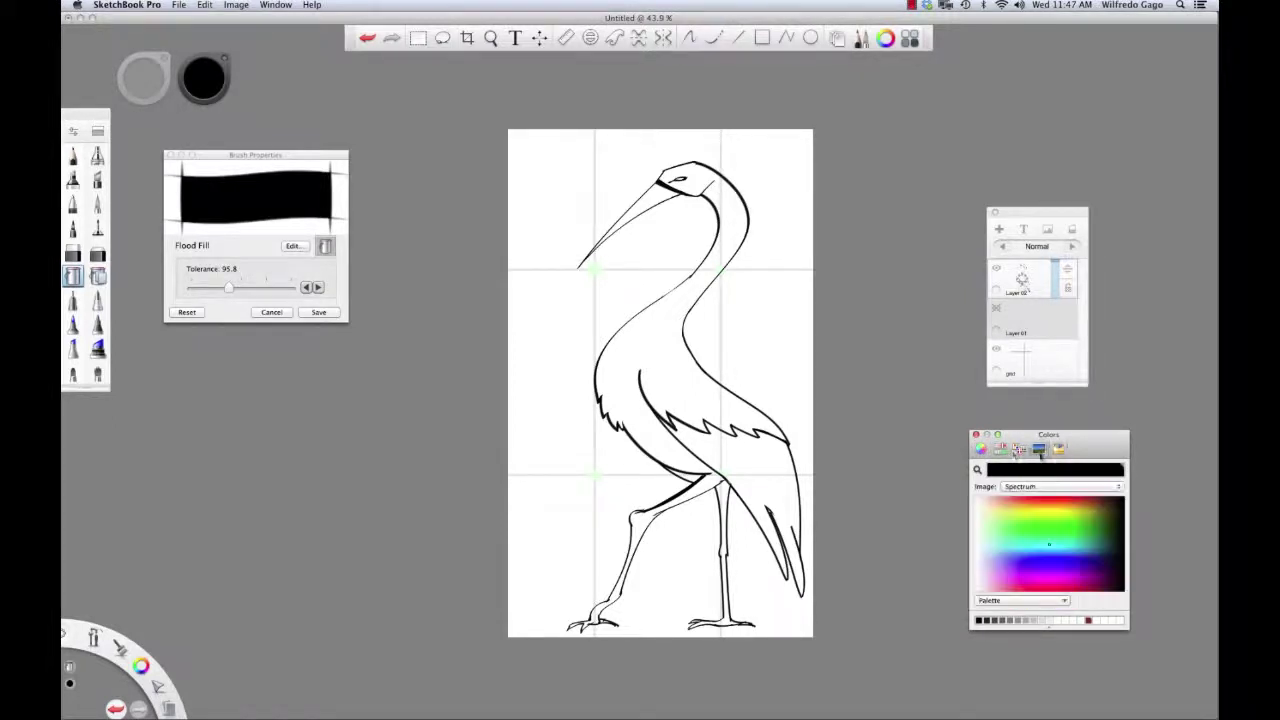
{"action": "left_click", "coordinate": [1000, 449]}
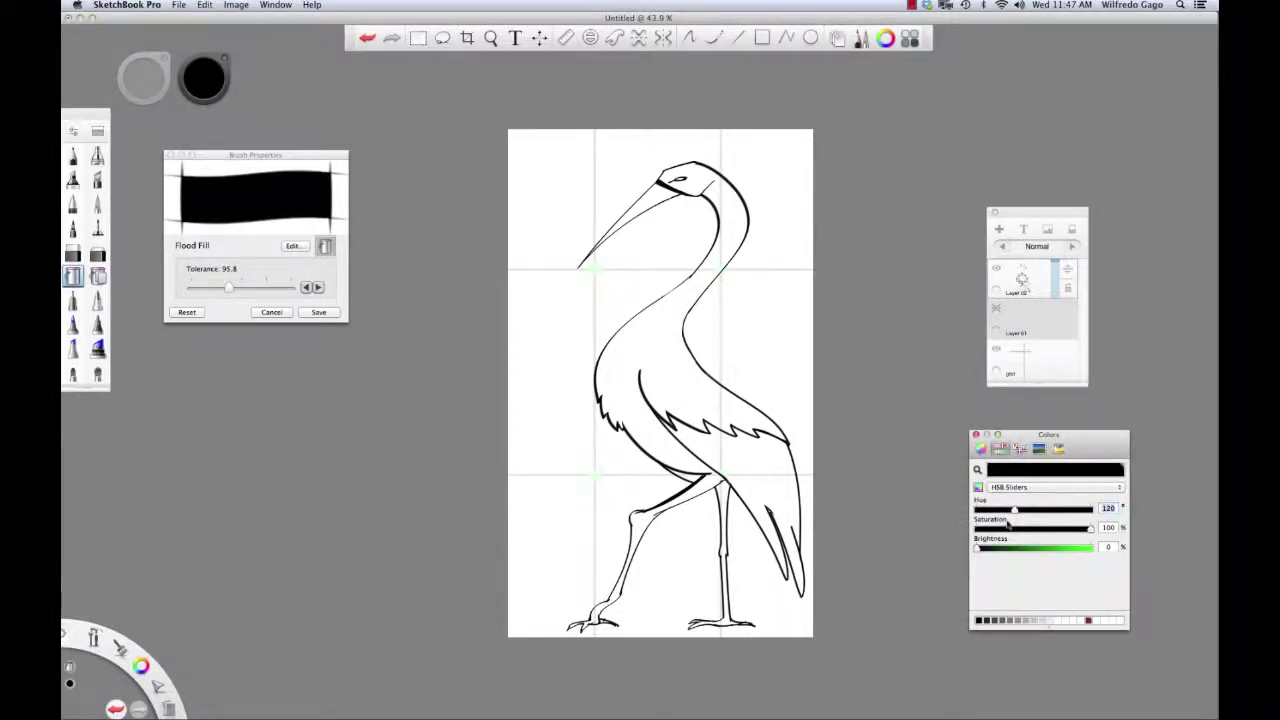
{"action": "left_click", "coordinate": [1027, 487]}
{"action": "left_click", "coordinate": [1015, 455]}
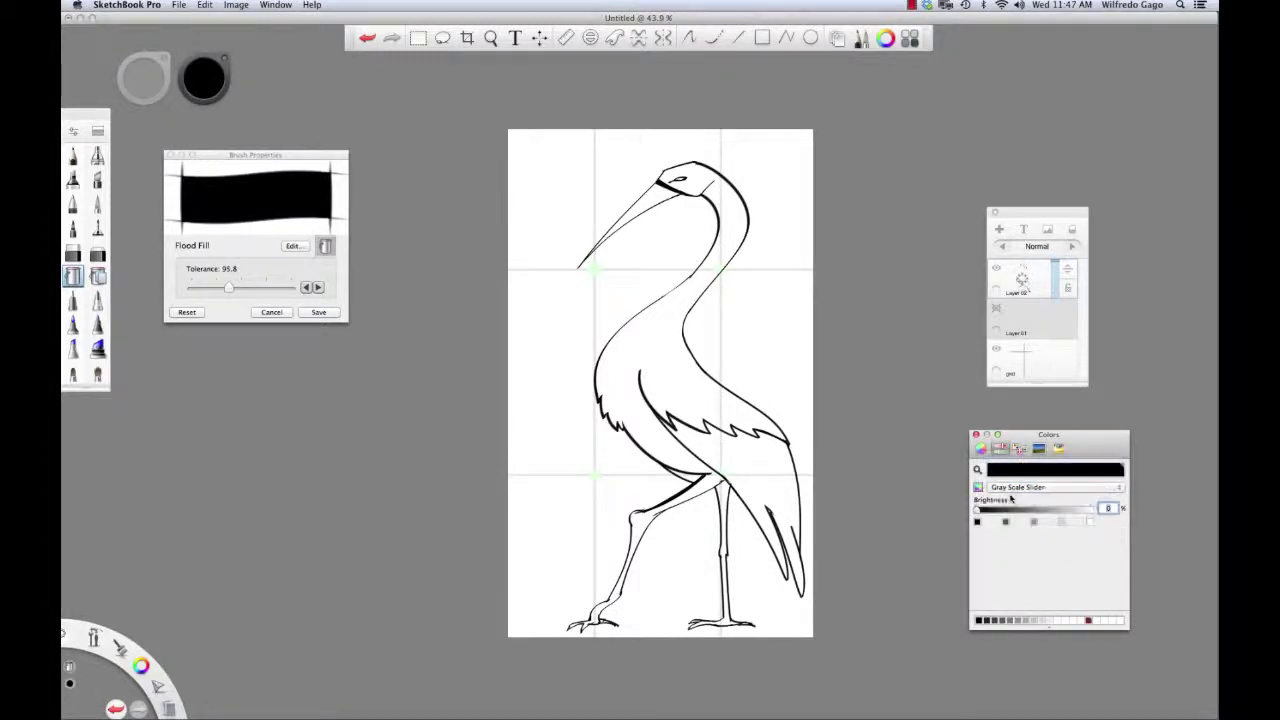
{"action": "left_click", "coordinate": [1018, 487]}
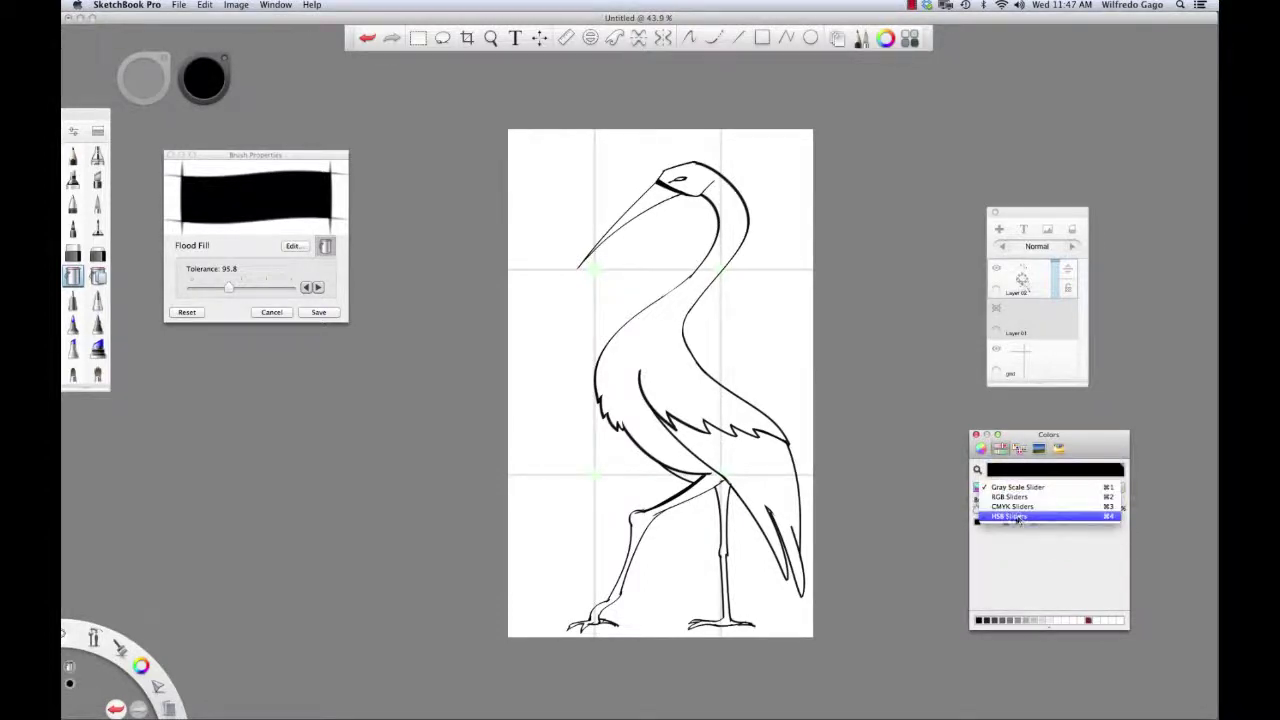
{"action": "left_click", "coordinate": [1010, 516]}
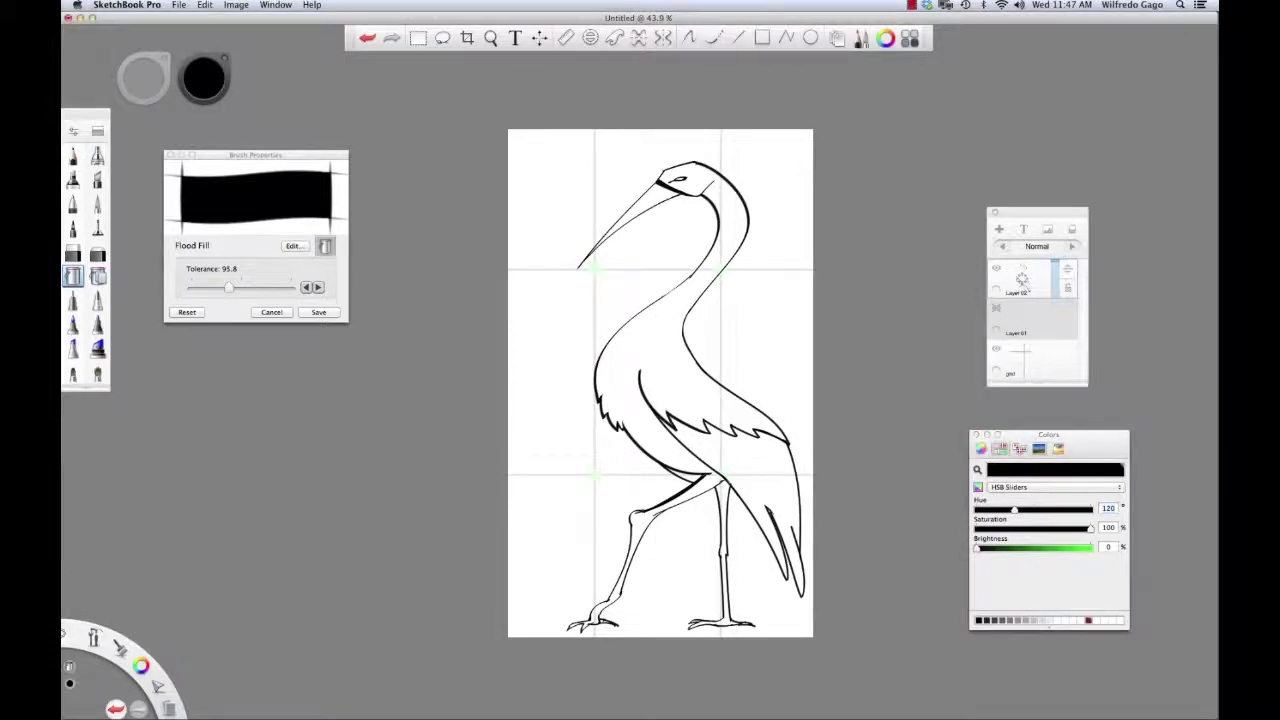
- Fill the lower wing and tail with black, and touch up the line at the top of the bent leg with the Chisel Tip Pen
{"action": "left_click", "coordinate": [748, 452]}
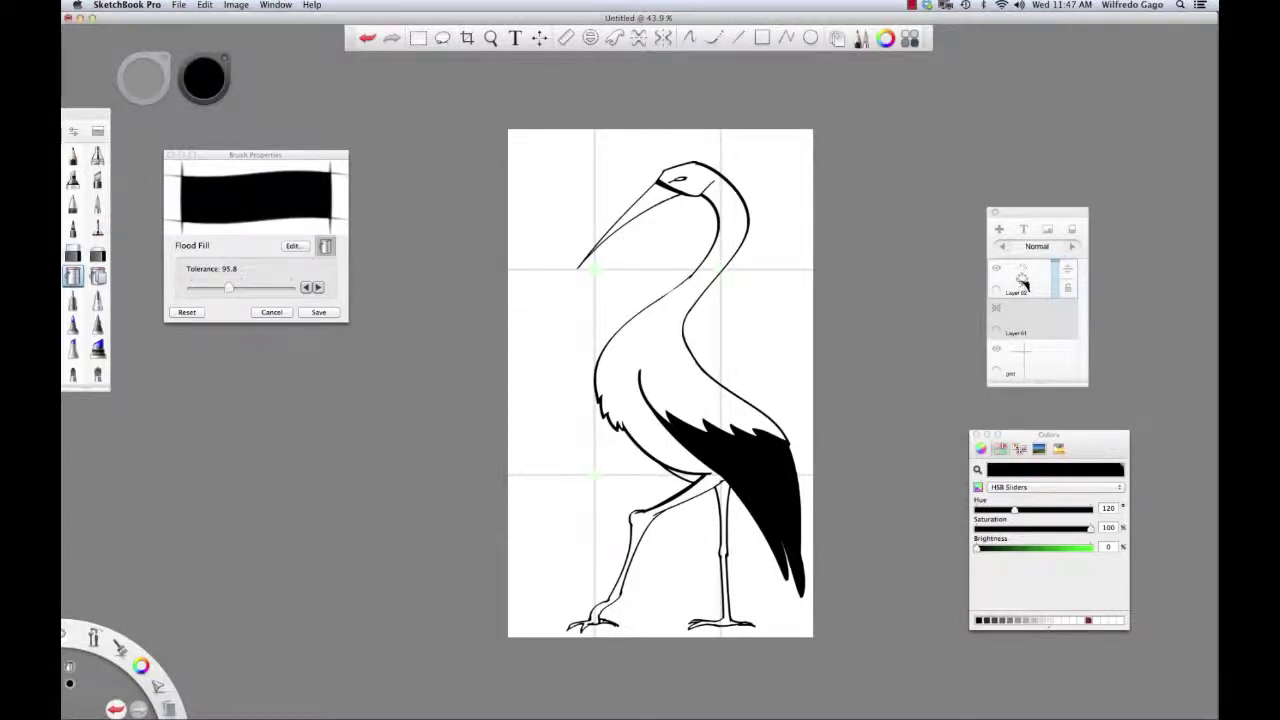
{"action": "left_click", "coordinate": [97, 180]}
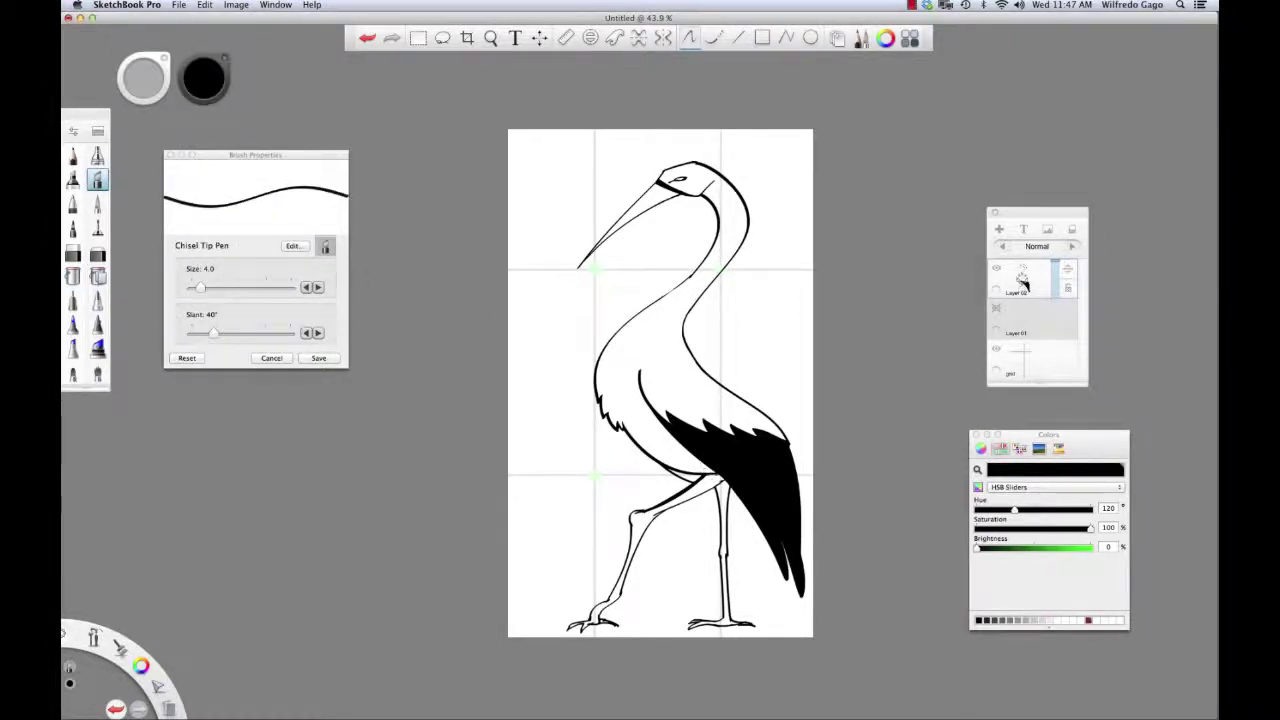
{"action": "key", "text": "super+z"}
{"action": "left_click_drag", "start_coordinate": [708, 472], "coordinate": [717, 478]}
{"action": "key", "text": "super+z"}
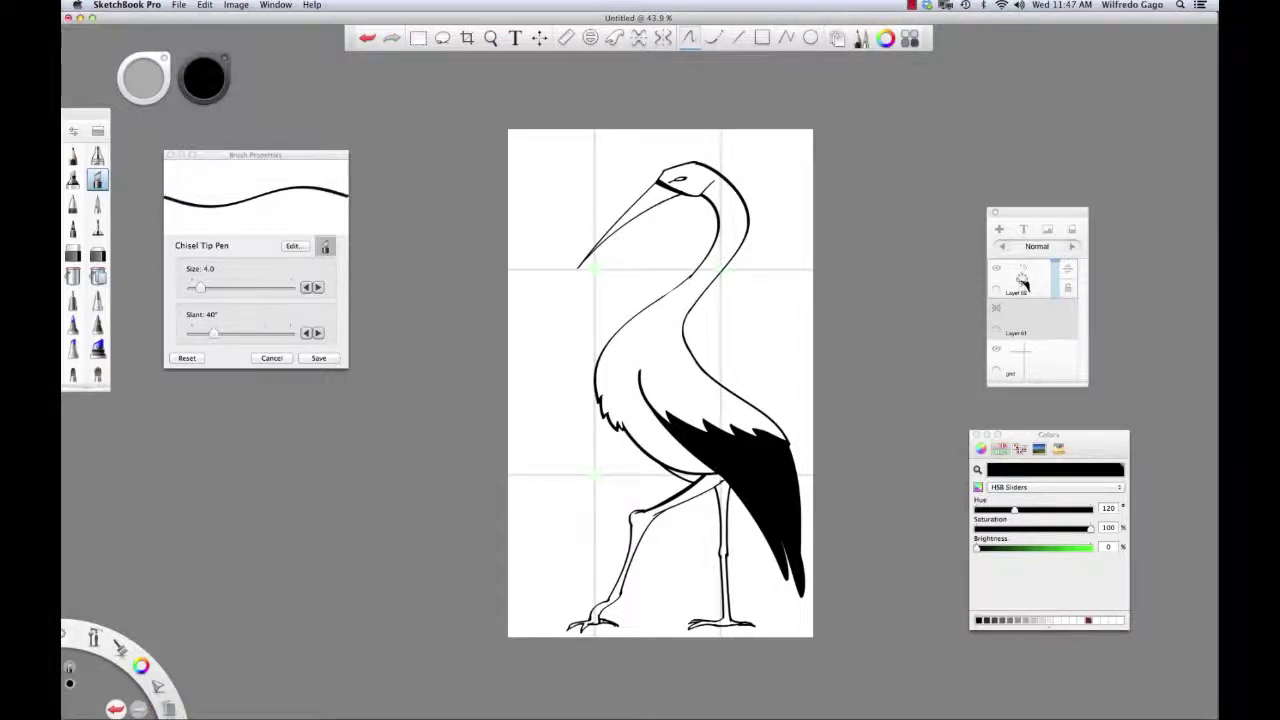
- Flood-fill the bird's beak with orange set to hue 35, saturation 100% and brightness 78%
{"action": "left_click", "coordinate": [74, 277]}
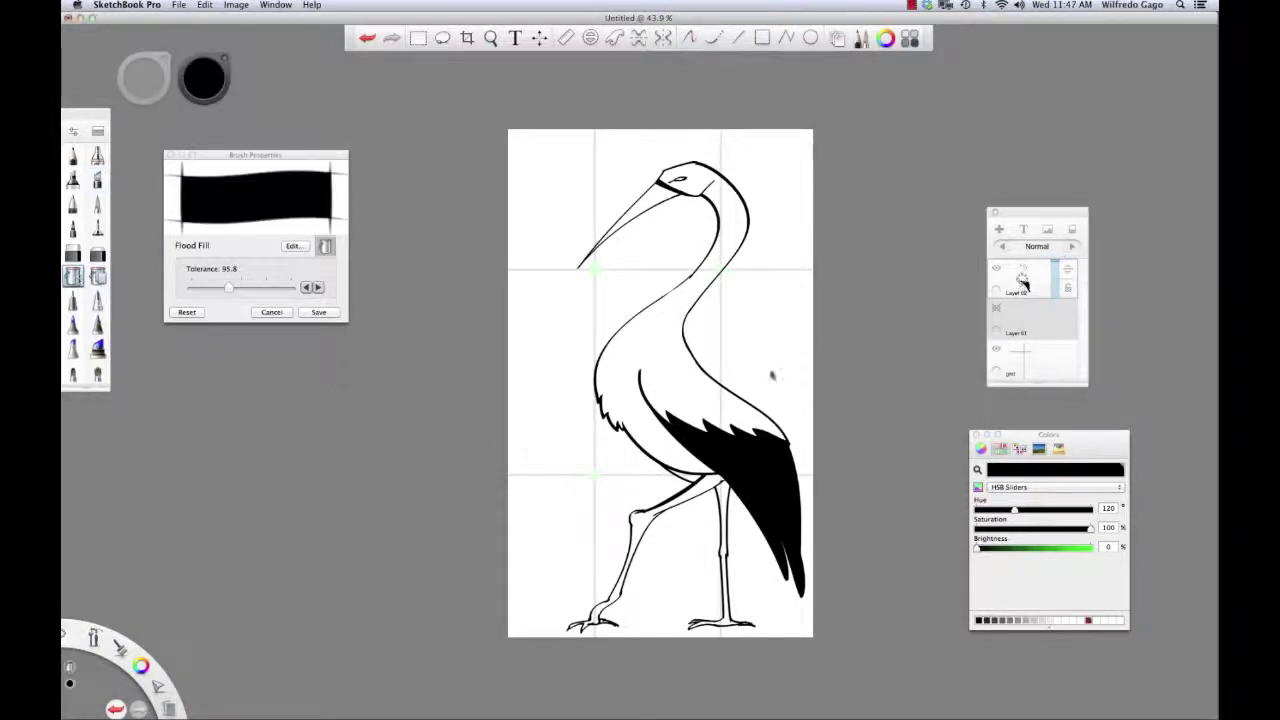
{"action": "left_click_drag", "start_coordinate": [1093, 442], "coordinate": [1088, 438]}
{"action": "left_click_drag", "start_coordinate": [997, 546], "coordinate": [1029, 545]}
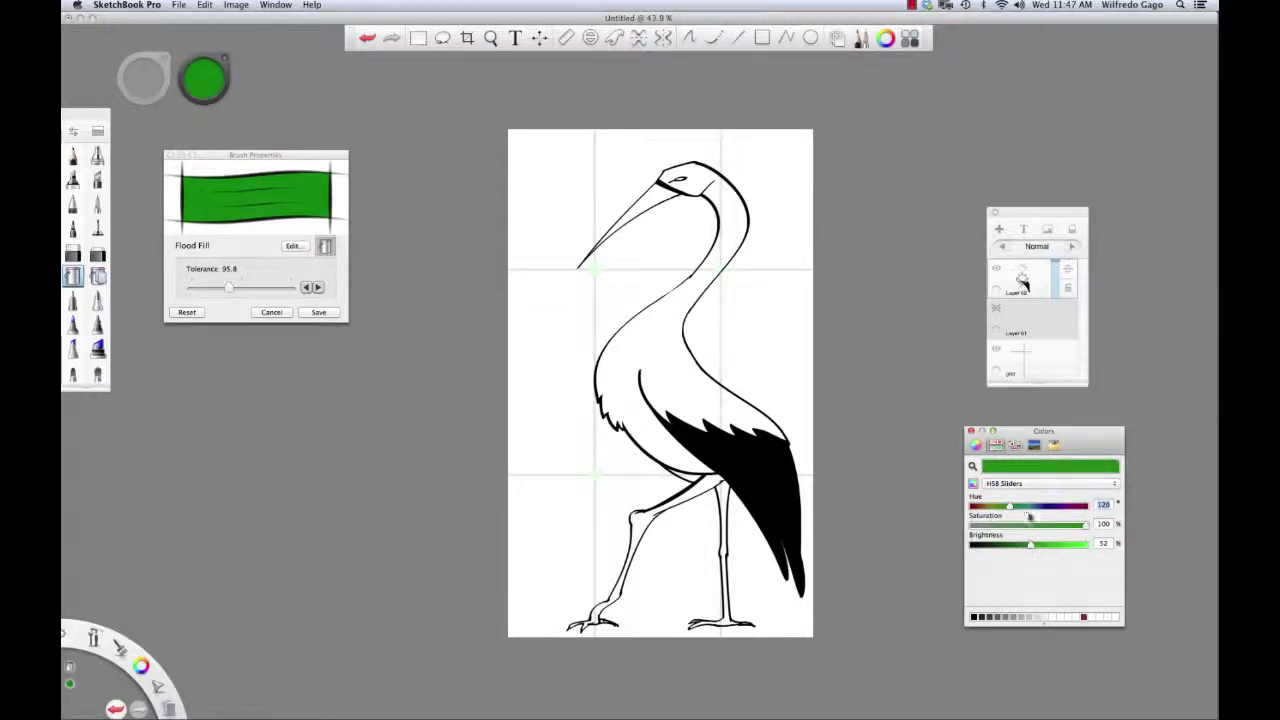
{"action": "left_click_drag", "start_coordinate": [1009, 505], "coordinate": [985, 505]}
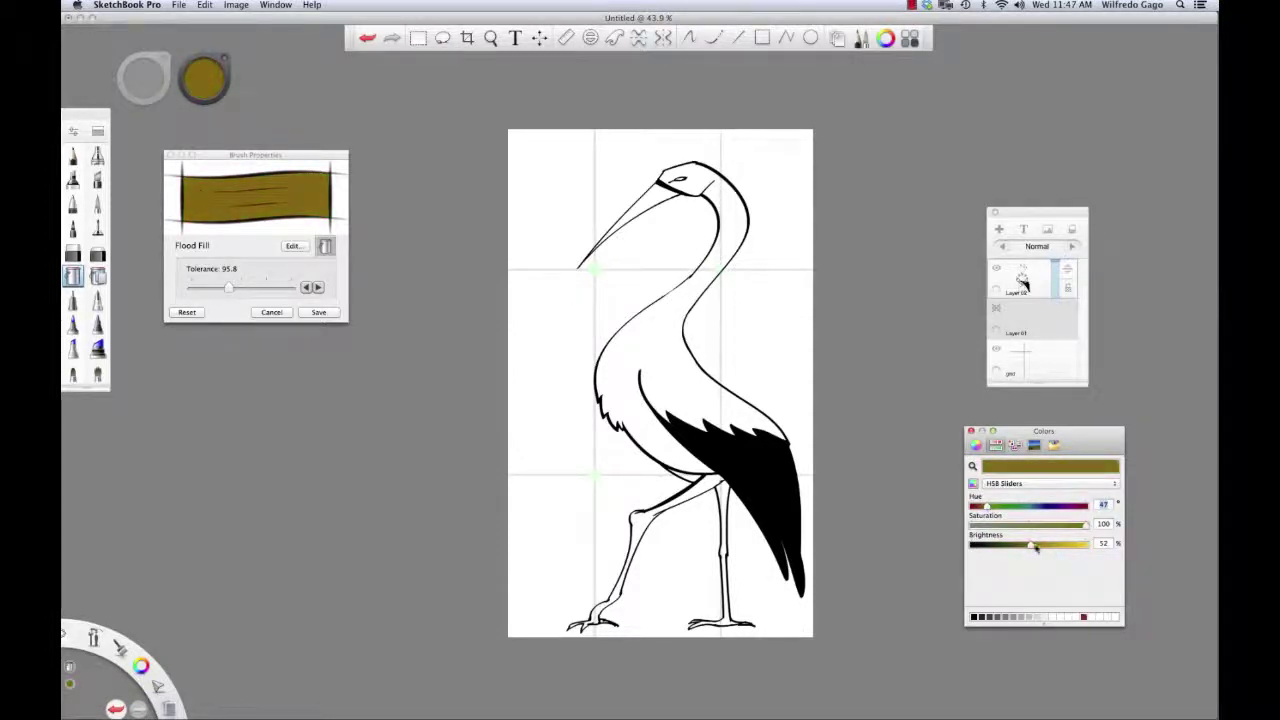
{"action": "left_click_drag", "start_coordinate": [1036, 547], "coordinate": [1058, 545]}
{"action": "left_click_drag", "start_coordinate": [985, 506], "coordinate": [984, 507]}
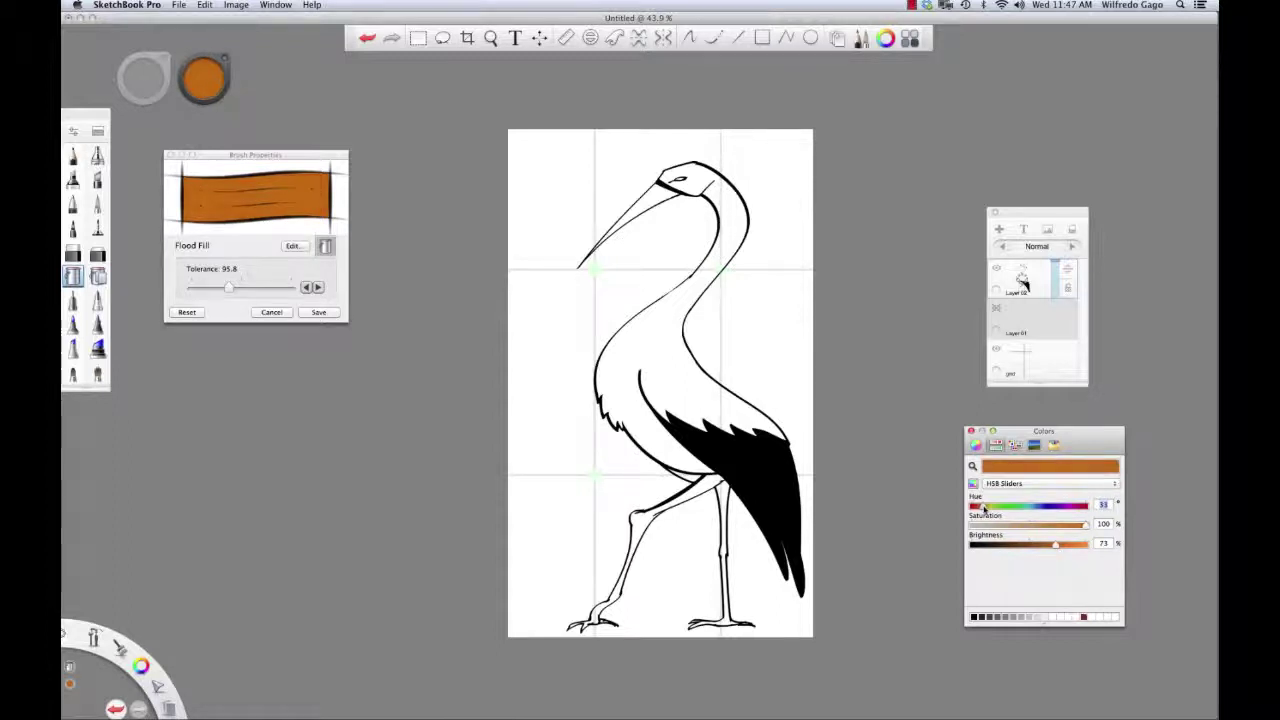
{"action": "left_click_drag", "start_coordinate": [1069, 547], "coordinate": [1062, 546]}
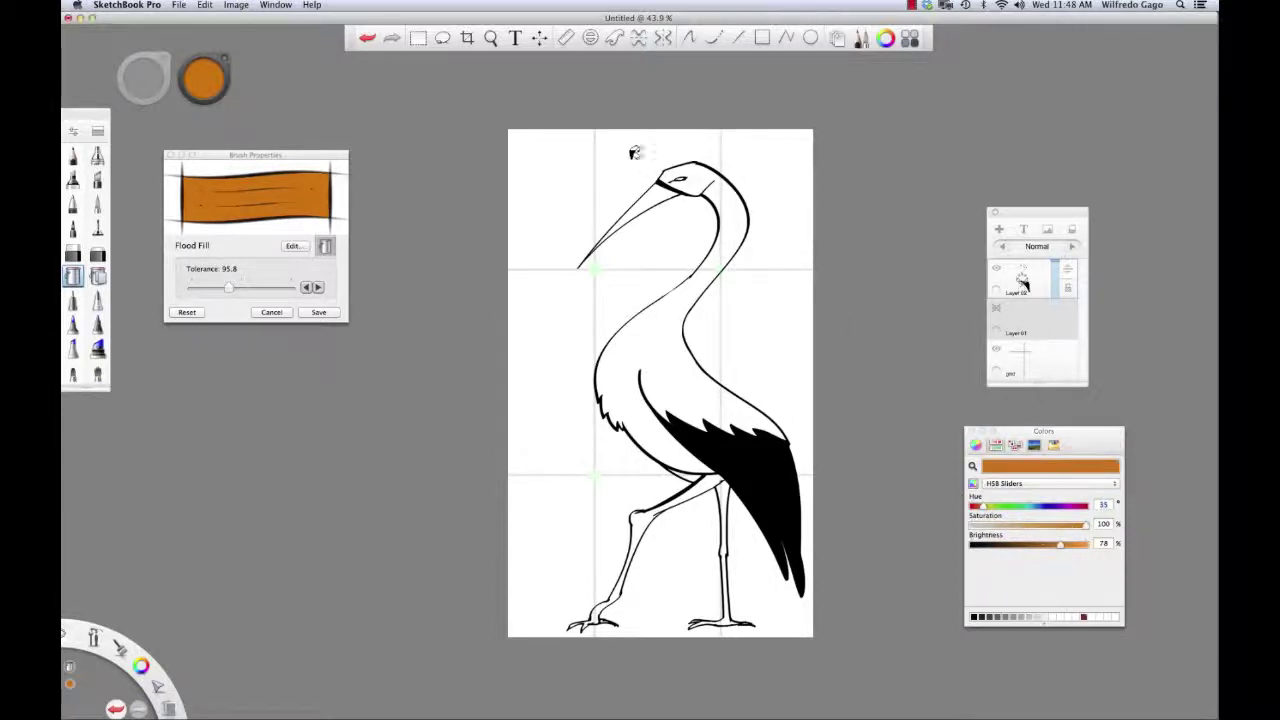
{"action": "left_click", "coordinate": [660, 190]}
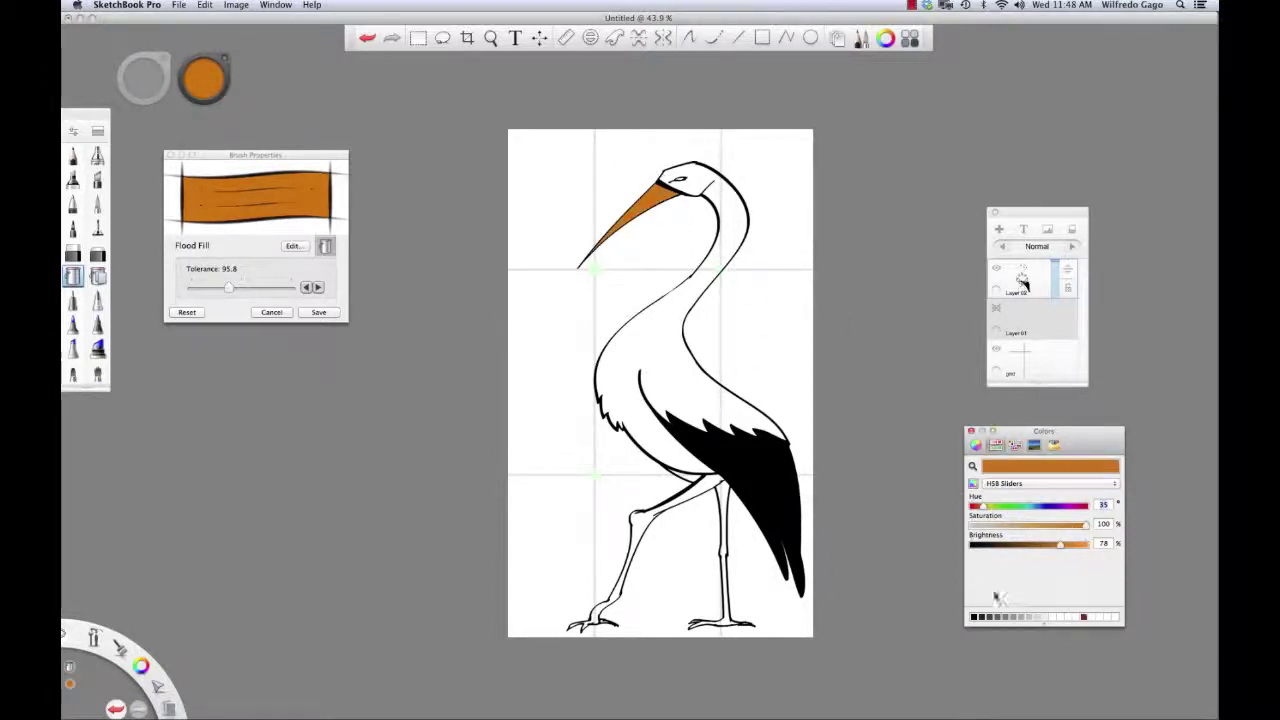
- Flood-fill both of the bird's legs with the beak's orange, and its body with white
{"action": "left_click", "coordinate": [708, 481]}
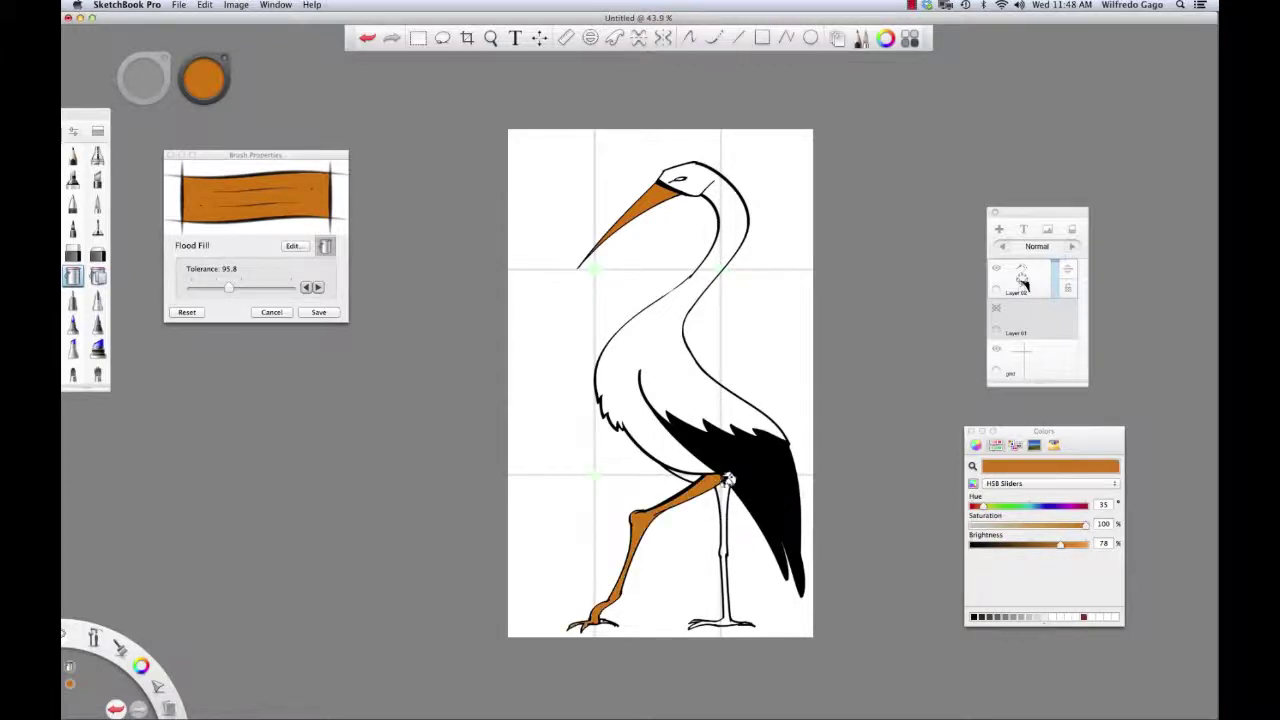
{"action": "left_click", "coordinate": [727, 490]}
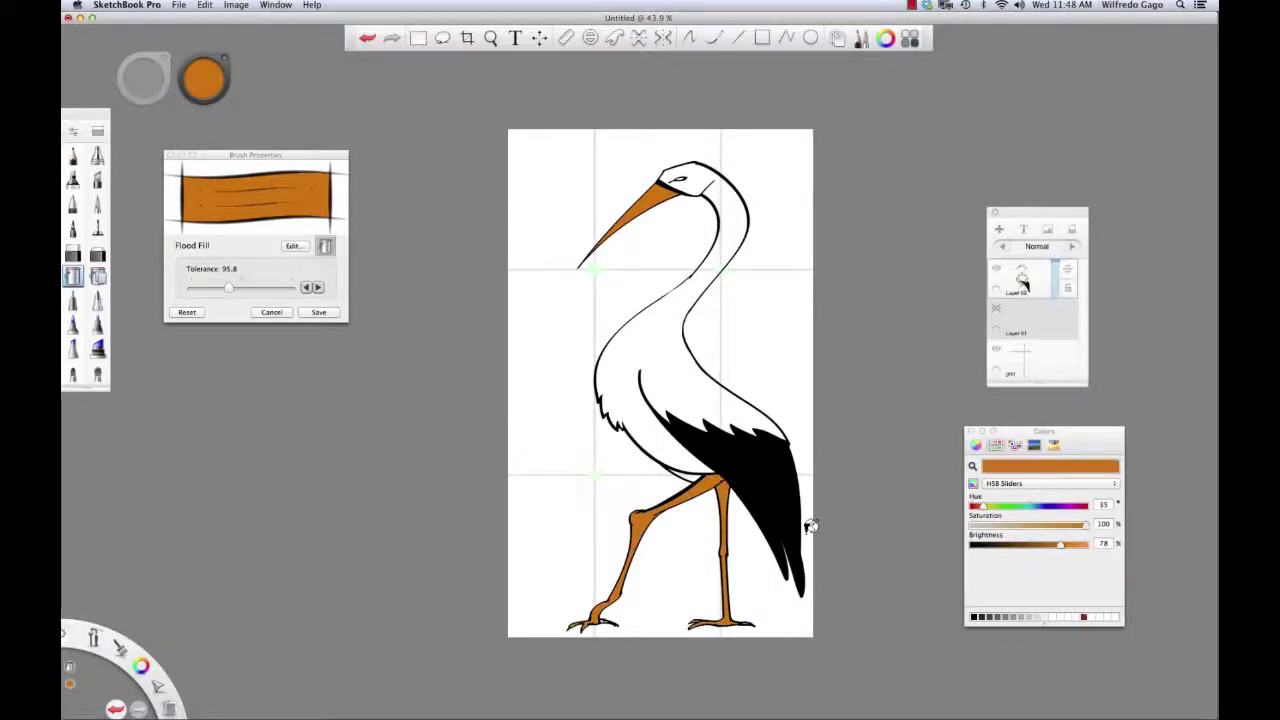
{"action": "left_click", "coordinate": [1058, 505]}
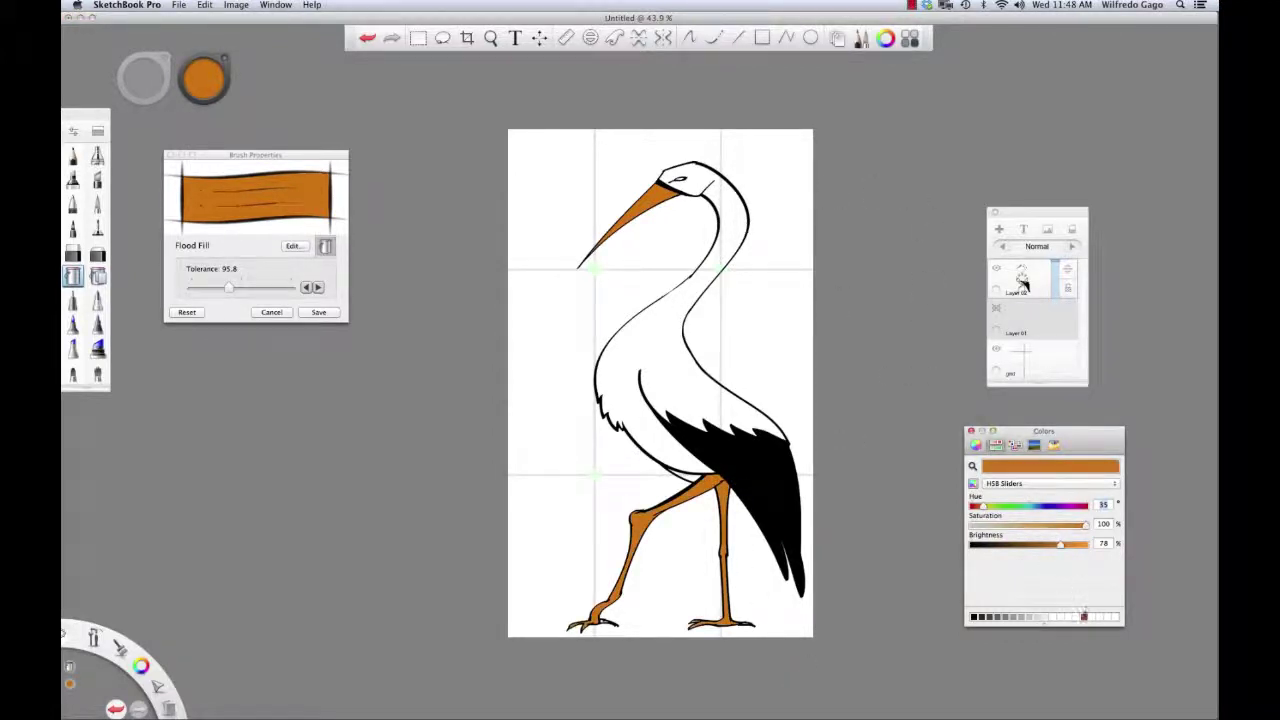
{"action": "left_click", "coordinate": [1080, 618]}
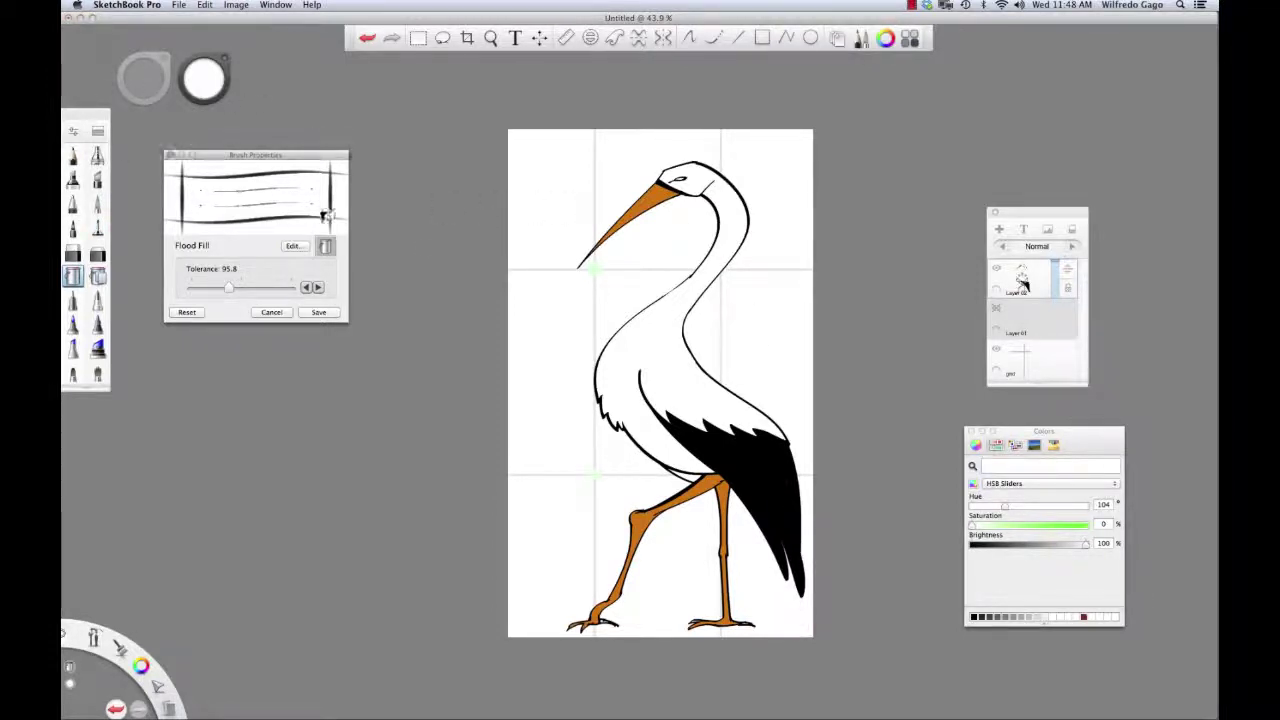
- Rename the bird's layer as stork, and add a new layer directly beneath it
{"action": "mouse_move", "coordinate": [1024, 284]}
{"action": "left_mouse_down"}
{"action": "mouse_move", "coordinate": [1036, 285]}
{"action": "mouse_move", "coordinate": [1024, 286]}
{"action": "left_mouse_up"}
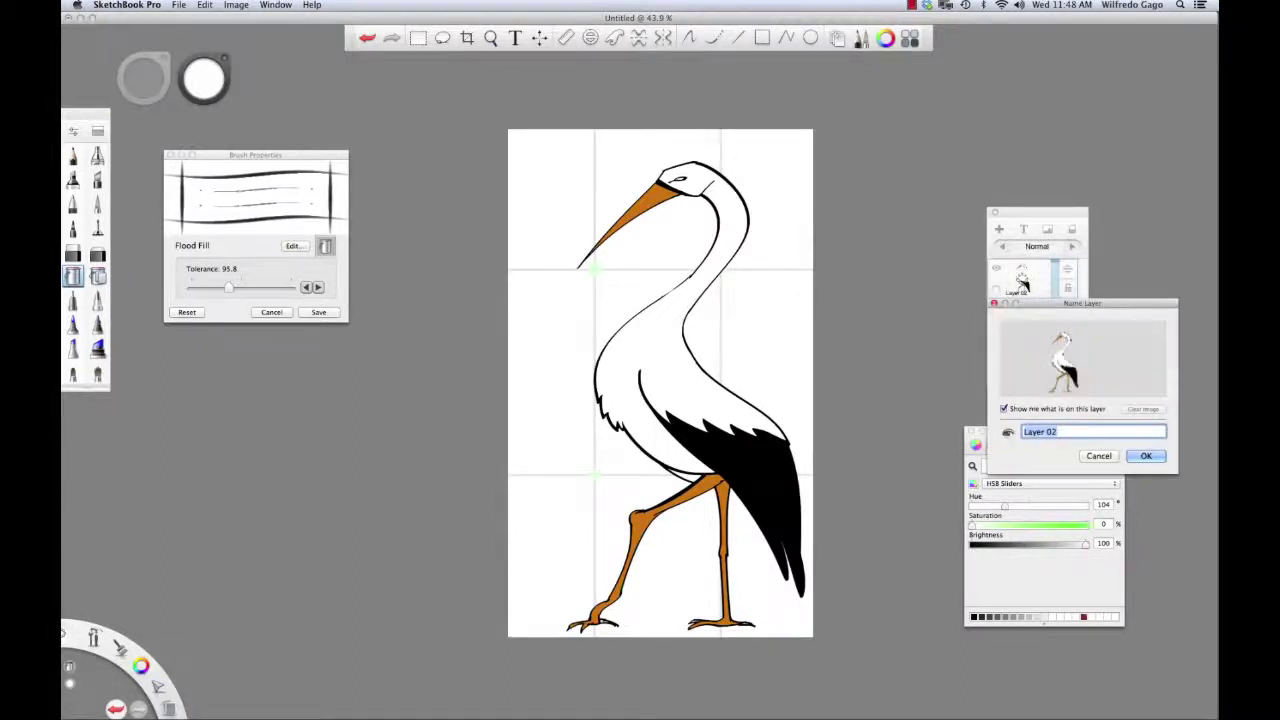
{"action": "type", "text": "stork"}
{"action": "key", "text": "Return"}
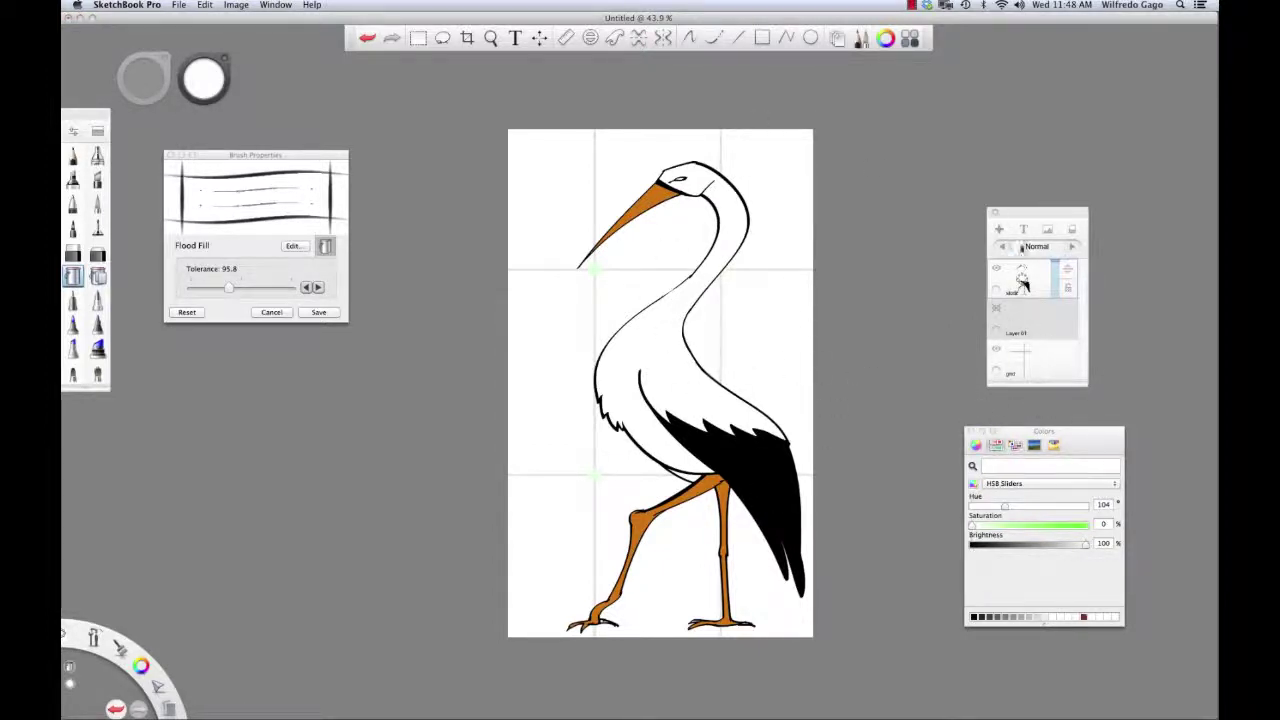
{"action": "left_click", "coordinate": [998, 229]}
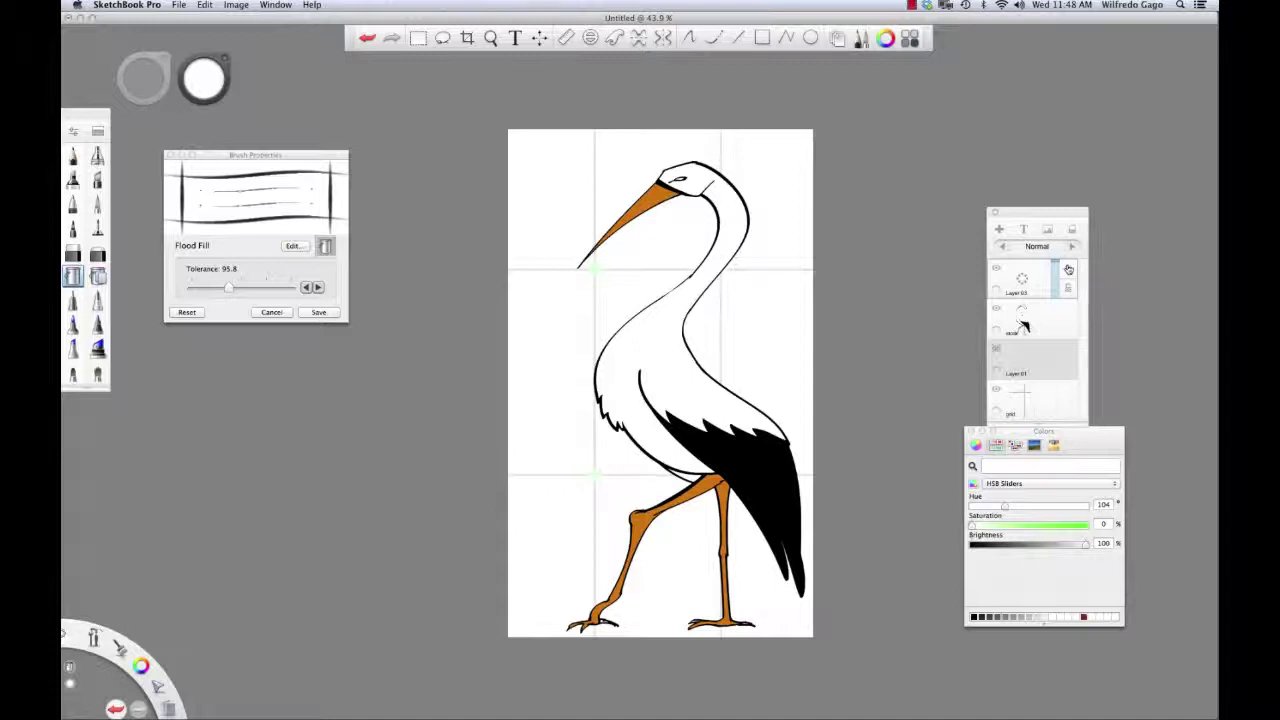
{"action": "left_click_drag", "start_coordinate": [1070, 270], "coordinate": [1022, 285]}
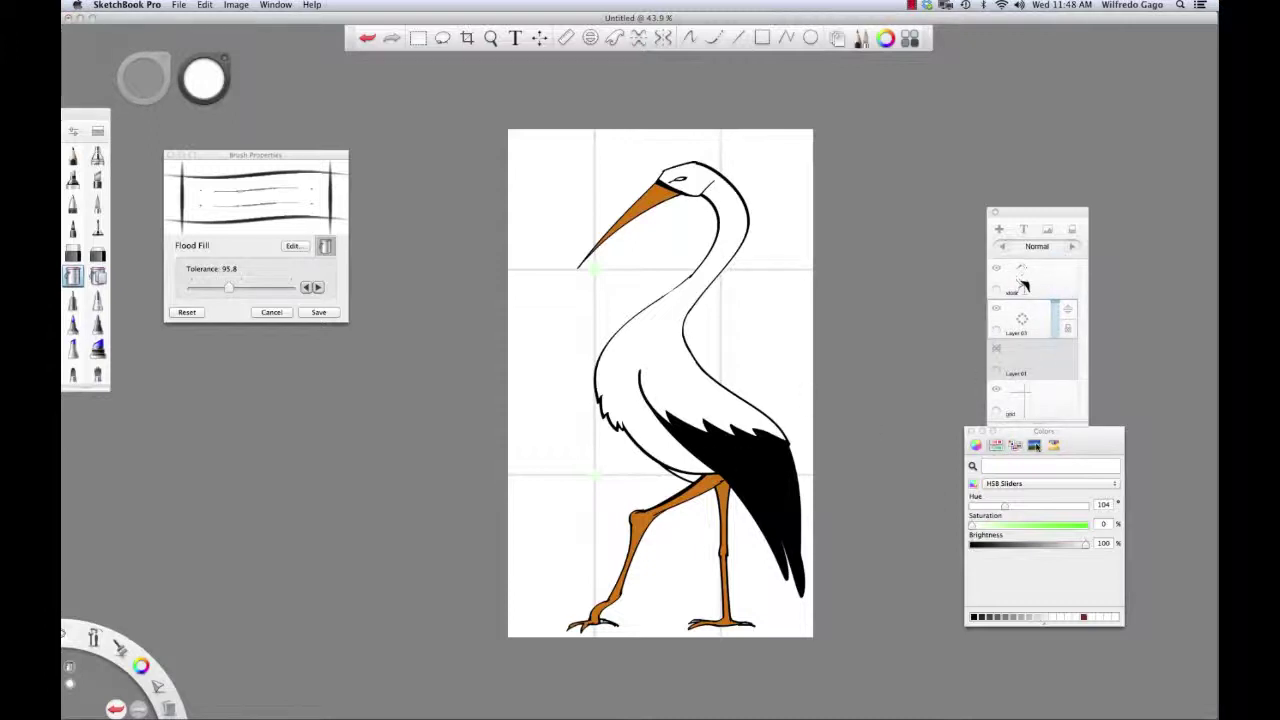
- Flood-fill the new layer's background with red at hue 0, saturation 99% and brightness 76%, moving the layer and color windows clear
{"action": "left_click_drag", "start_coordinate": [1080, 432], "coordinate": [1086, 467]}
{"action": "left_click_drag", "start_coordinate": [1028, 200], "coordinate": [1023, 81]}
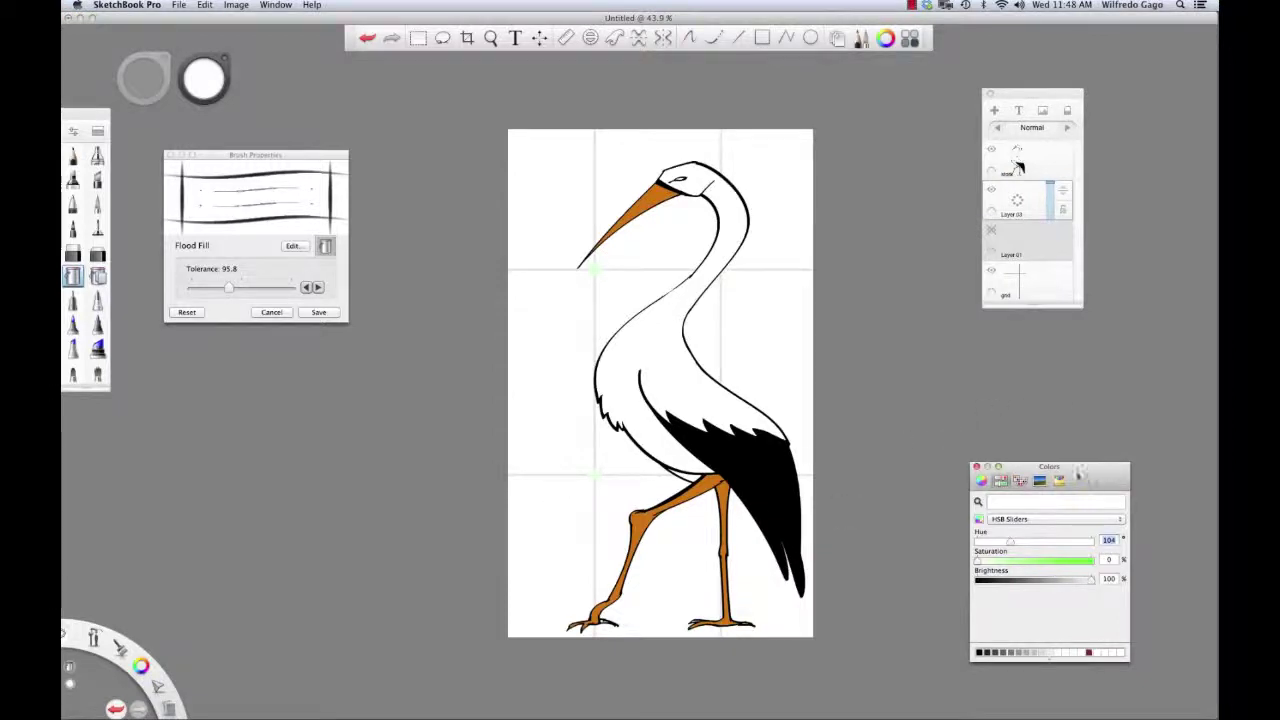
{"action": "left_click_drag", "start_coordinate": [1076, 467], "coordinate": [1035, 410]}
{"action": "left_click_drag", "start_coordinate": [995, 507], "coordinate": [936, 485]}
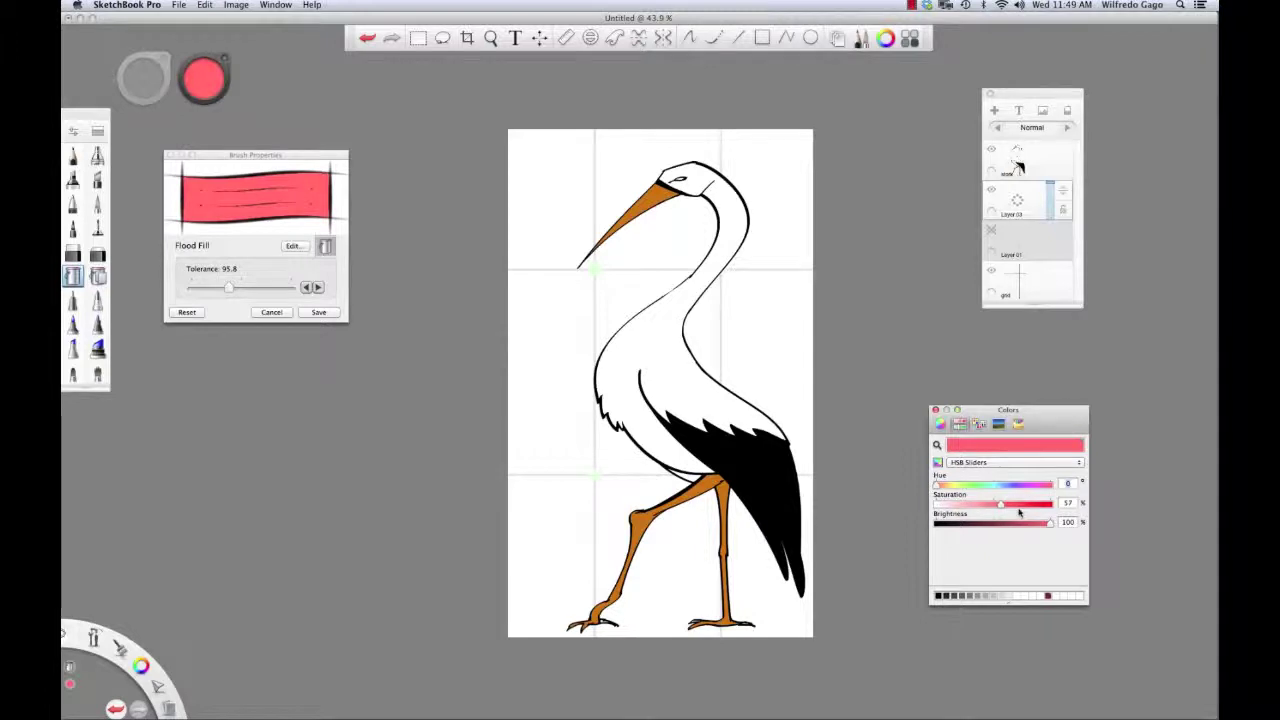
{"action": "mouse_move", "coordinate": [1019, 505]}
{"action": "left_mouse_down"}
{"action": "mouse_move", "coordinate": [1054, 506]}
{"action": "mouse_move", "coordinate": [1025, 528]}
{"action": "left_mouse_up"}
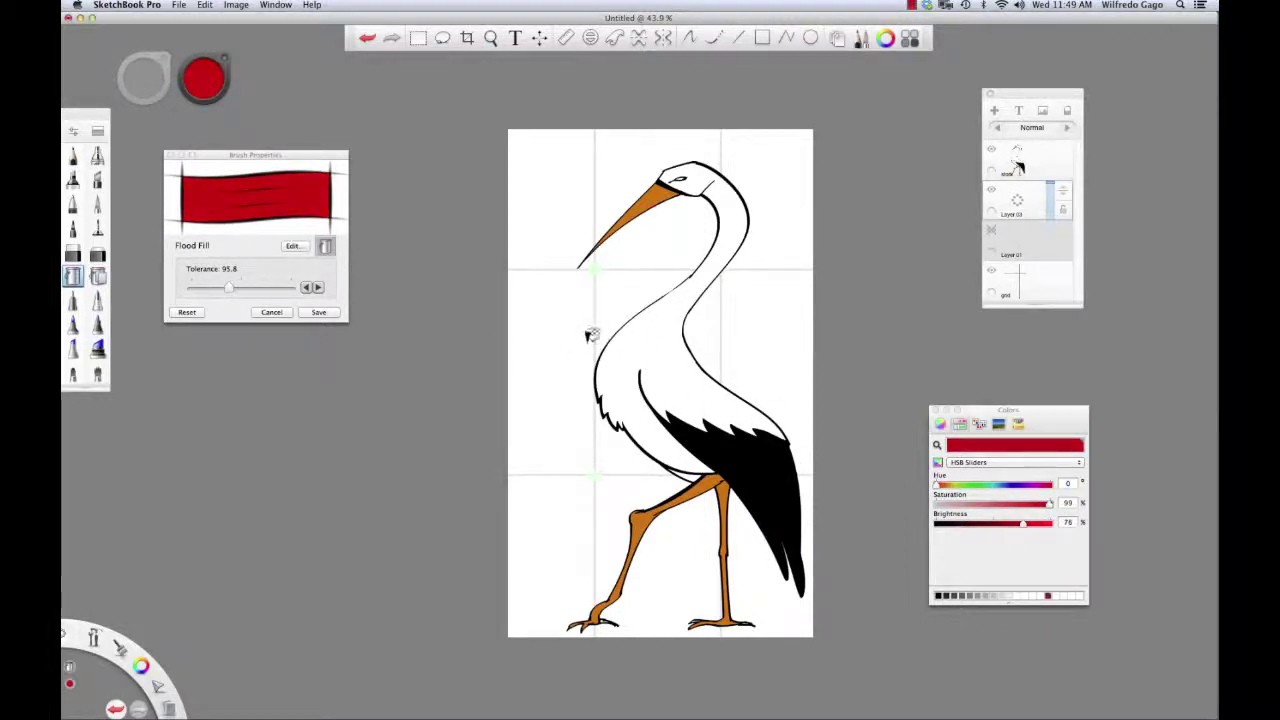
{"action": "left_click", "coordinate": [557, 322]}
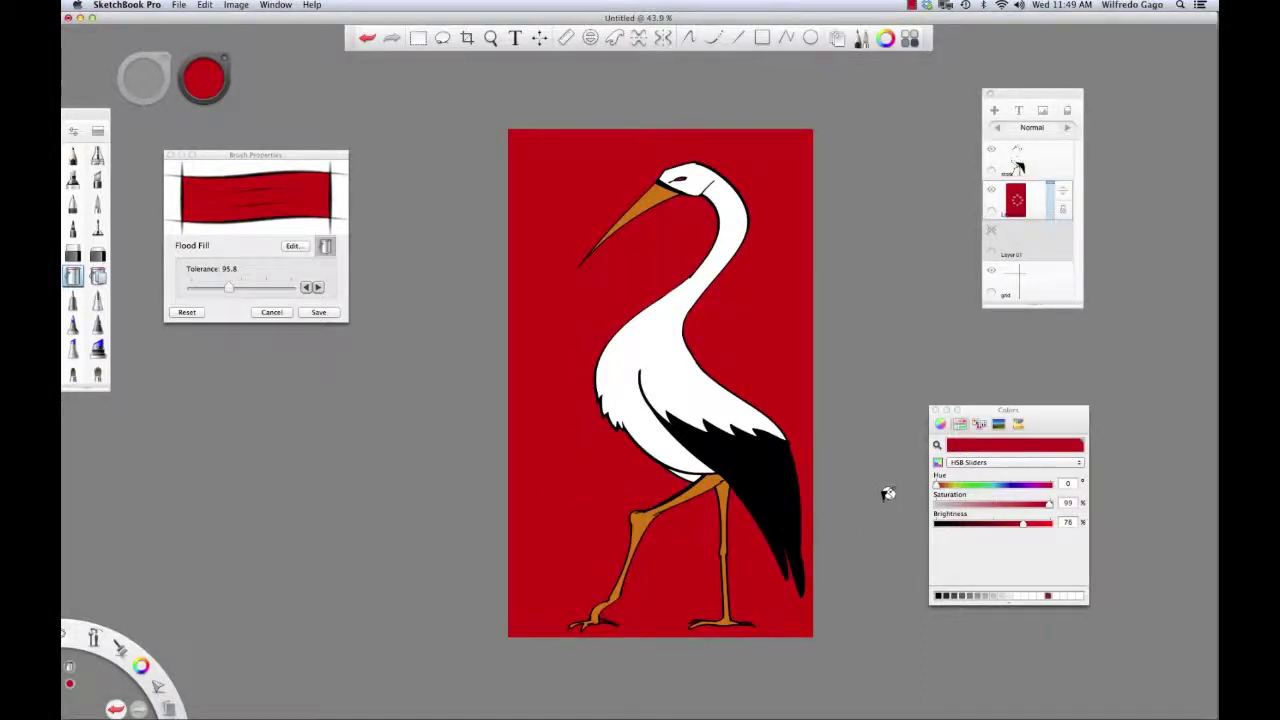
- Refill the background with a darker red at brightness 58%, and again with saturation lowered to 75%
{"action": "left_click", "coordinate": [993, 515]}
{"action": "left_click_drag", "start_coordinate": [1020, 526], "coordinate": [1008, 521]}
{"action": "left_click", "coordinate": [743, 575]}
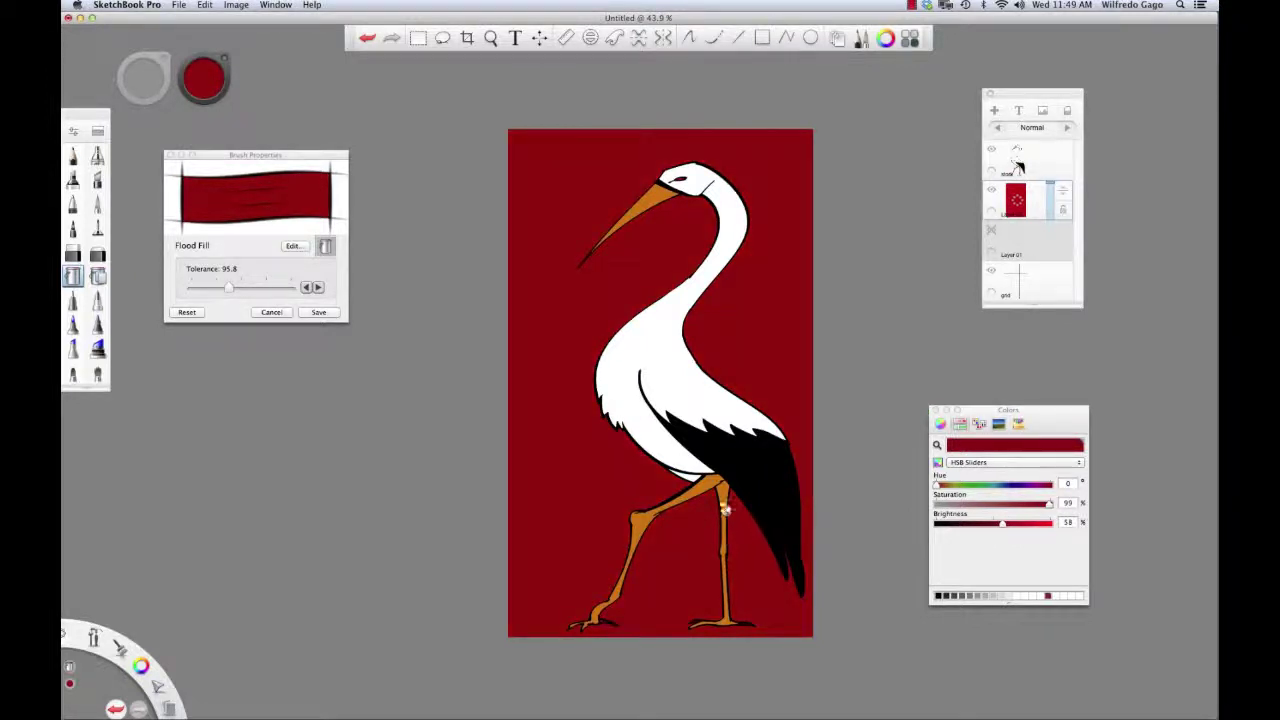
{"action": "left_click", "coordinate": [1007, 513]}
{"action": "left_click_drag", "start_coordinate": [1030, 508], "coordinate": [1021, 506]}
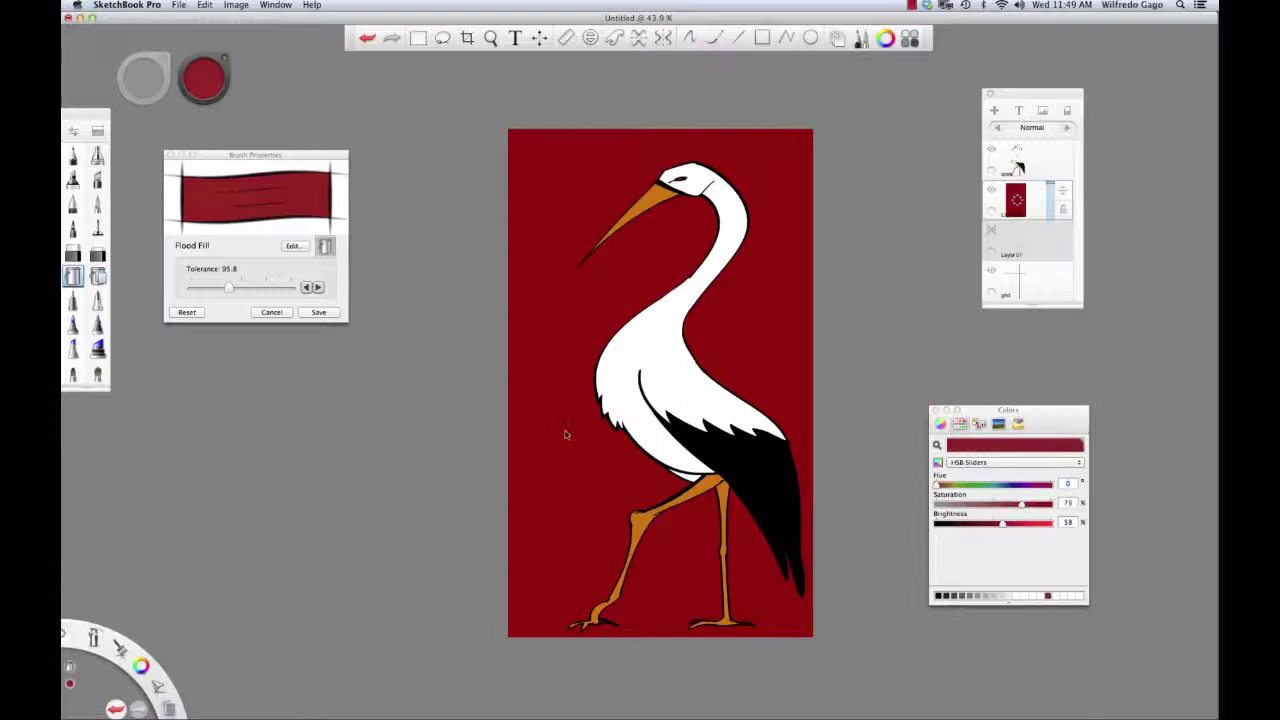
{"action": "left_click", "coordinate": [704, 570]}
- Try the background fill at 45%, 40% and 98% brightness
{"action": "left_click", "coordinate": [1003, 523]}
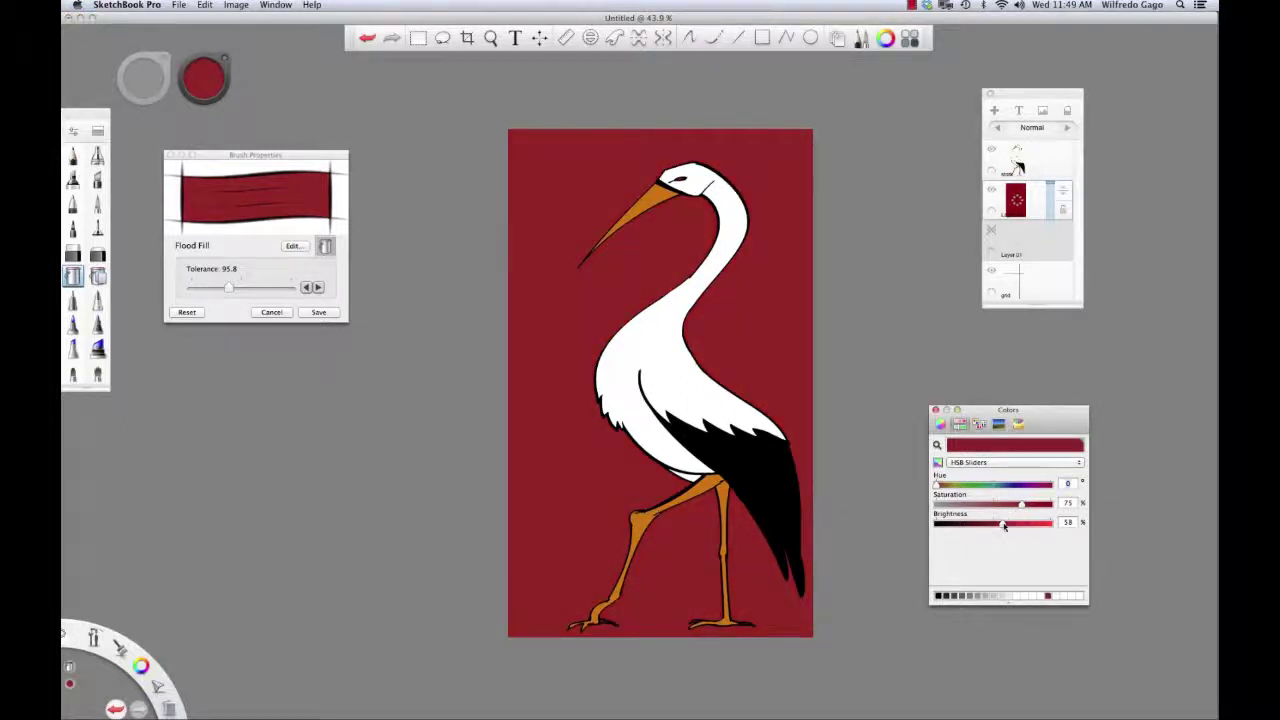
{"action": "left_click_drag", "start_coordinate": [993, 527], "coordinate": [987, 525]}
{"action": "left_click", "coordinate": [596, 488]}
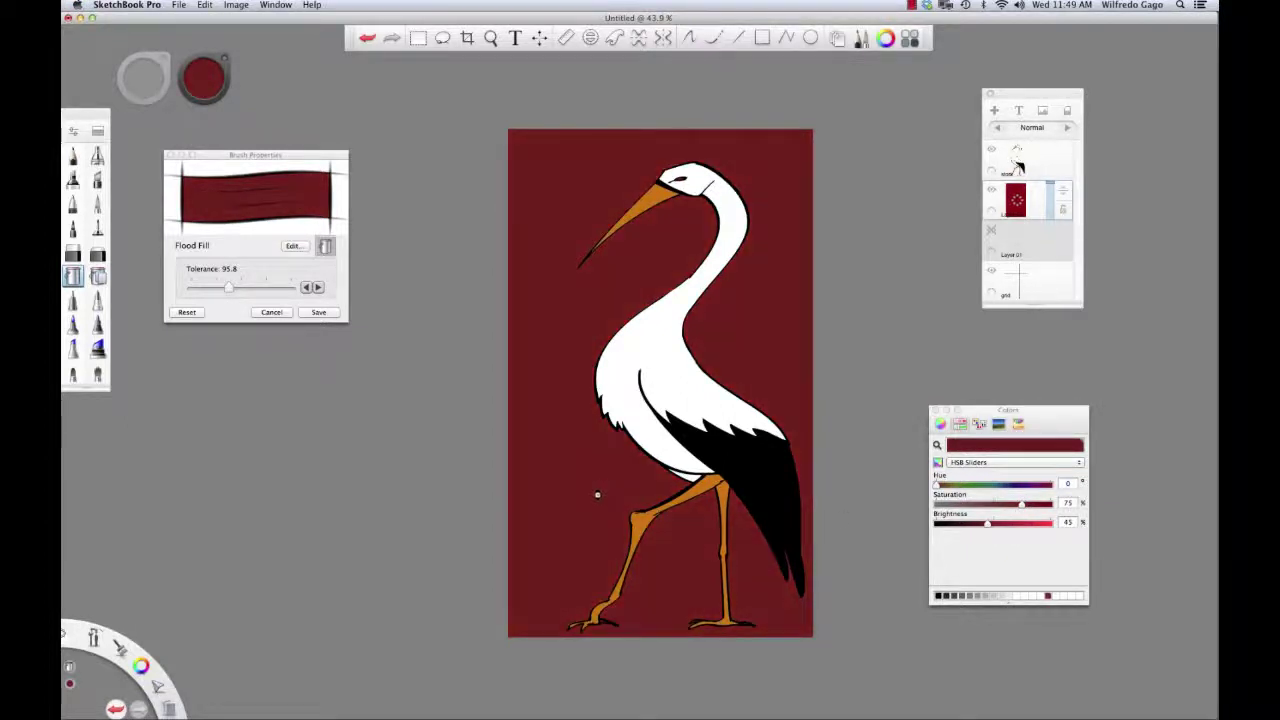
{"action": "left_click", "coordinate": [989, 527]}
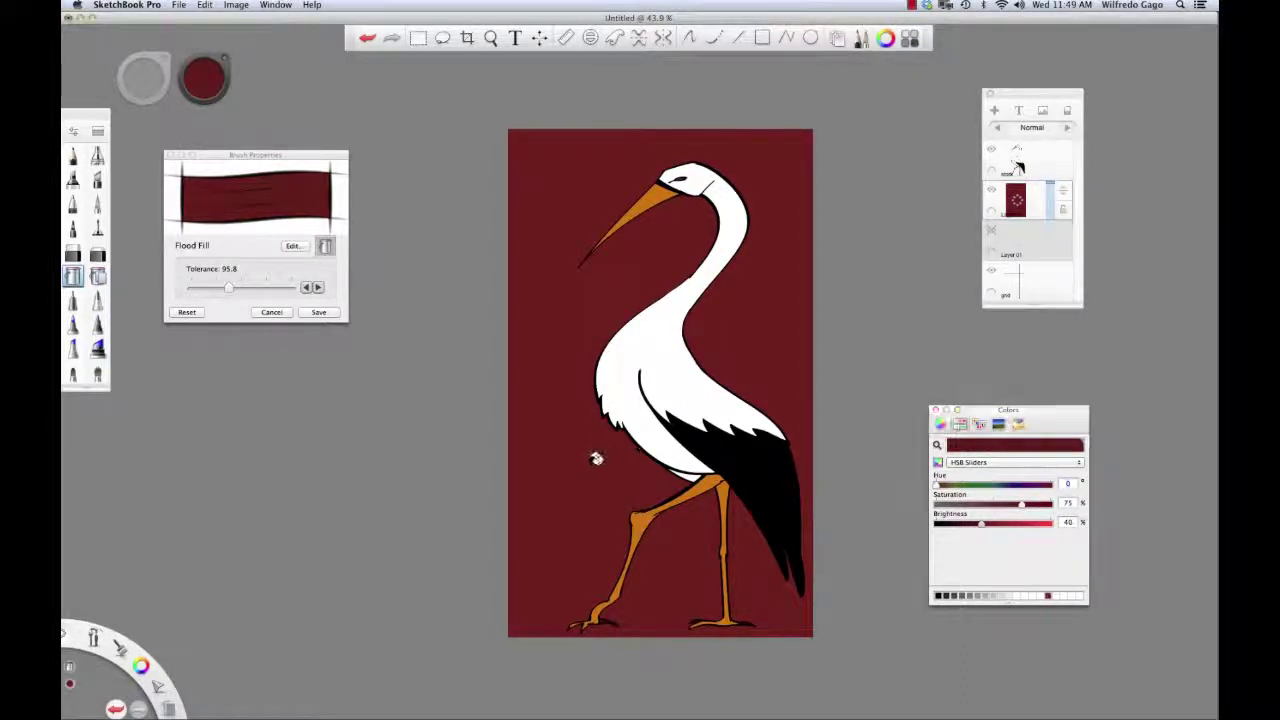
{"action": "left_click", "coordinate": [602, 471]}
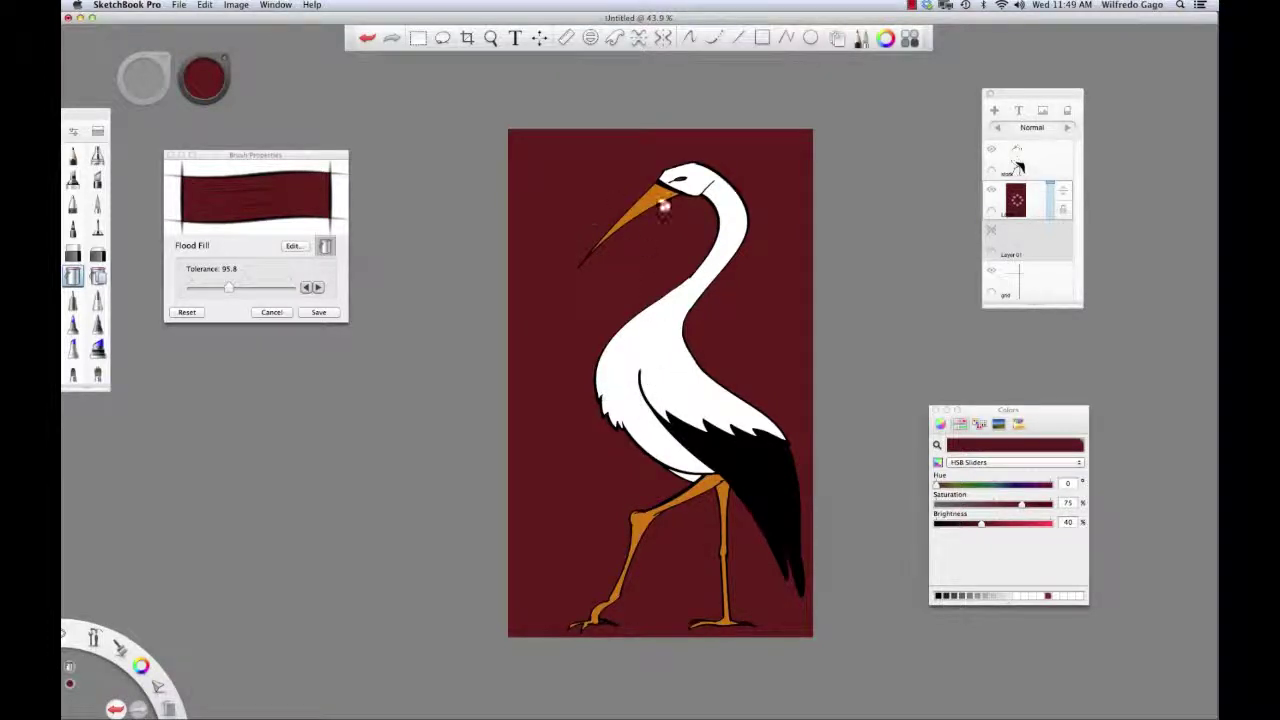
{"action": "left_click", "coordinate": [1020, 528]}
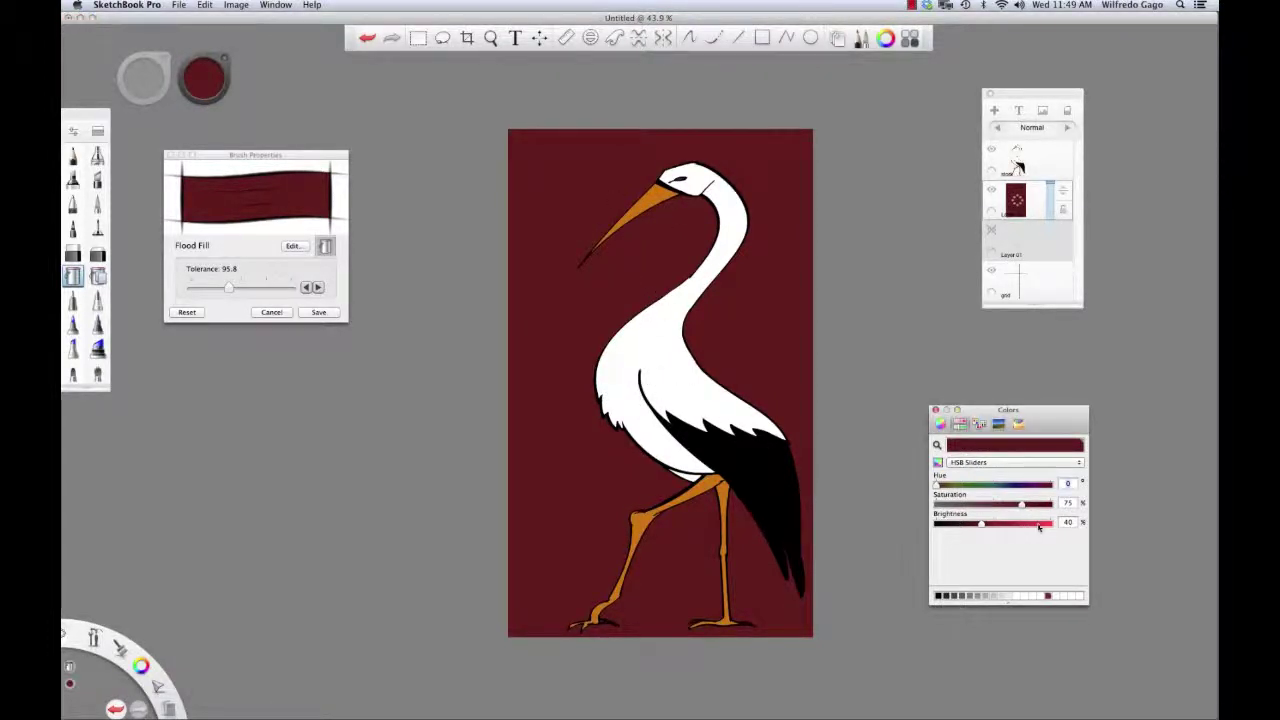
{"action": "left_click_drag", "start_coordinate": [1038, 528], "coordinate": [1048, 524]}
{"action": "left_click", "coordinate": [620, 434]}
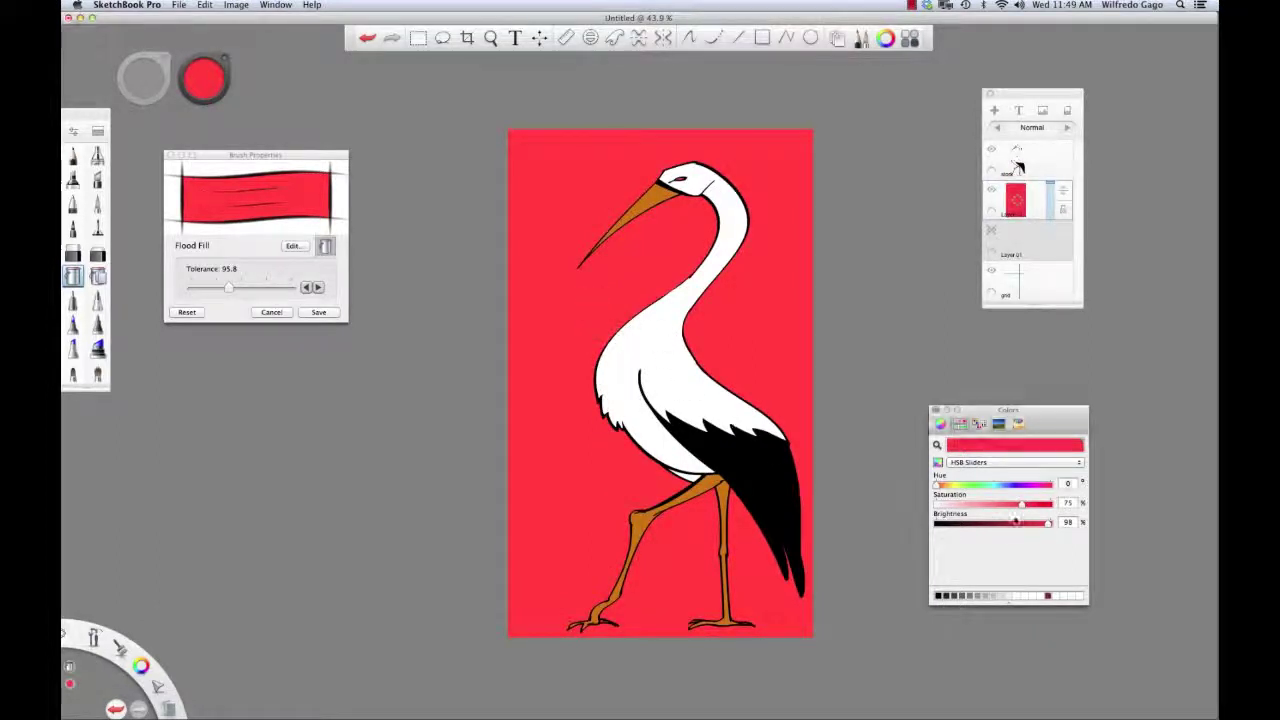
- Refill the background with dark red, lowering the brightness to 44% and settling on 38%
{"action": "left_click_drag", "start_coordinate": [1015, 520], "coordinate": [986, 526]}
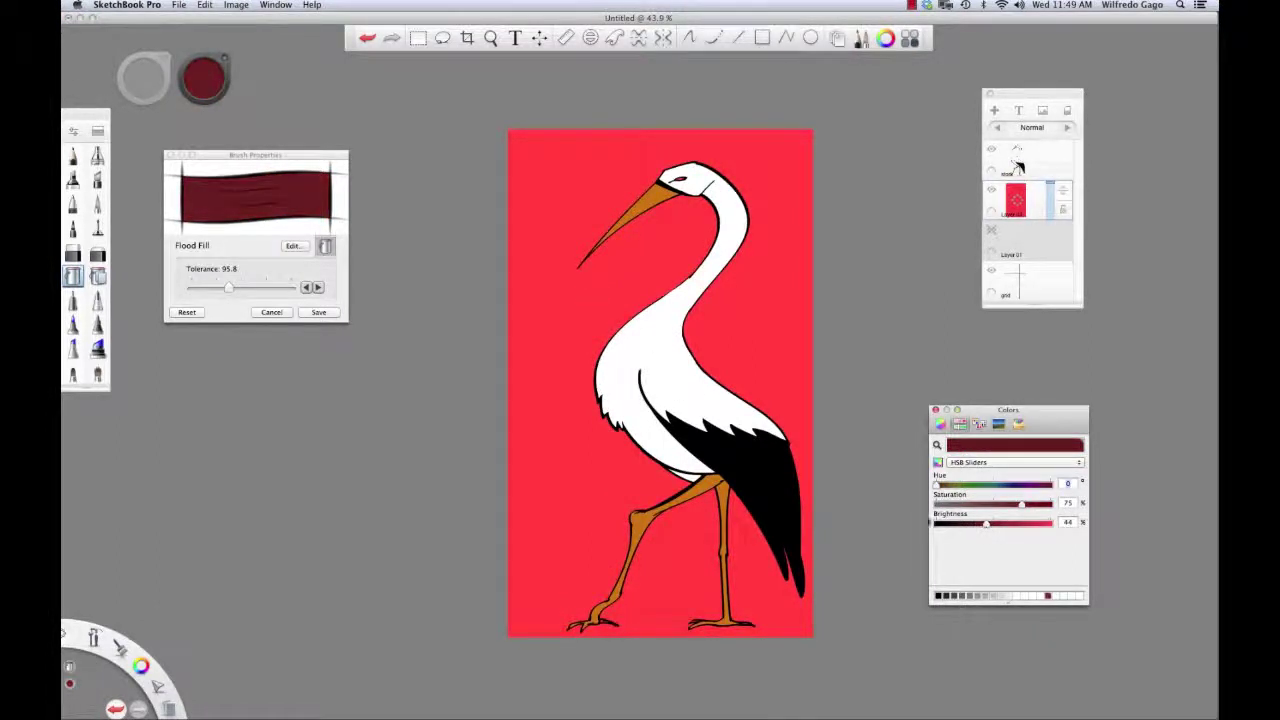
{"action": "left_click", "coordinate": [599, 460]}
{"action": "left_click", "coordinate": [980, 526]}
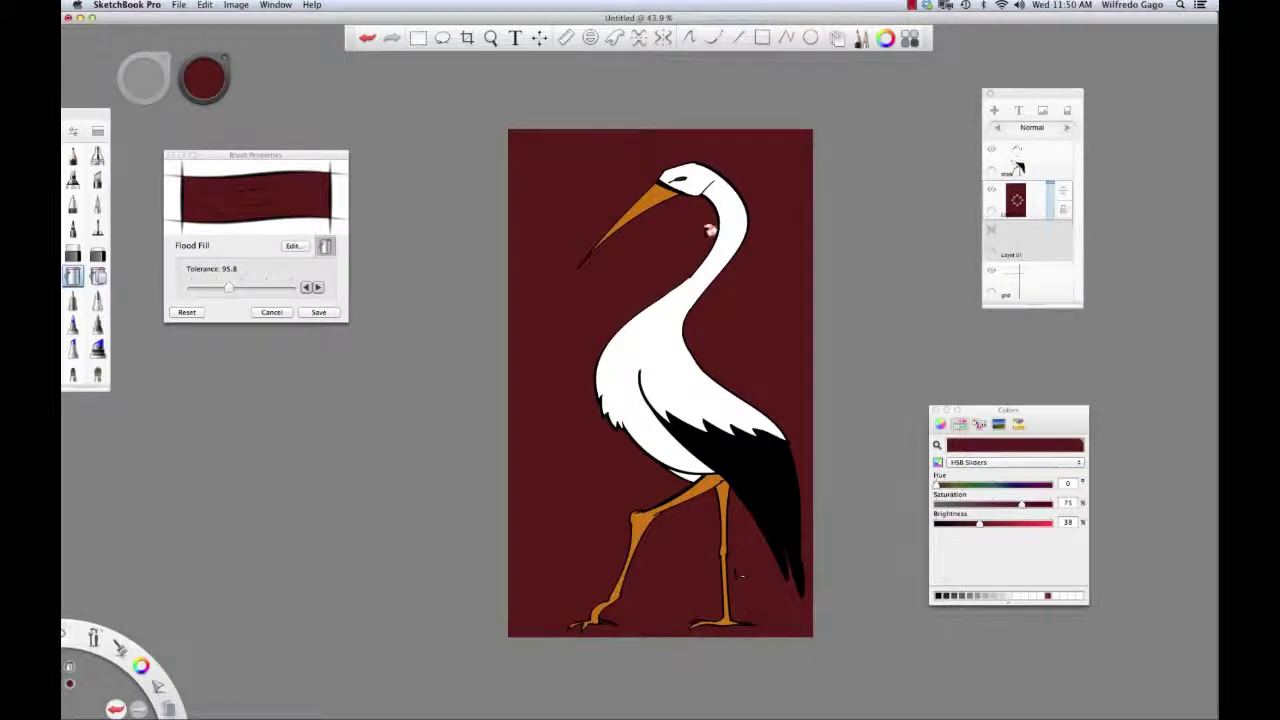
- Select the stork layer and set the Felt Pen's opacity with heavy pen pressure to 1.00
{"action": "left_click", "coordinate": [1041, 171]}
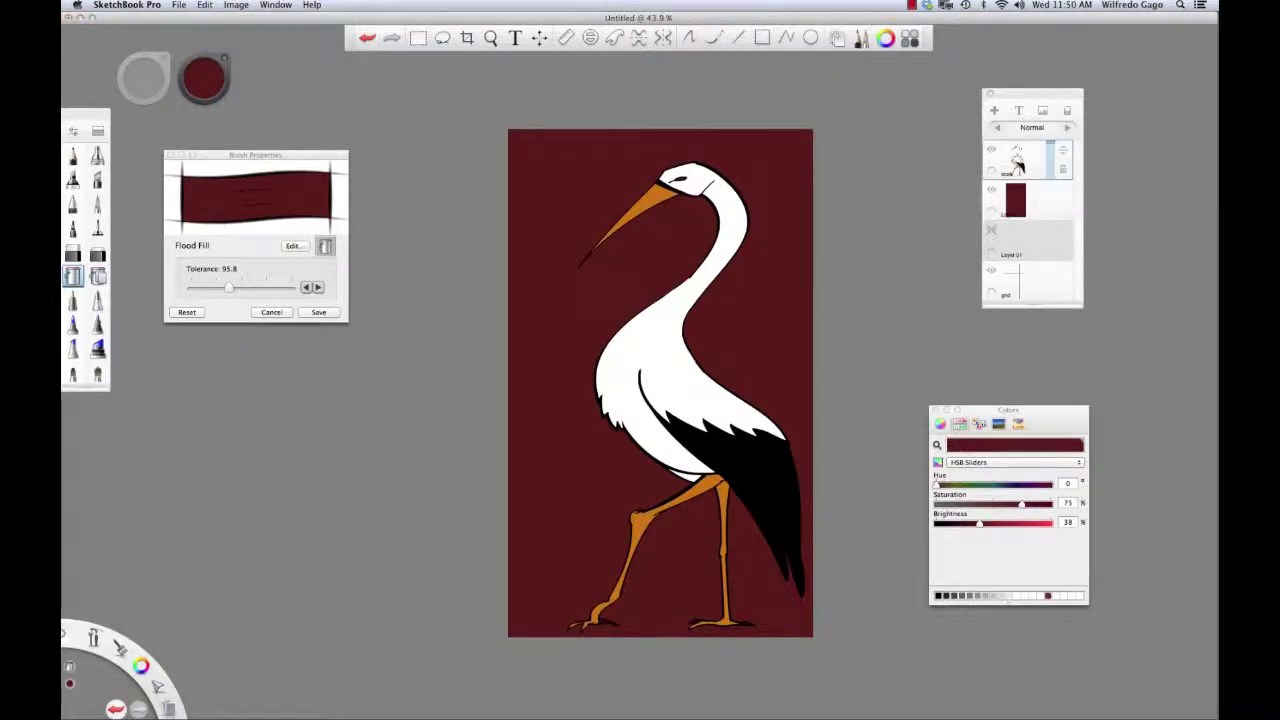
{"action": "left_click", "coordinate": [98, 228]}
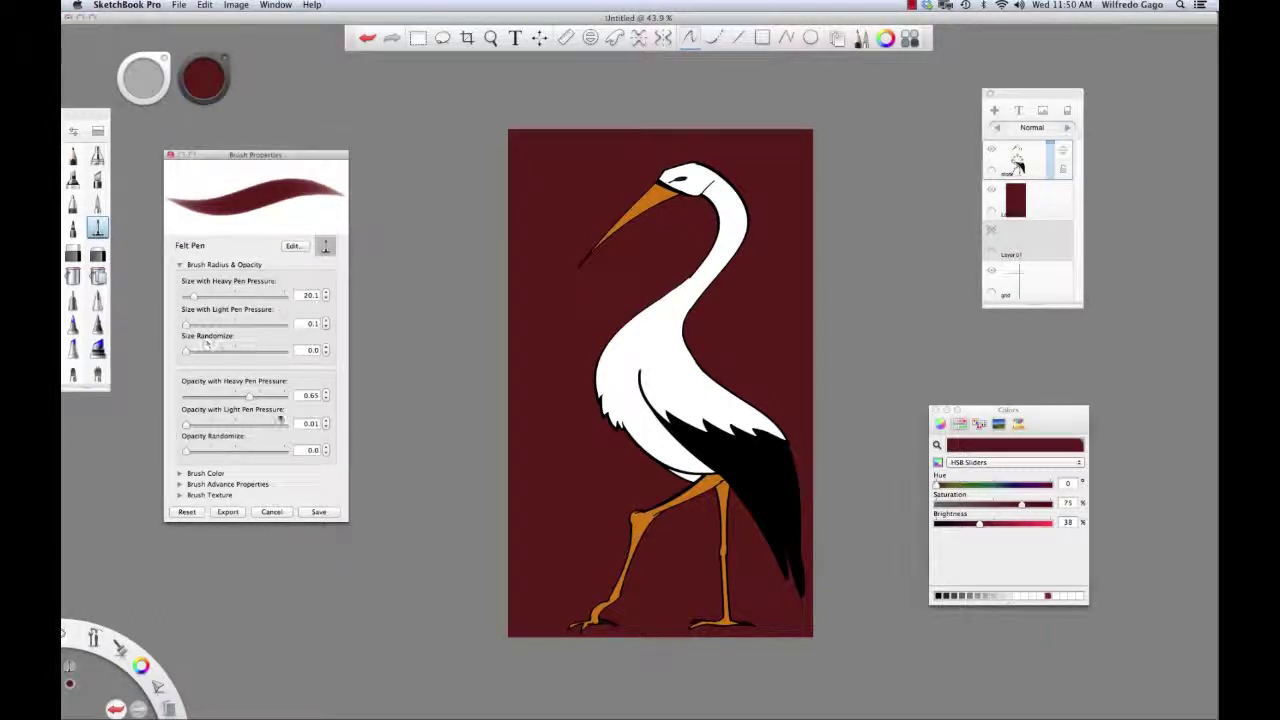
{"action": "left_click_drag", "start_coordinate": [268, 400], "coordinate": [292, 401]}
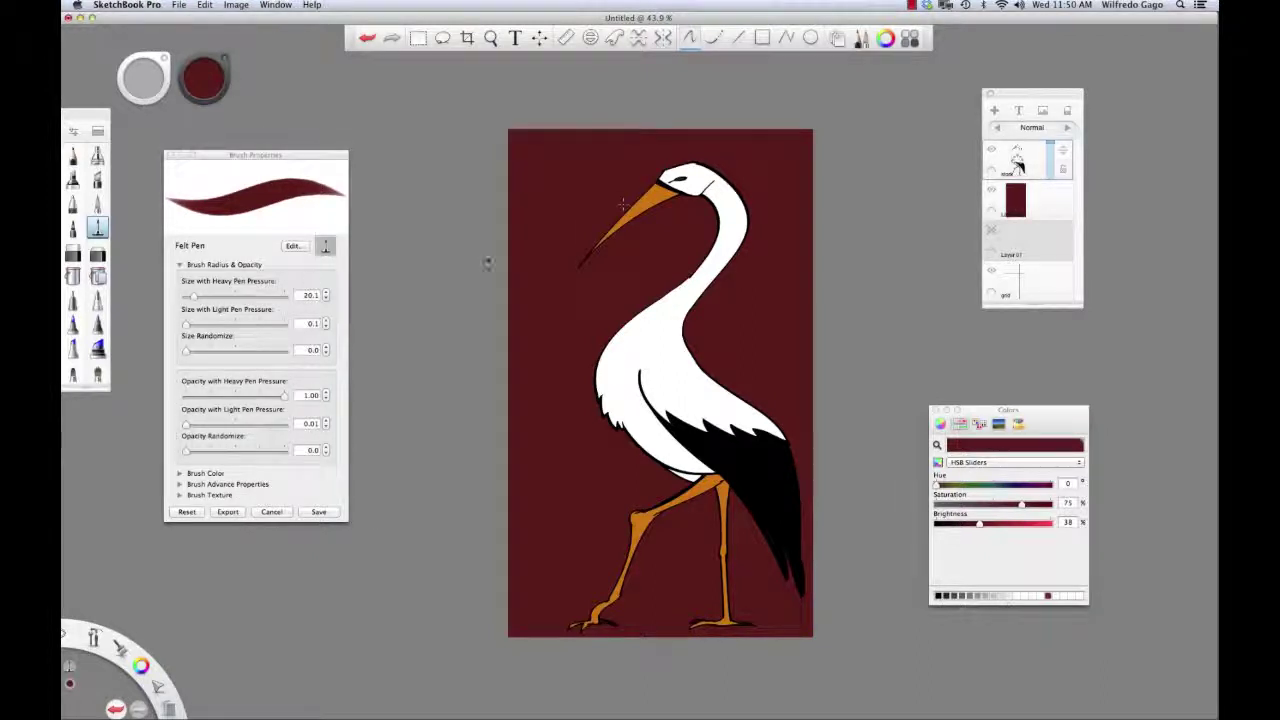
- Paint the inside of the stork's eye white, undoing the oversized stroke and reducing the Felt Pen's heavy-pressure size to 5.1
{"action": "key", "text": "space"}
{"action": "left_click_drag", "start_coordinate": [645, 297], "coordinate": [763, 289]}
{"action": "left_click_drag", "start_coordinate": [818, 198], "coordinate": [740, 584]}
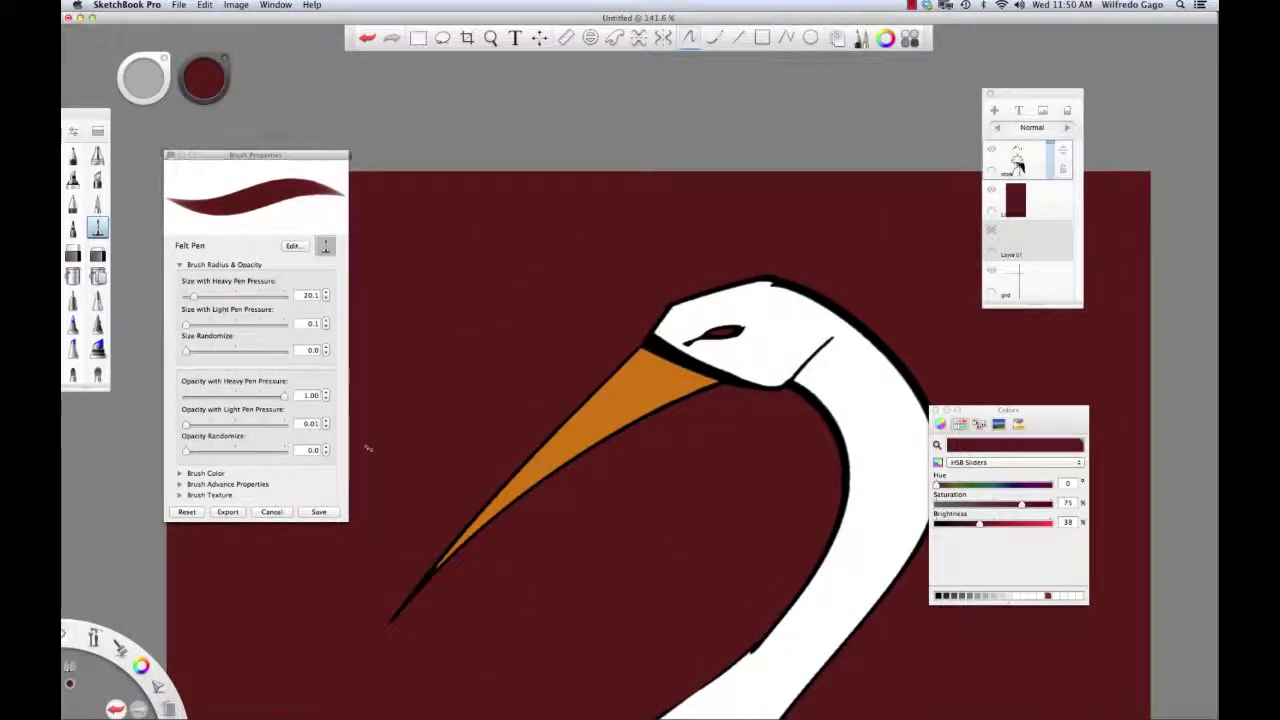
{"action": "left_click_drag", "start_coordinate": [141, 668], "coordinate": [168, 691]}
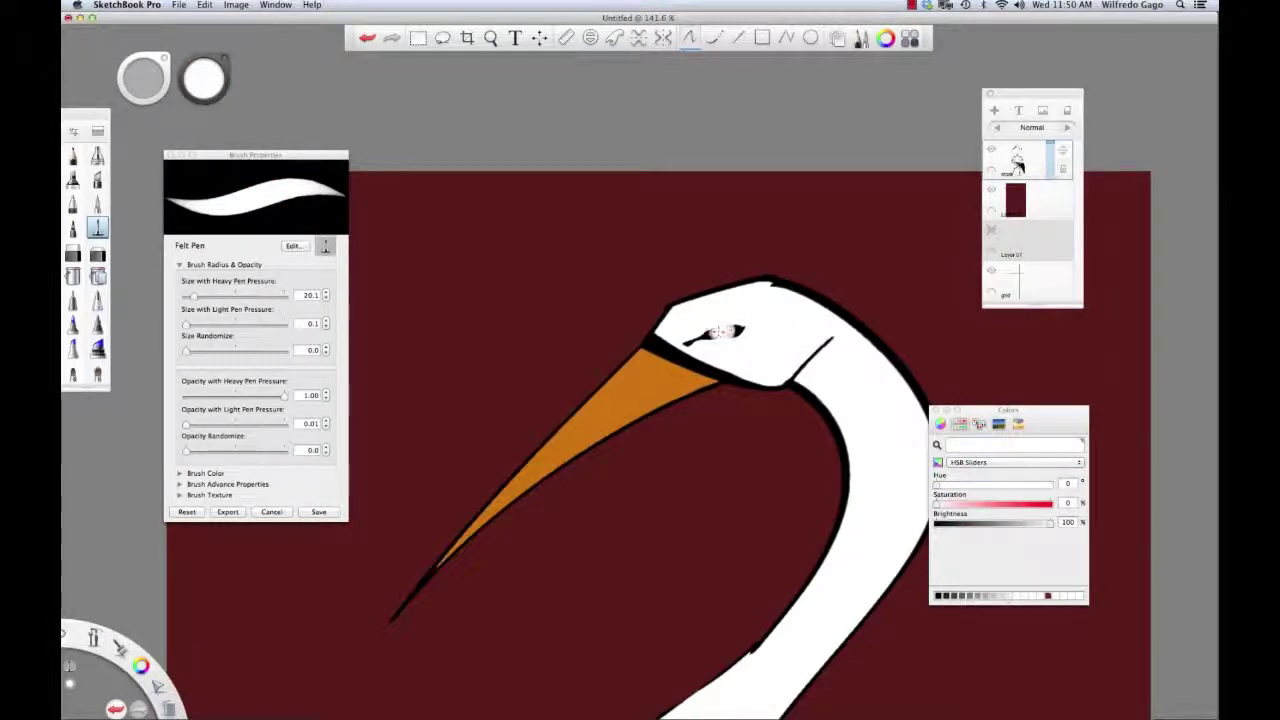
{"action": "key", "text": "super+z"}
{"action": "key", "text": "bracketleft"}
{"action": "key", "text": "bracketleft"}
{"action": "key", "text": "bracketleft"}
{"action": "key", "text": "bracketleft"}
{"action": "key", "text": "bracketleft"}
{"action": "key", "text": "bracketleft"}
{"action": "key", "text": "bracketleft"}
{"action": "key", "text": "bracketleft"}
{"action": "key", "text": "bracketleft"}
{"action": "key", "text": "bracketleft"}
{"action": "key", "text": "bracketleft"}
{"action": "key", "text": "bracketleft"}
{"action": "key", "text": "bracketleft"}
{"action": "key", "text": "bracketleft"}
{"action": "key", "text": "bracketleft"}
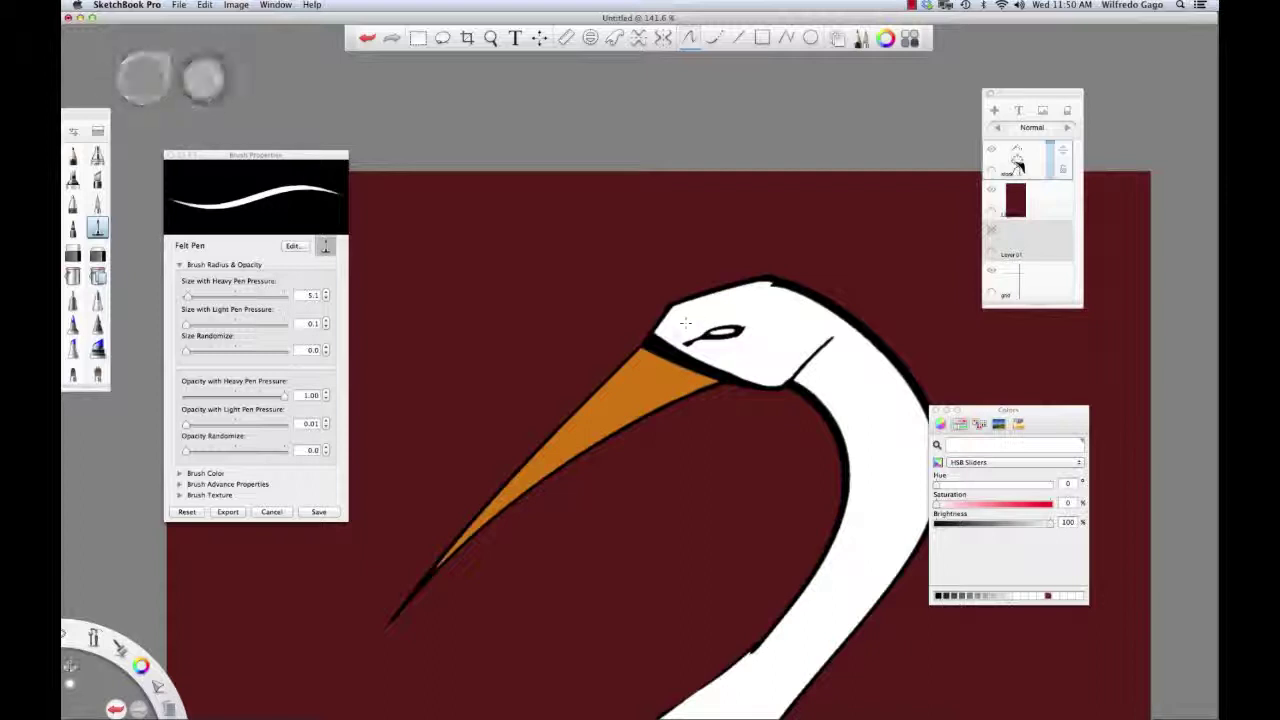
- Sample the beak's orange, set the Felt Pen's heavy-pressure size to 7.1, and color the unfilled back toe of the bent leg
{"action": "left_click", "coordinate": [660, 371], "text": "alt"}
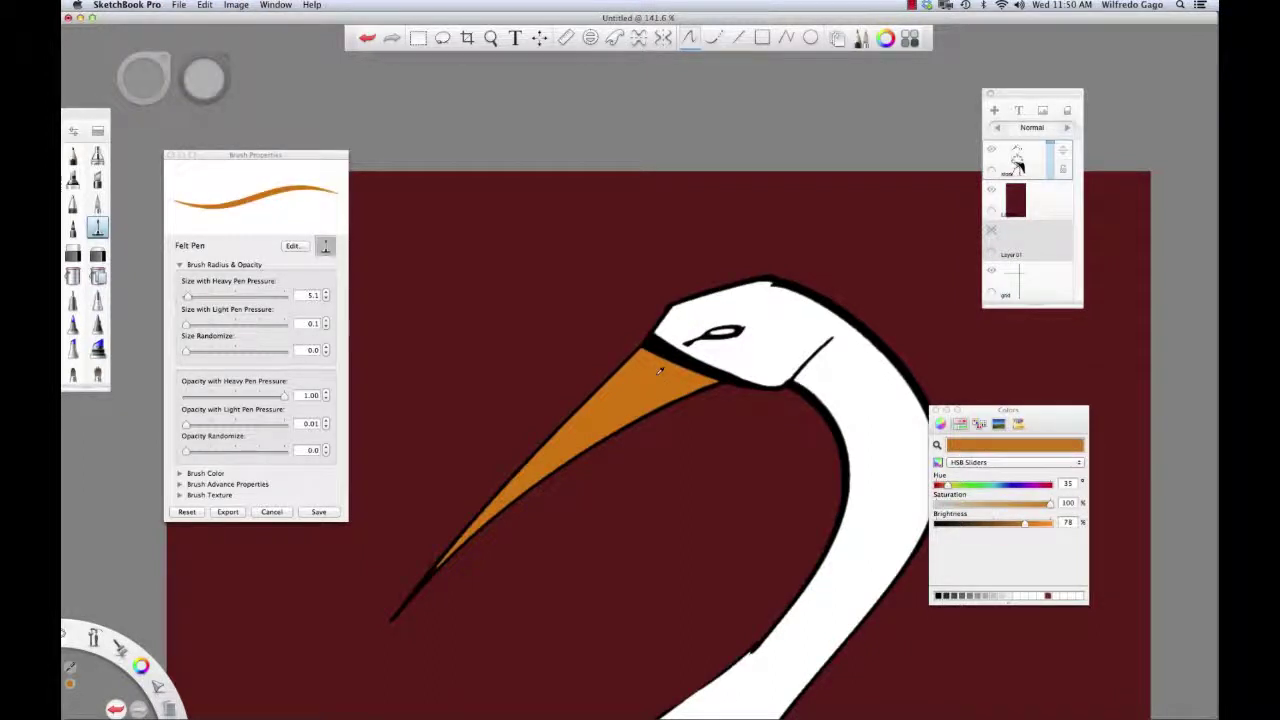
{"action": "key", "text": "space"}
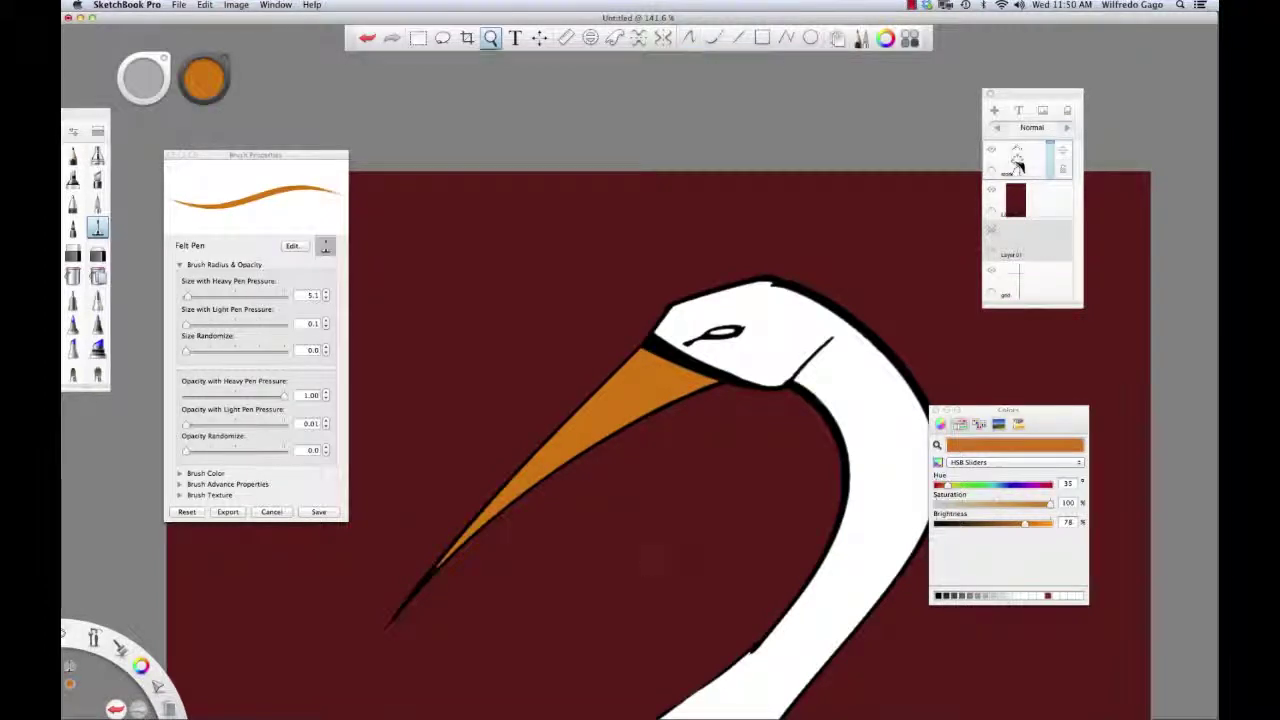
{"action": "left_click_drag", "start_coordinate": [616, 682], "coordinate": [606, 348]}
{"action": "left_click_drag", "start_coordinate": [555, 617], "coordinate": [638, 306]}
{"action": "left_click_drag", "start_coordinate": [655, 601], "coordinate": [598, 330]}
{"action": "left_click_drag", "start_coordinate": [591, 569], "coordinate": [663, 286]}
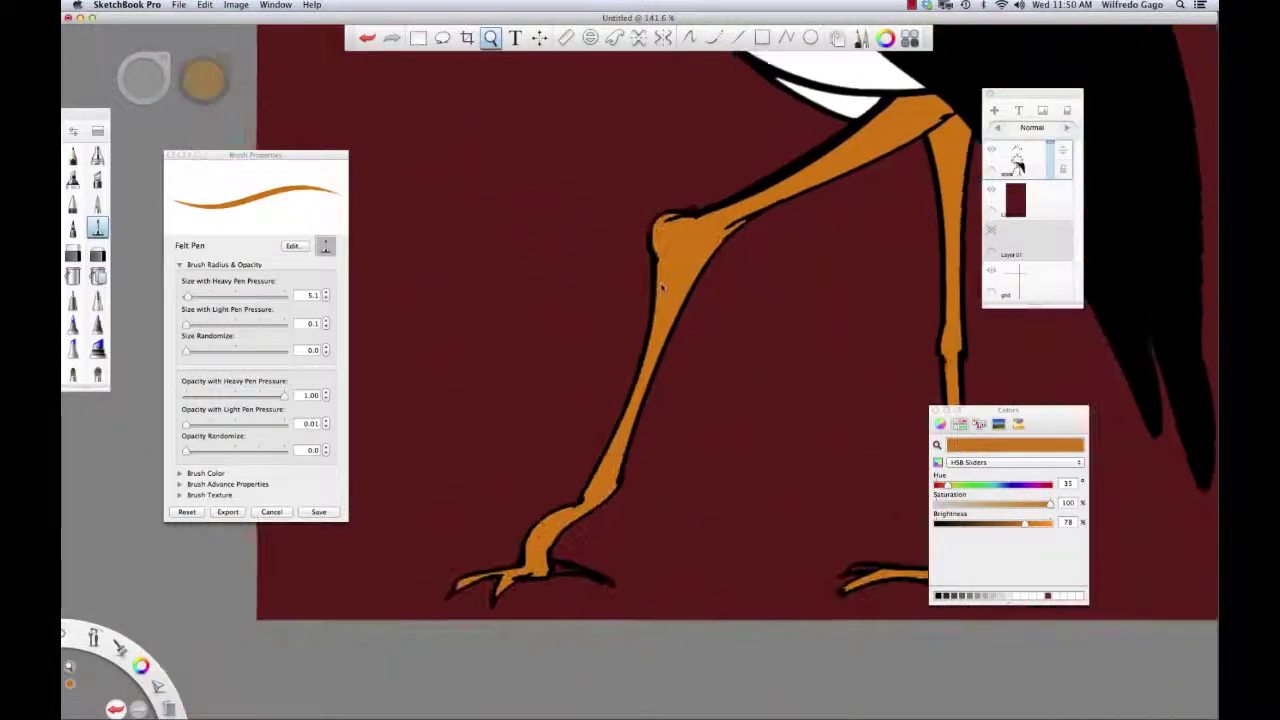
{"action": "left_click_drag", "start_coordinate": [620, 456], "coordinate": [674, 410]}
{"action": "key", "text": "bracketright"}
{"action": "key", "text": "bracketright"}
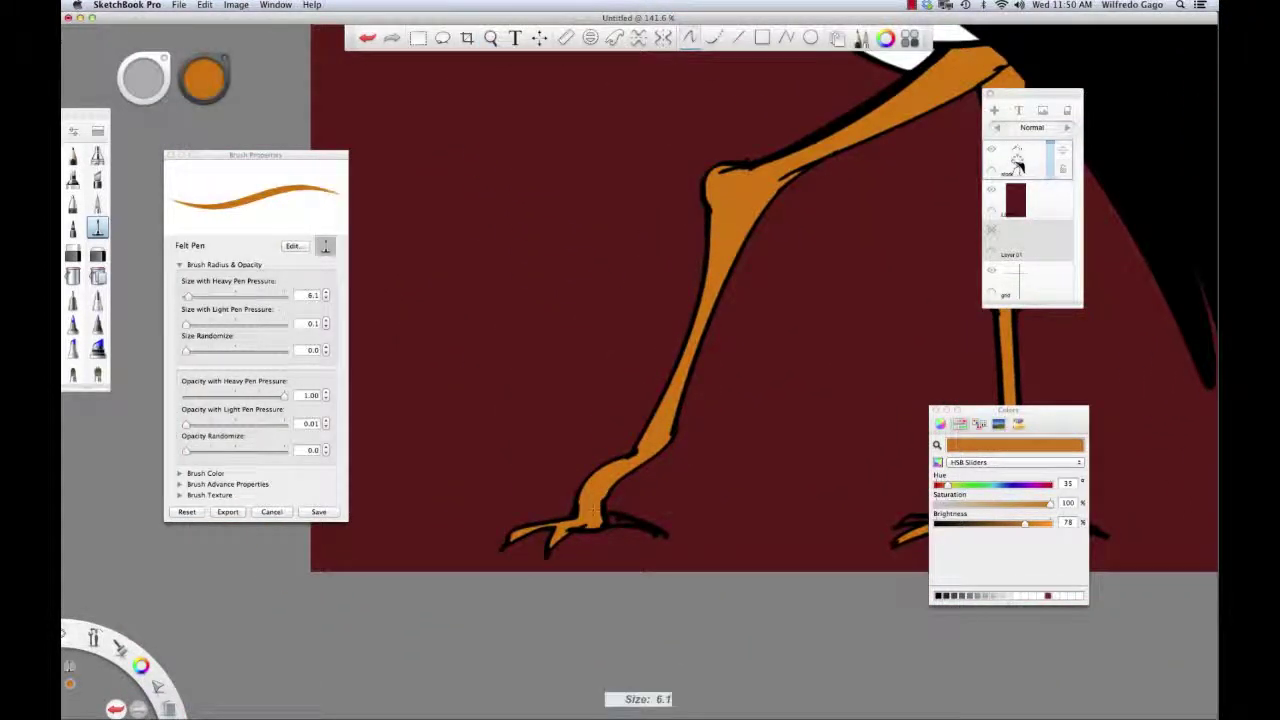
{"action": "mouse_move", "coordinate": [606, 517]}
{"action": "left_mouse_down"}
{"action": "mouse_move", "coordinate": [636, 520]}
{"action": "mouse_move", "coordinate": [613, 522]}
{"action": "left_mouse_up"}
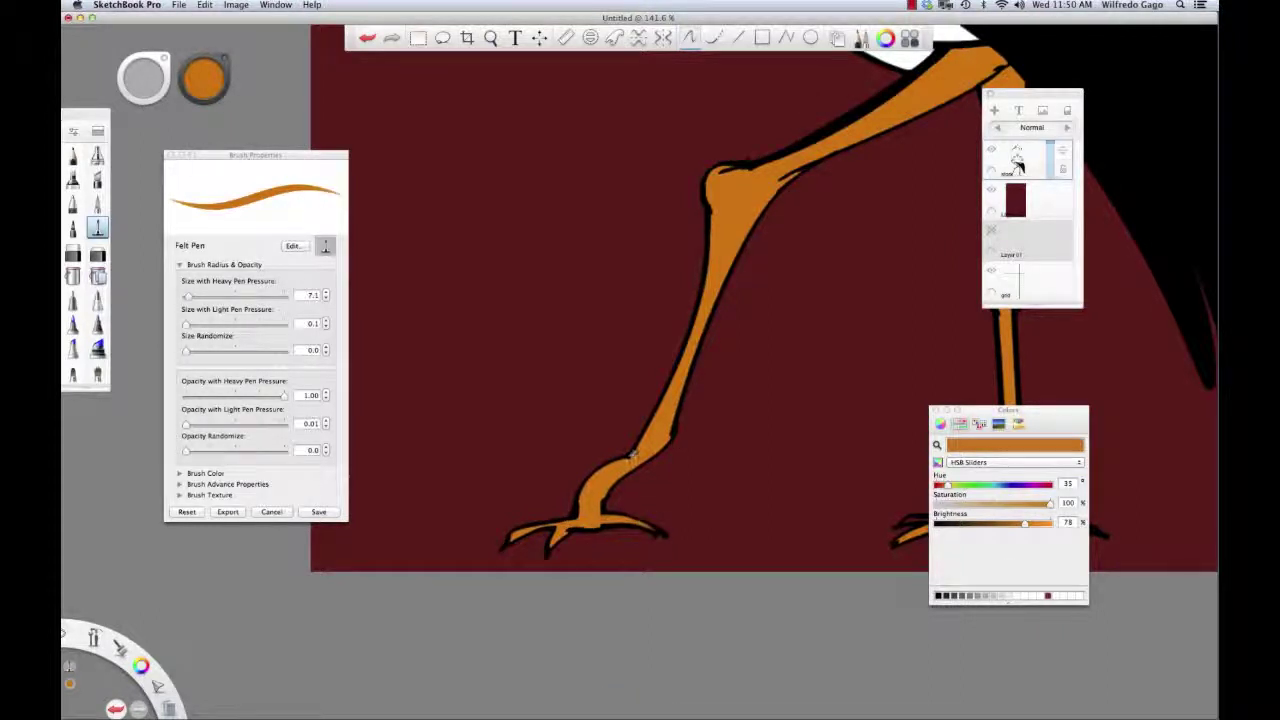
{"action": "left_click_drag", "start_coordinate": [653, 461], "coordinate": [509, 418]}
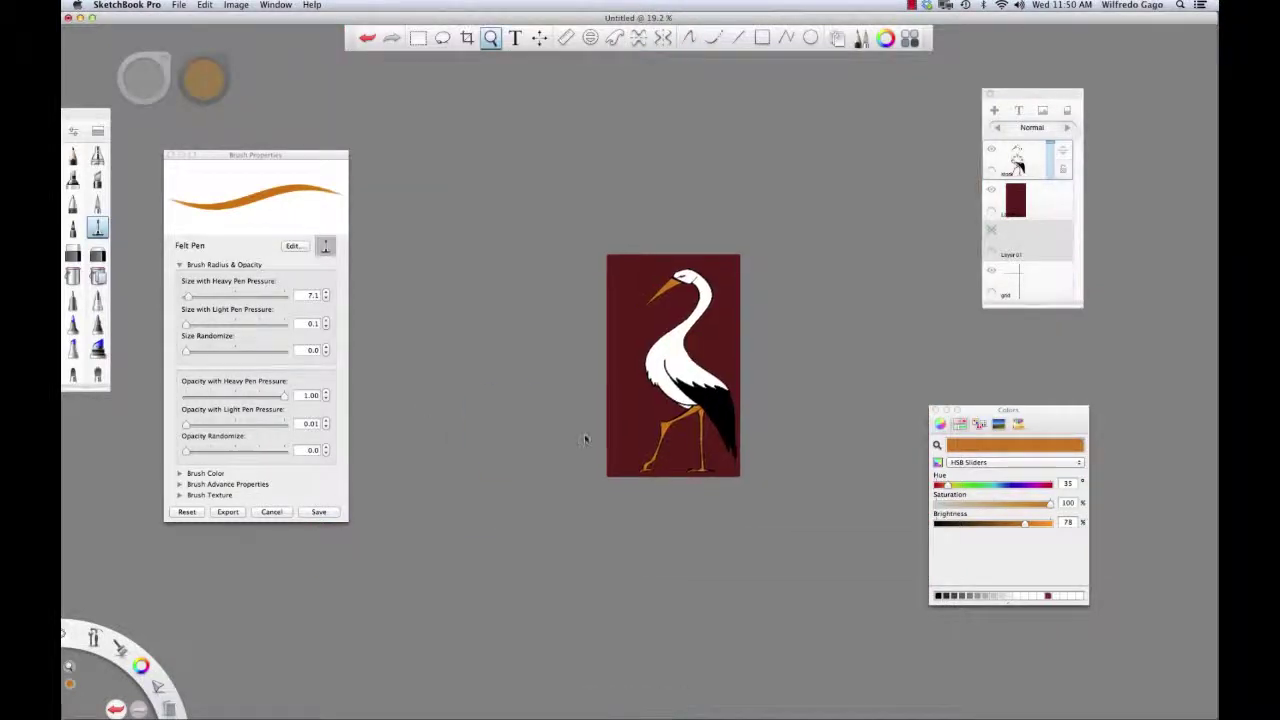
{"action": "left_click_drag", "start_coordinate": [586, 439], "coordinate": [569, 442]}
{"action": "key", "text": "space"}
{"action": "left_click_drag", "start_coordinate": [663, 449], "coordinate": [690, 442]}
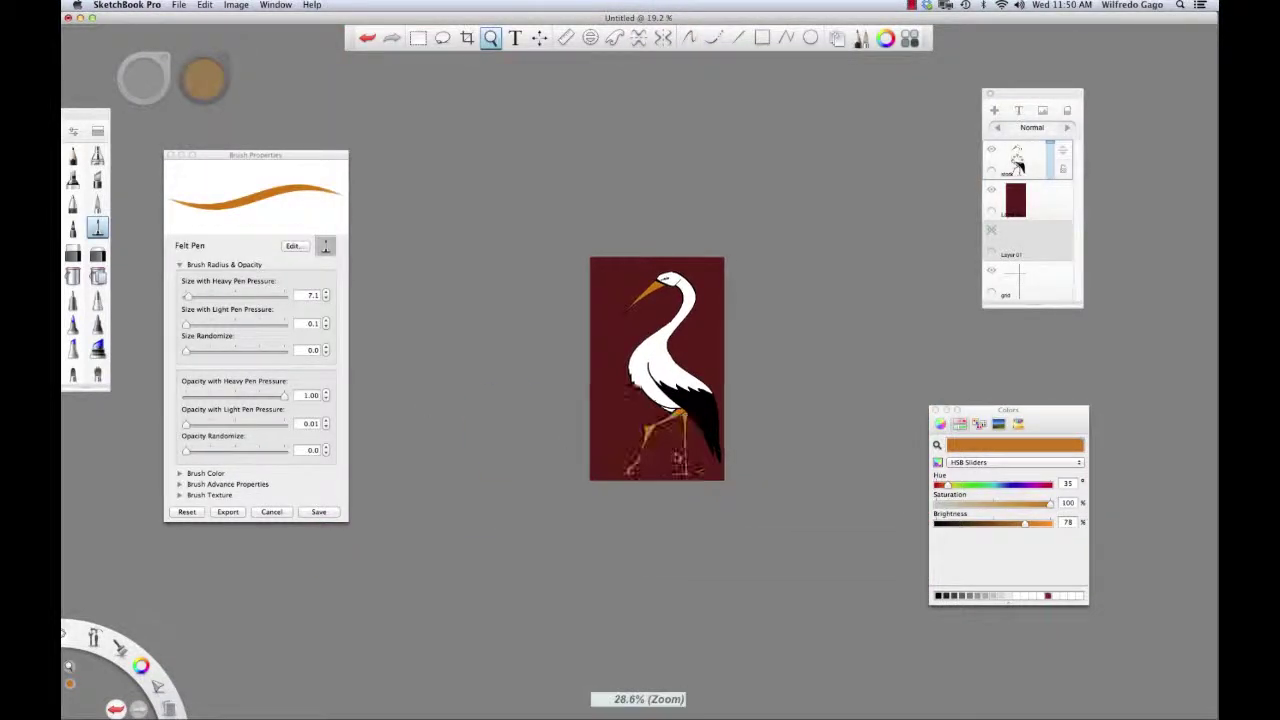
- Color the unfilled toe of the straight leg's foot orange with the Felt Pen, undoing the faulty stroke
{"action": "scroll", "coordinate": [650, 440], "scroll_direction": "up", "scroll_amount": 8}
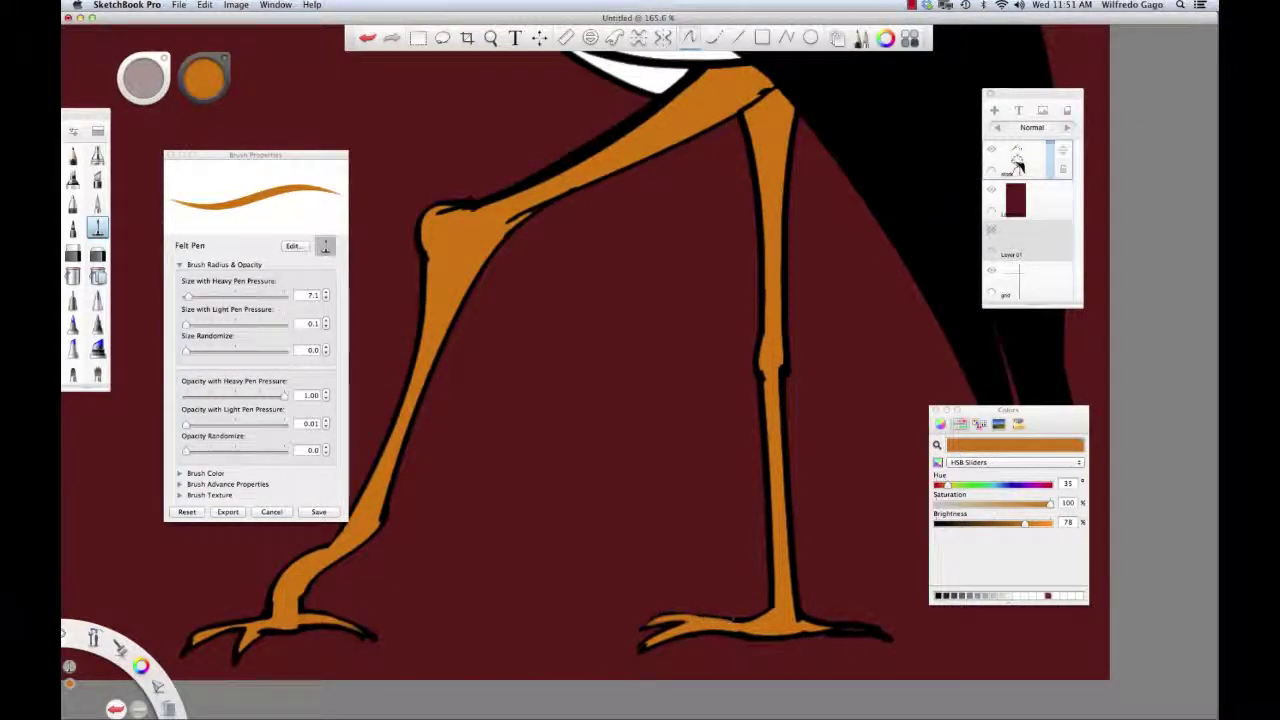
{"action": "left_click_drag", "start_coordinate": [824, 628], "coordinate": [878, 635]}
{"action": "key", "text": "super+z"}
{"action": "key", "text": "space"}
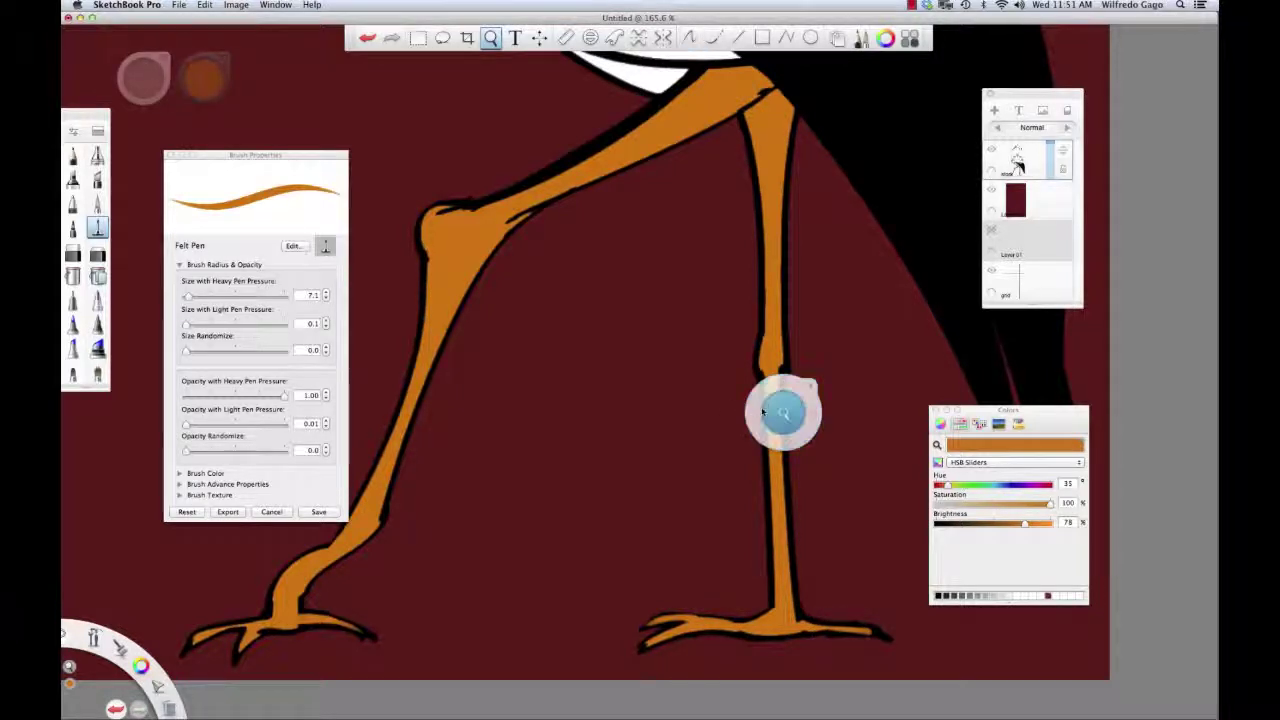
{"action": "left_click_drag", "start_coordinate": [780, 412], "coordinate": [632, 572]}
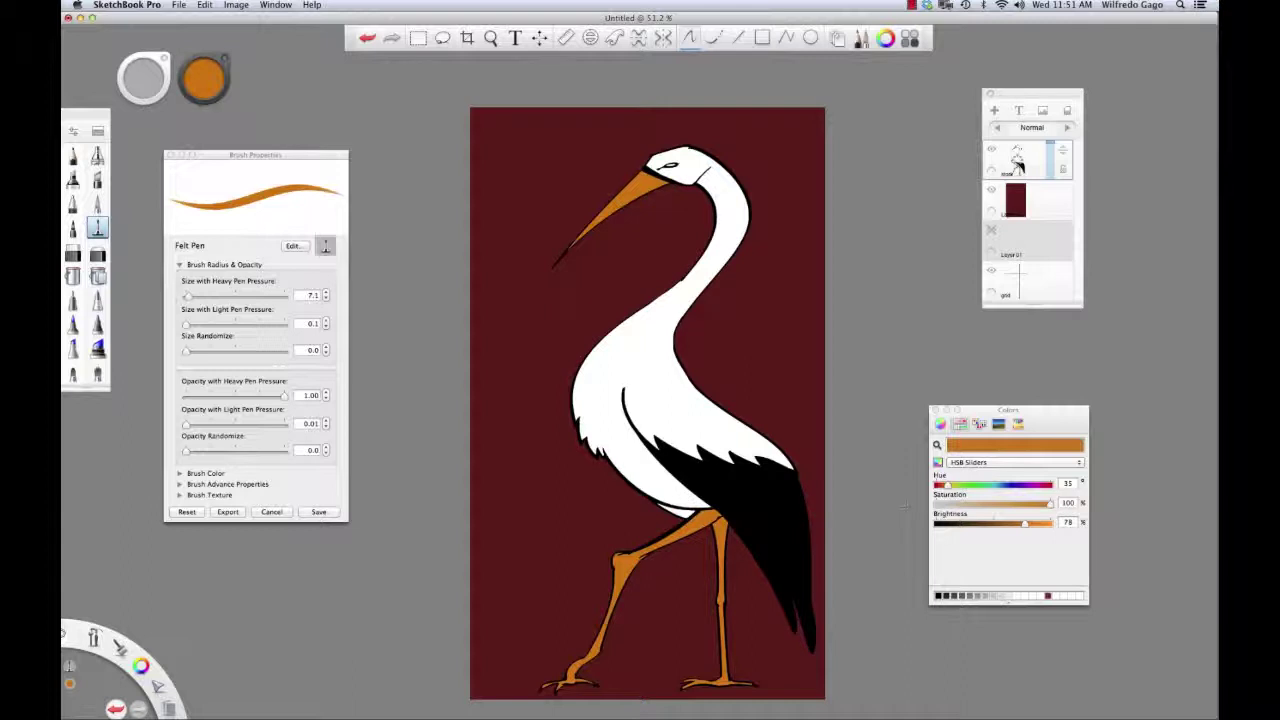
- Rename the dark red layer as background
{"action": "left_click", "coordinate": [1049, 207]}
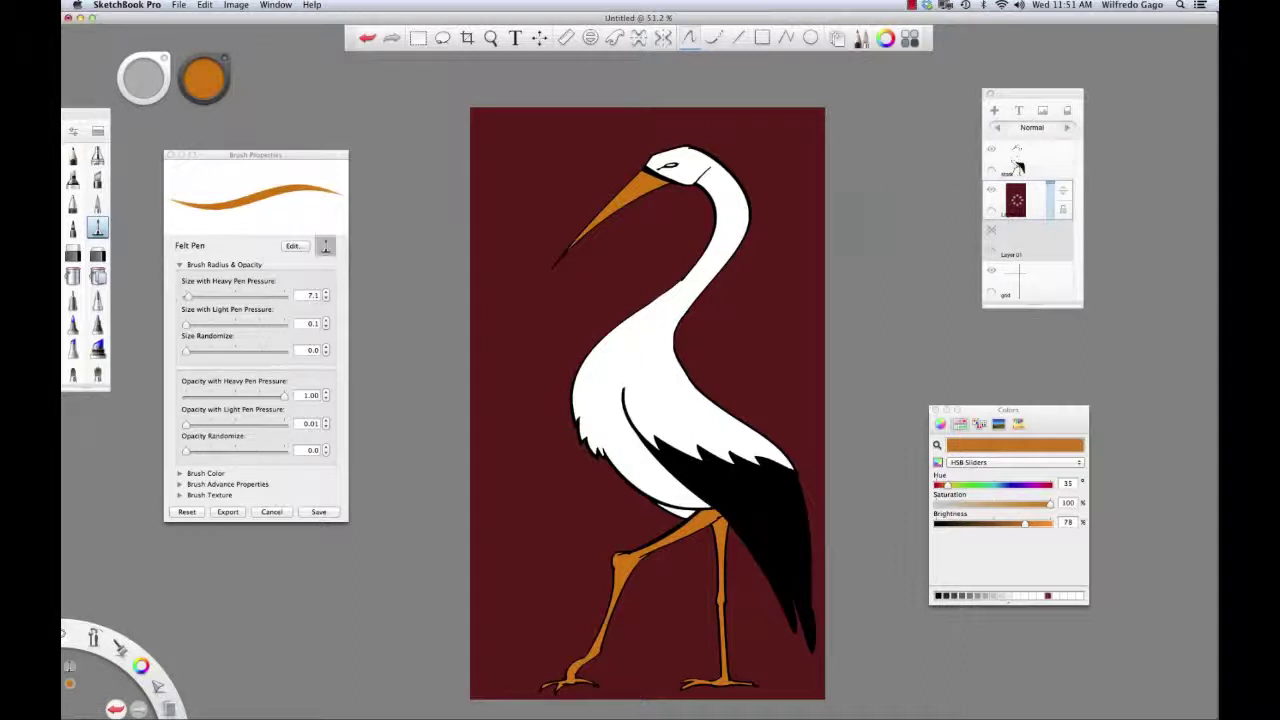
{"action": "left_click", "coordinate": [1034, 200]}
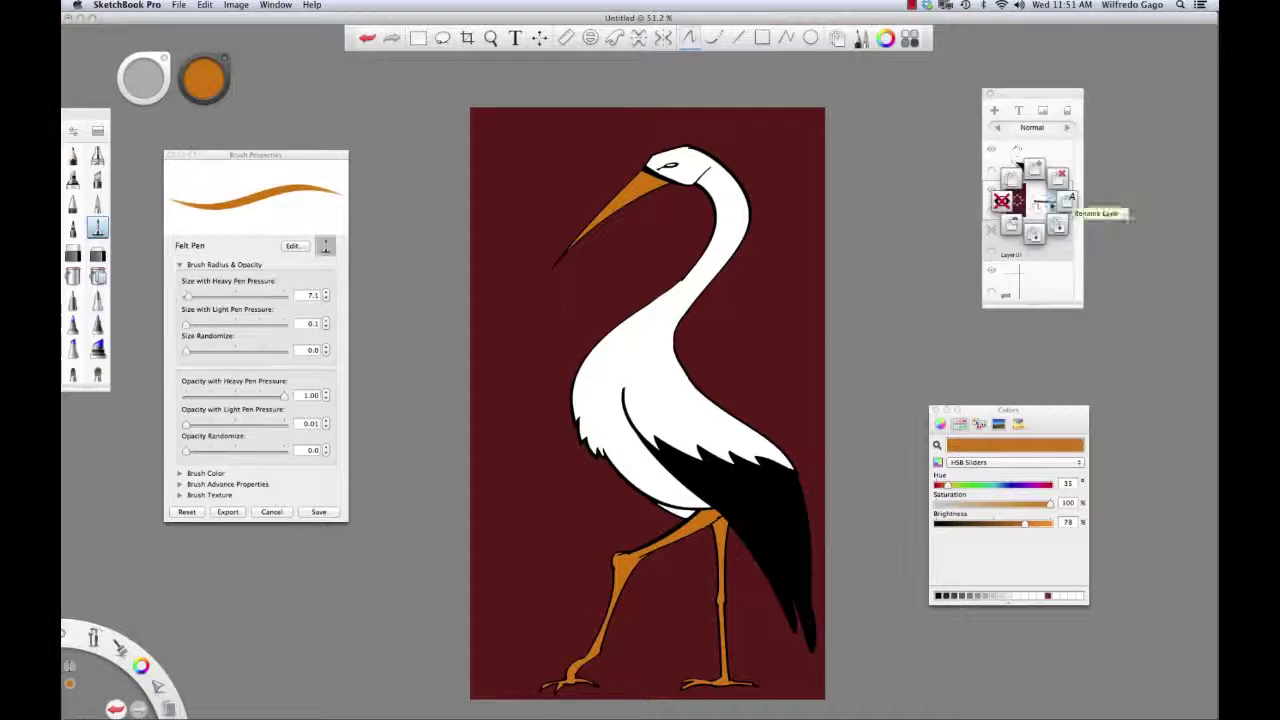
{"action": "left_click", "coordinate": [1068, 199]}
{"action": "type", "text": "backgro"}
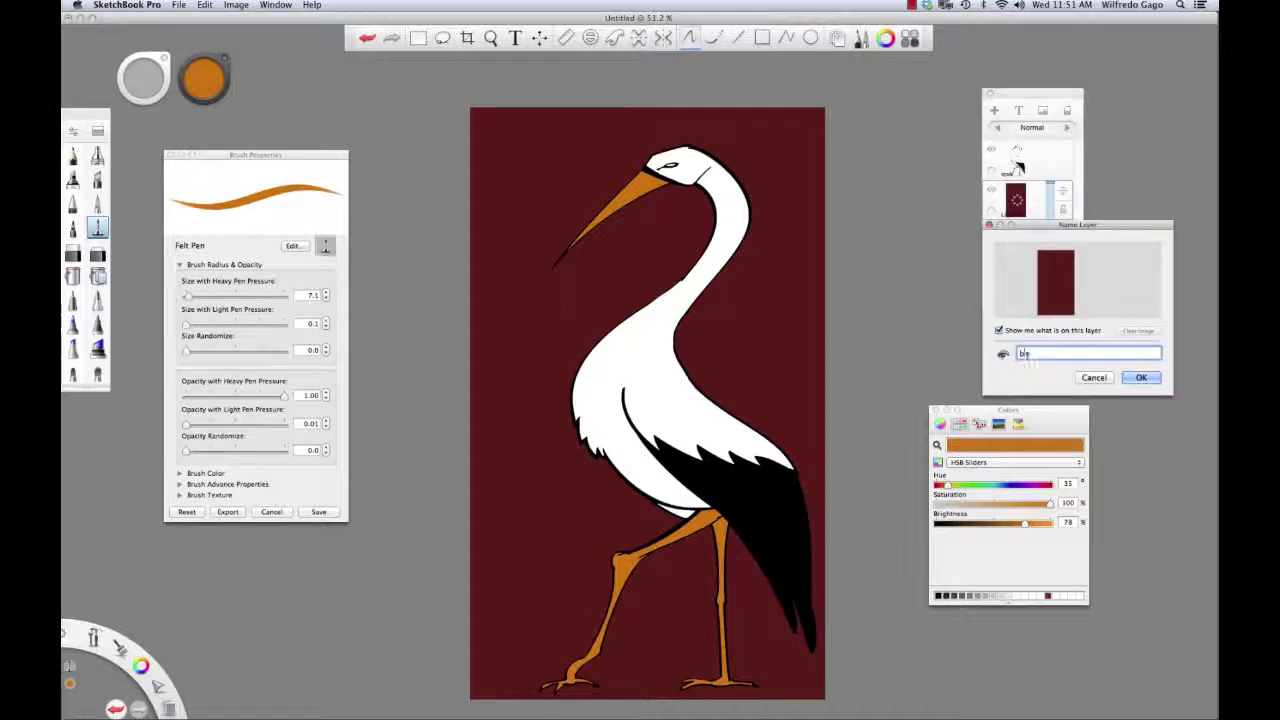
{"action": "type", "text": "und"}
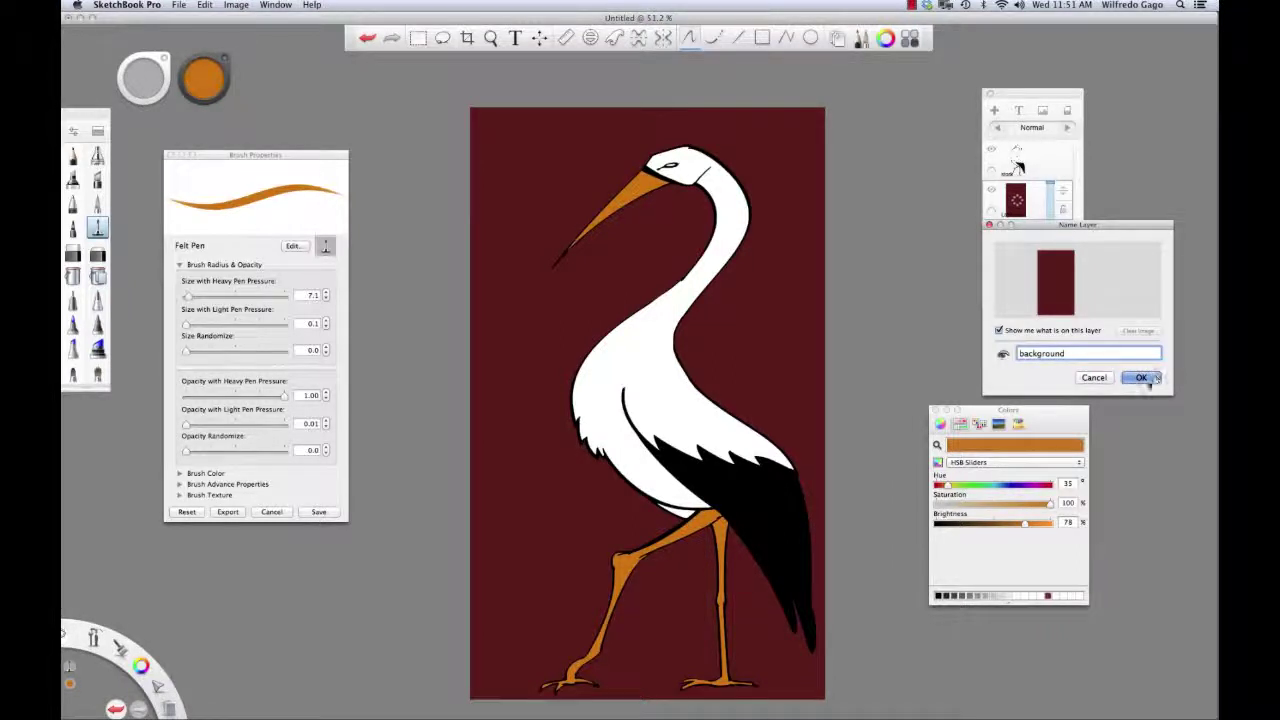
{"action": "key", "text": "Return"}
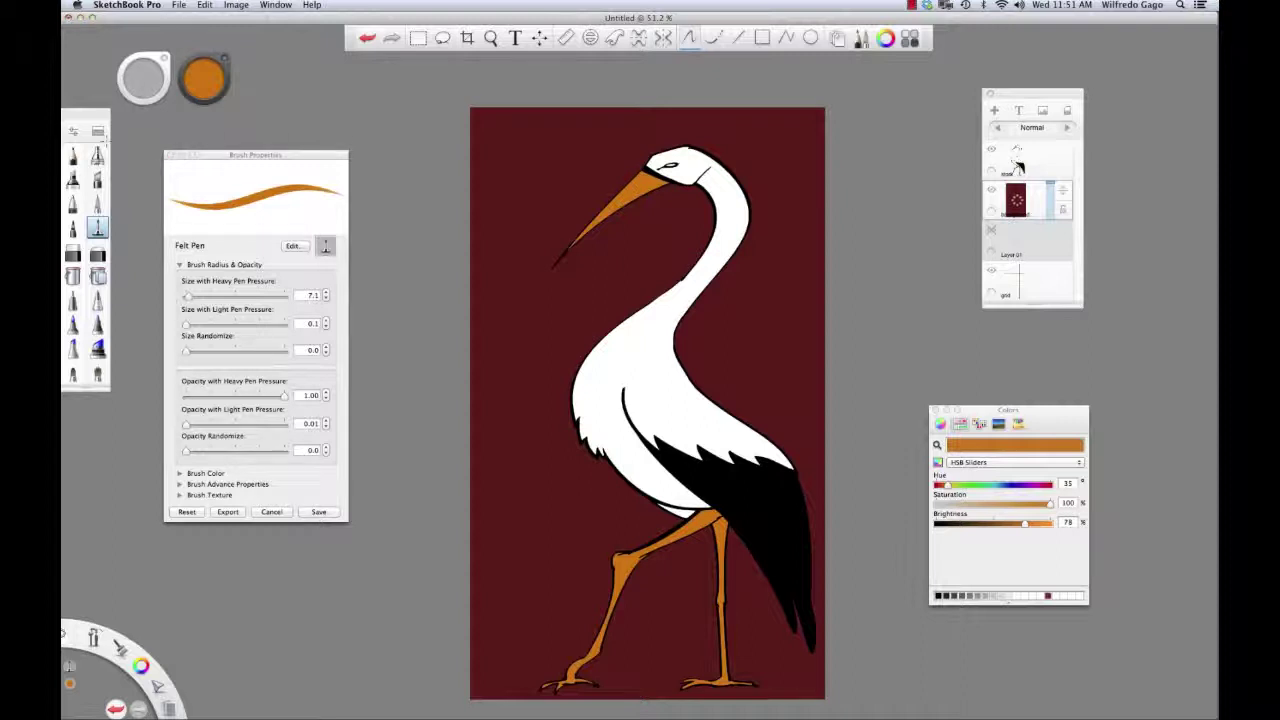
- Choose the Paint Splatter 1 brush from the Splatter set and lower the color's brightness to 0% for black
{"action": "left_click", "coordinate": [99, 133]}
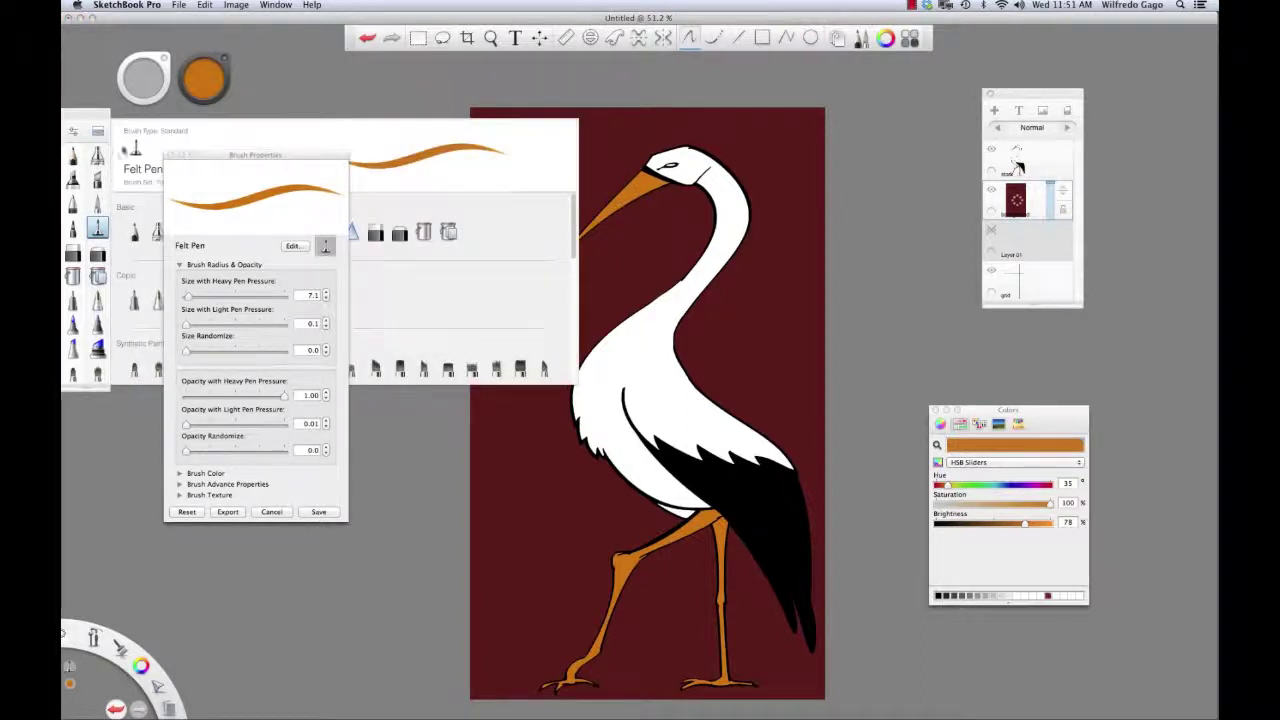
{"action": "left_click", "coordinate": [174, 156]}
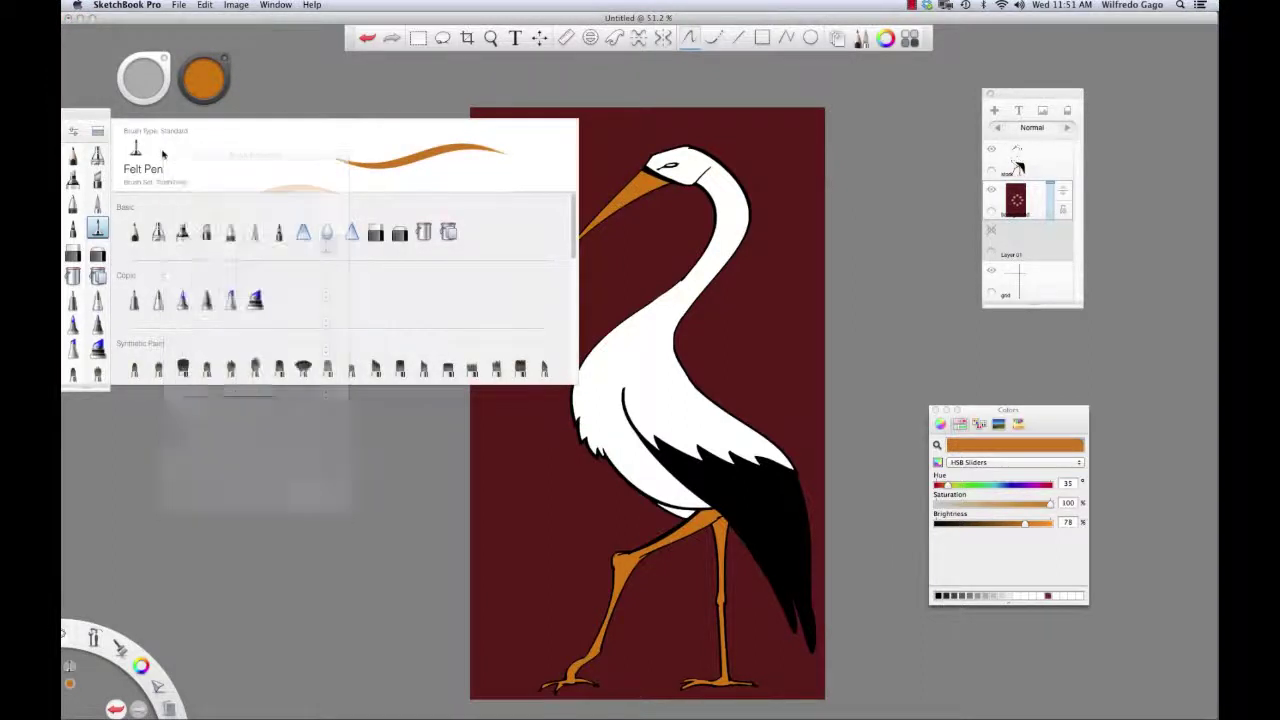
{"action": "left_click", "coordinate": [98, 132]}
{"action": "left_click", "coordinate": [98, 132]}
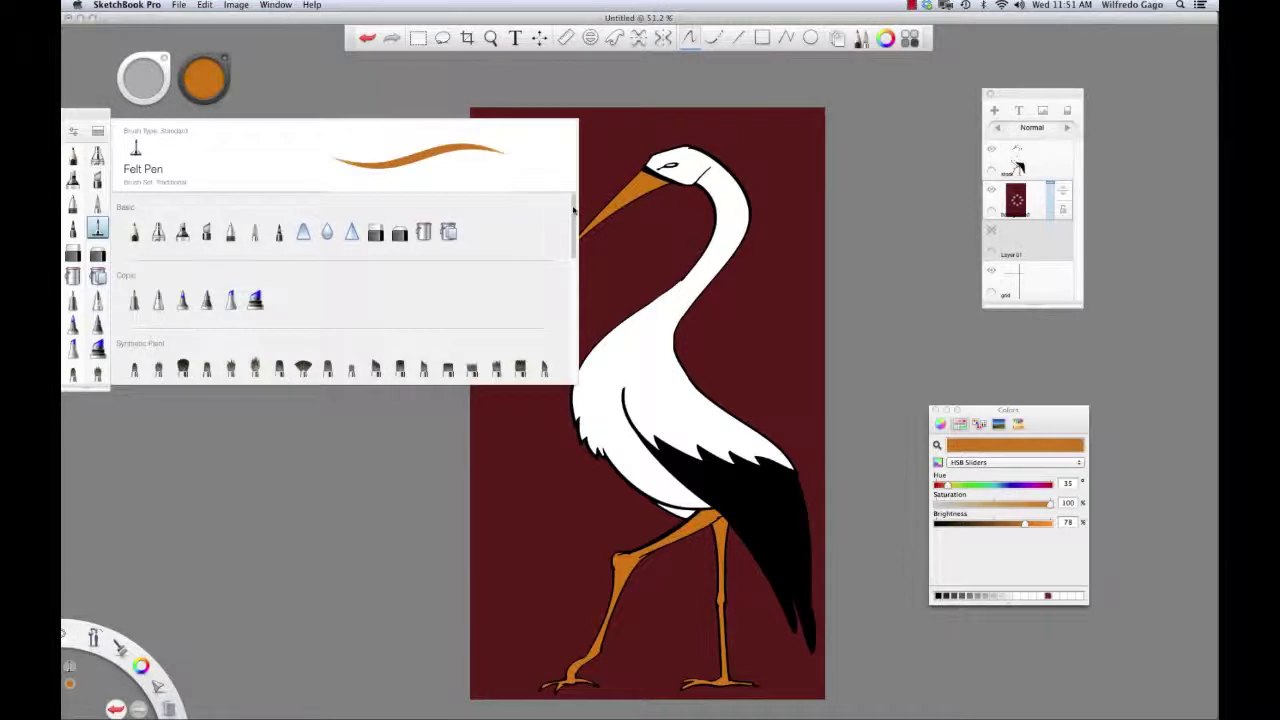
{"action": "scroll", "coordinate": [548, 287], "scroll_direction": "down", "scroll_amount": 10}
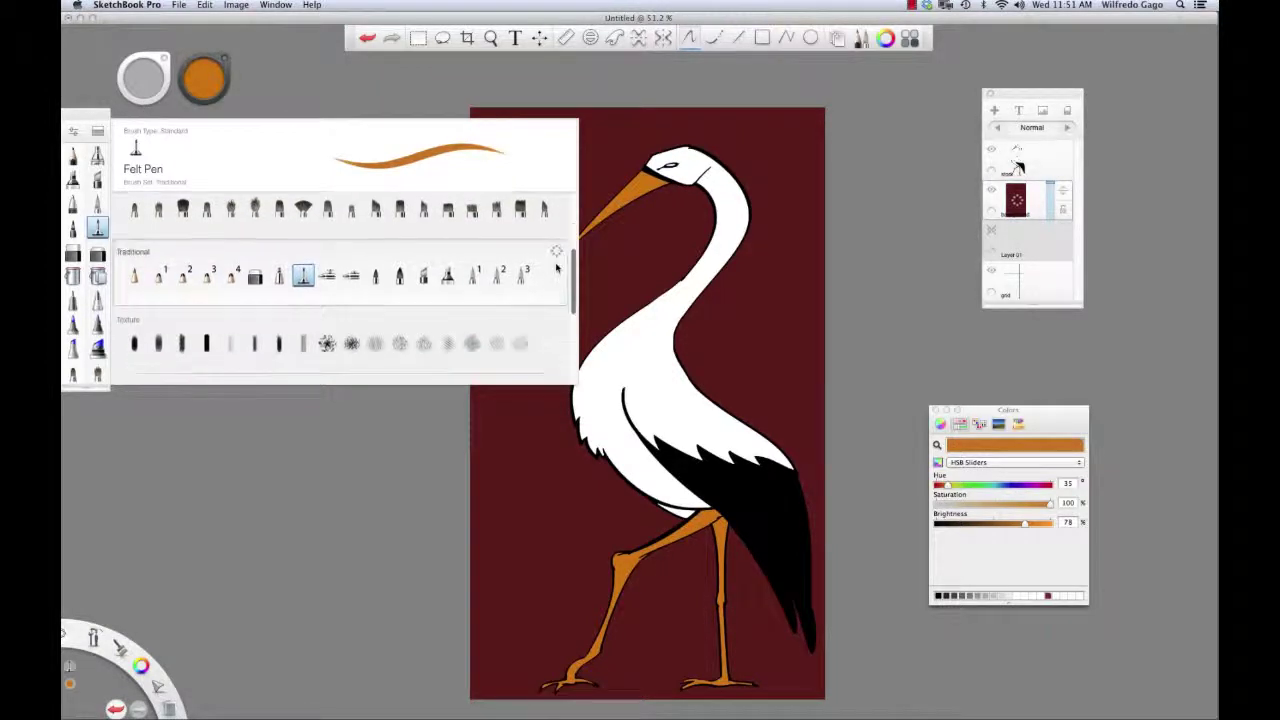
{"action": "scroll", "coordinate": [548, 287], "scroll_direction": "down", "scroll_amount": 5}
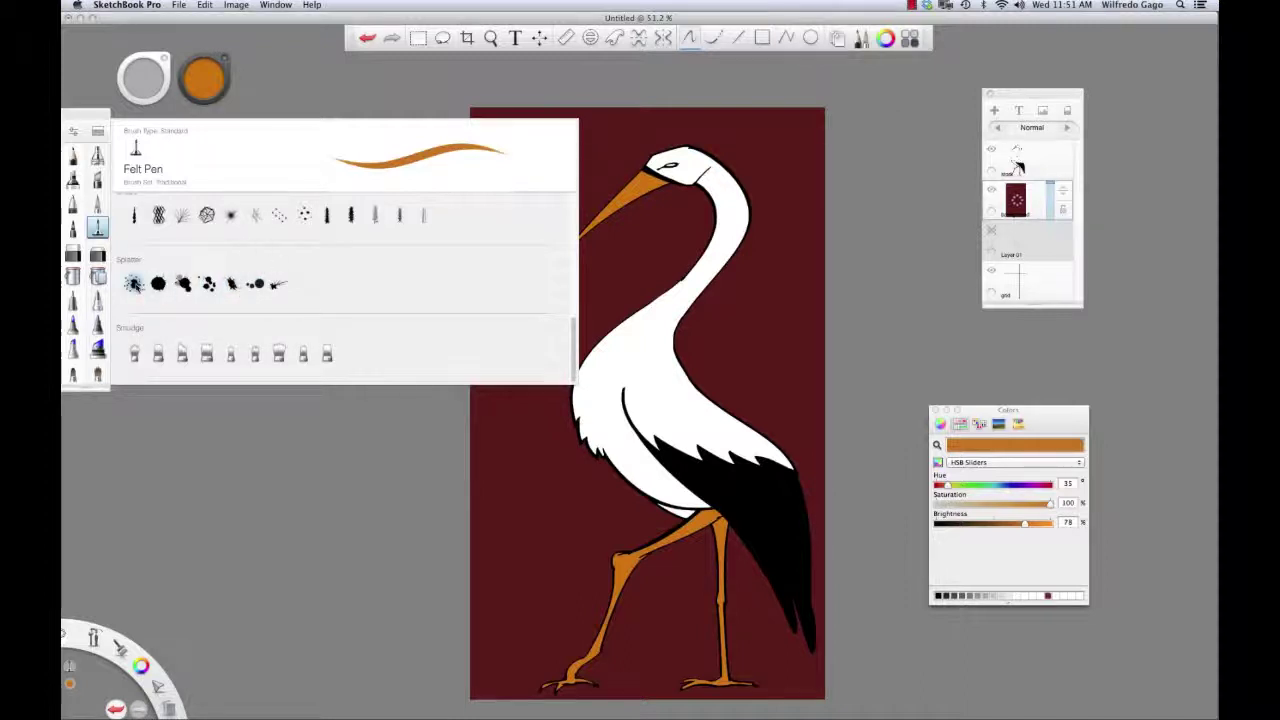
{"action": "left_click", "coordinate": [134, 286]}
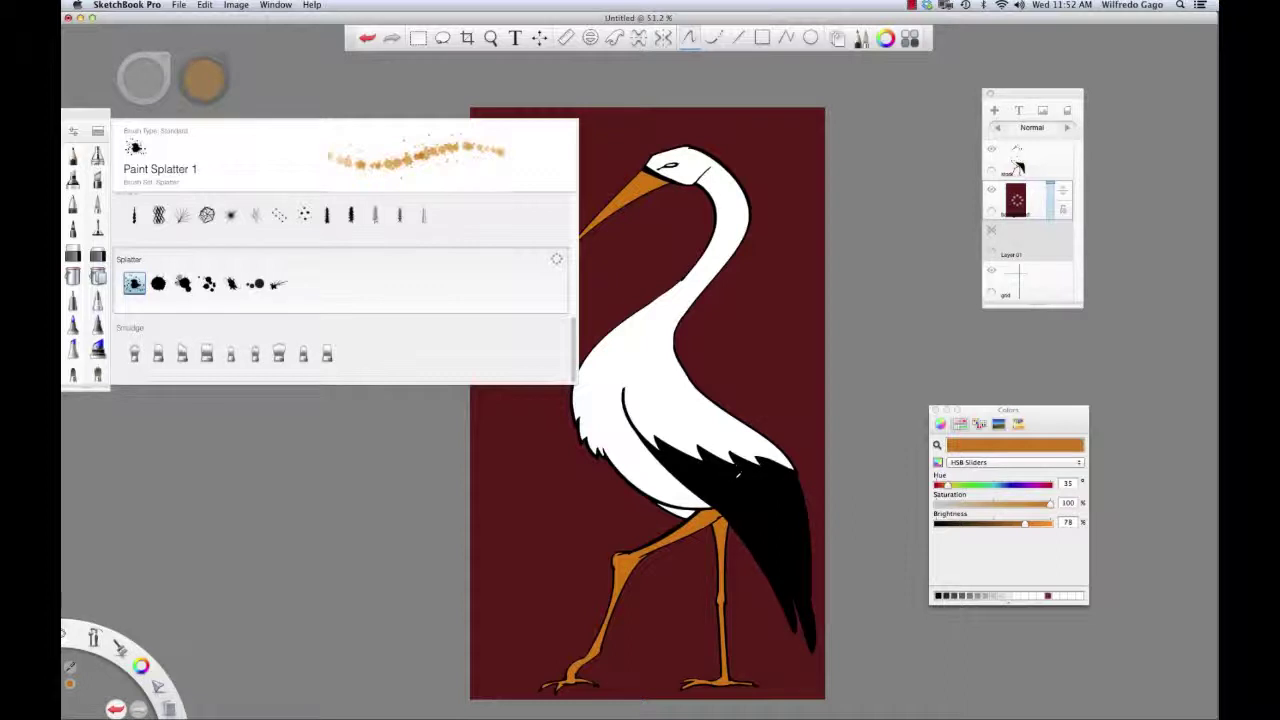
{"action": "left_click", "coordinate": [937, 523]}
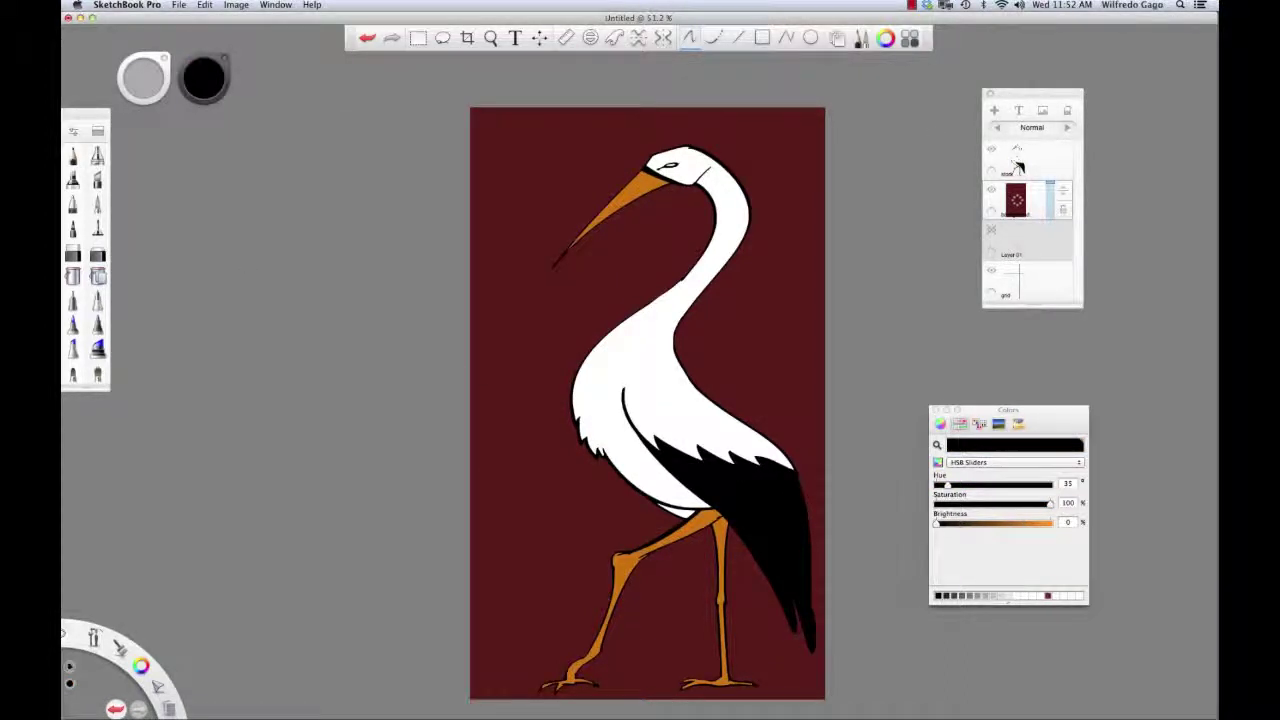
- Add a new layer above the background, enlarge the splatter brush, and paint a black splatter beside the back of the stork's neck
{"action": "left_click", "coordinate": [994, 110]}
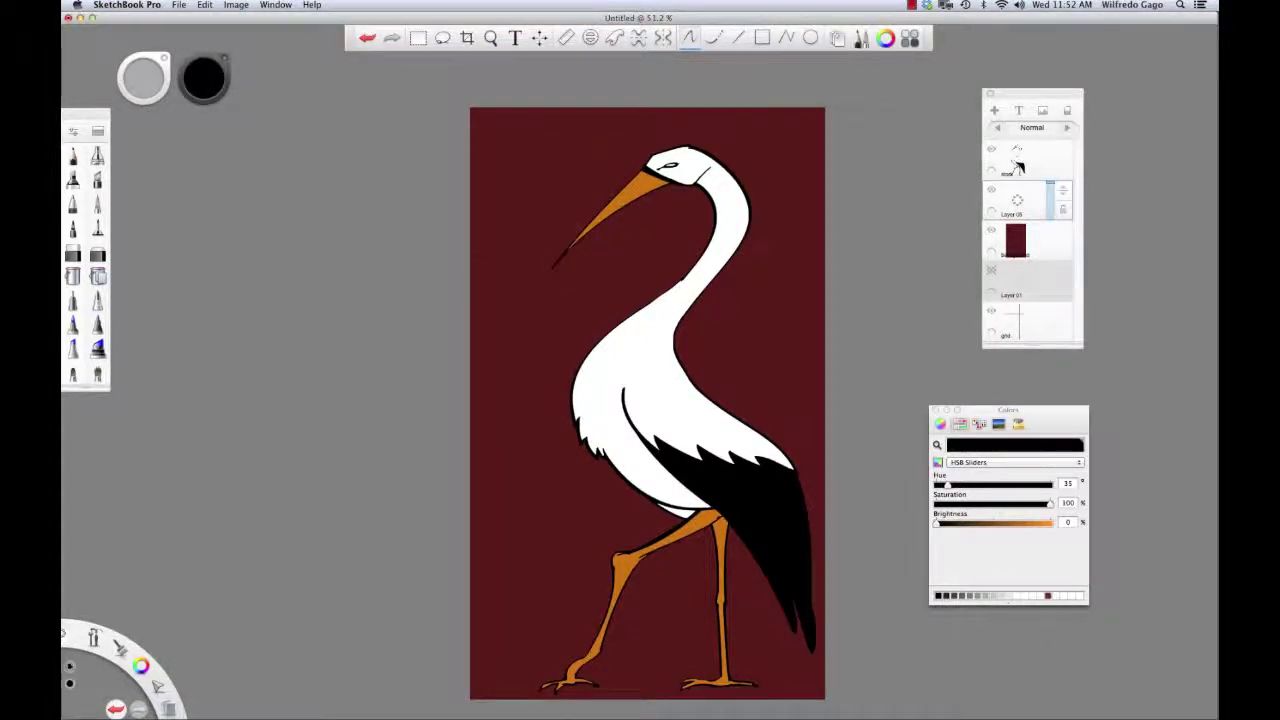
{"action": "left_click", "coordinate": [545, 295]}
{"action": "key", "text": "bracketright"}
{"action": "key", "text": "]"}
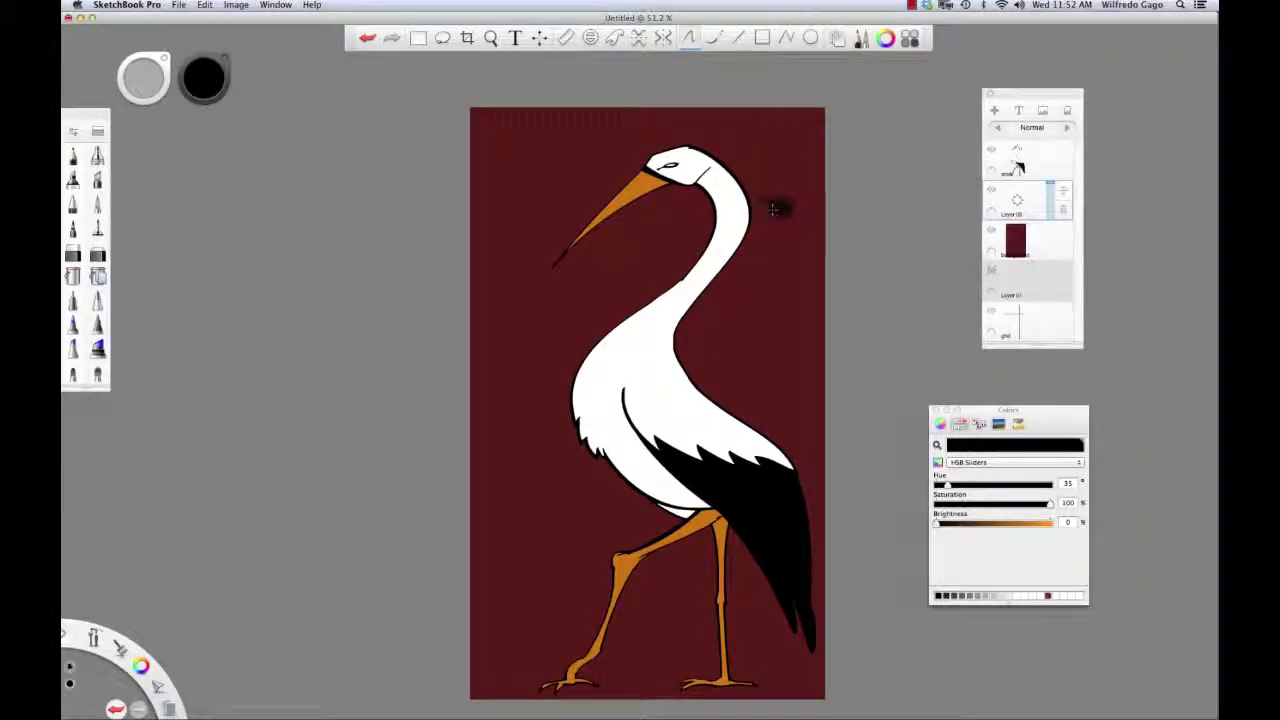
{"action": "left_click_drag", "start_coordinate": [776, 205], "coordinate": [777, 196]}
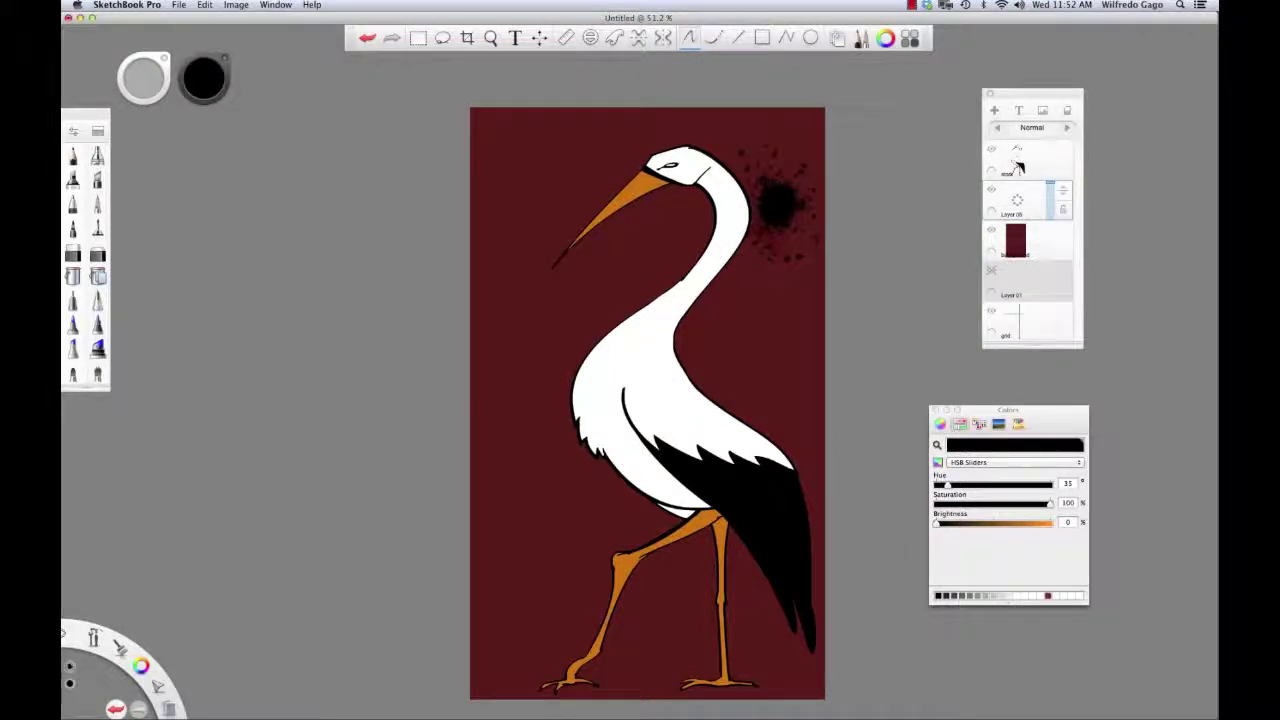
- Try extra black splatters near the canvas's left edge and around the stork's body, undoing them
{"action": "left_click", "coordinate": [814, 603]}
{"action": "left_click", "coordinate": [481, 500]}
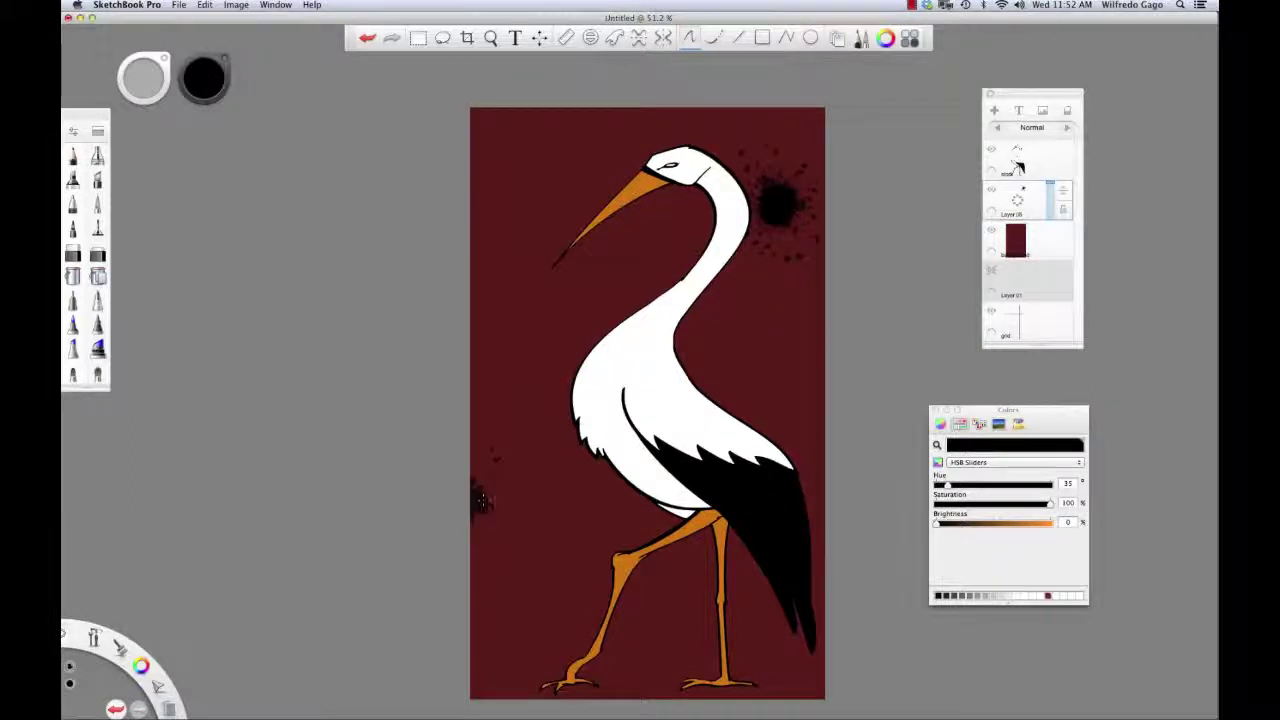
{"action": "key", "text": "super+z"}
{"action": "left_click", "coordinate": [687, 337]}
{"action": "key", "text": "super+z"}
{"action": "left_click", "coordinate": [688, 317]}
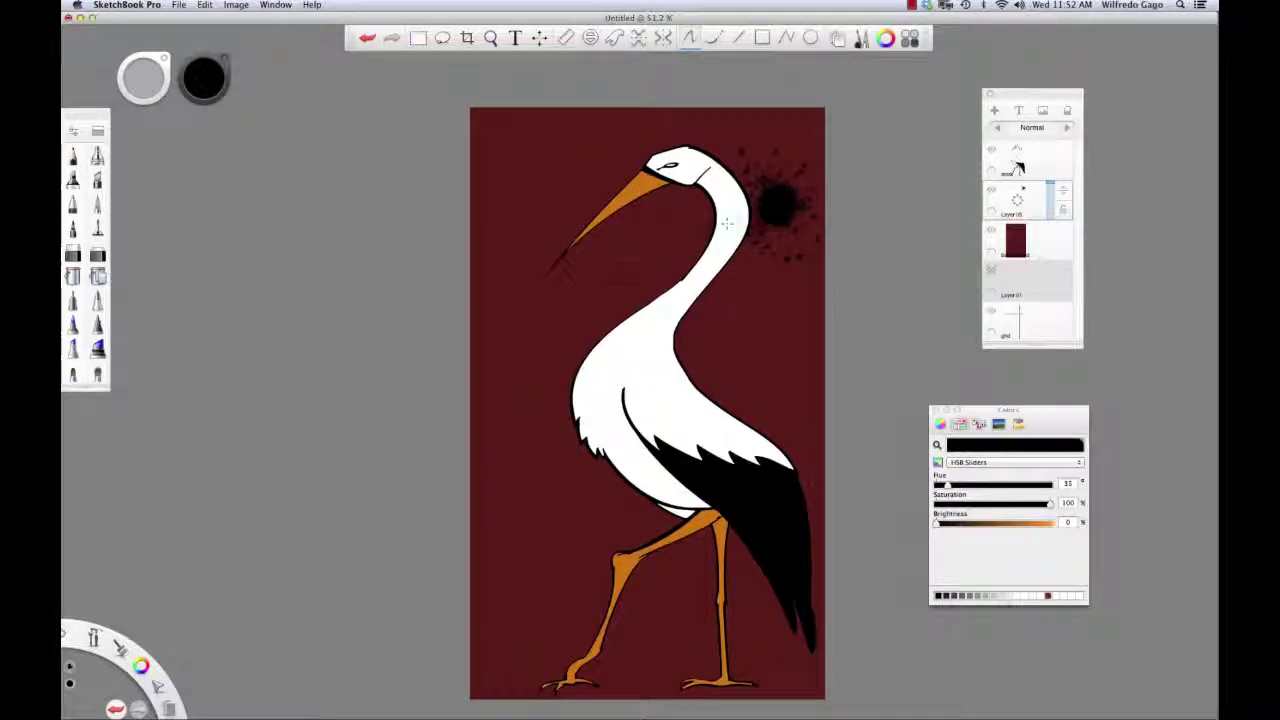
- Scale up the splatter layer's content and move it to the canvas's upper-right corner behind the stork's head
{"action": "key", "text": "m"}
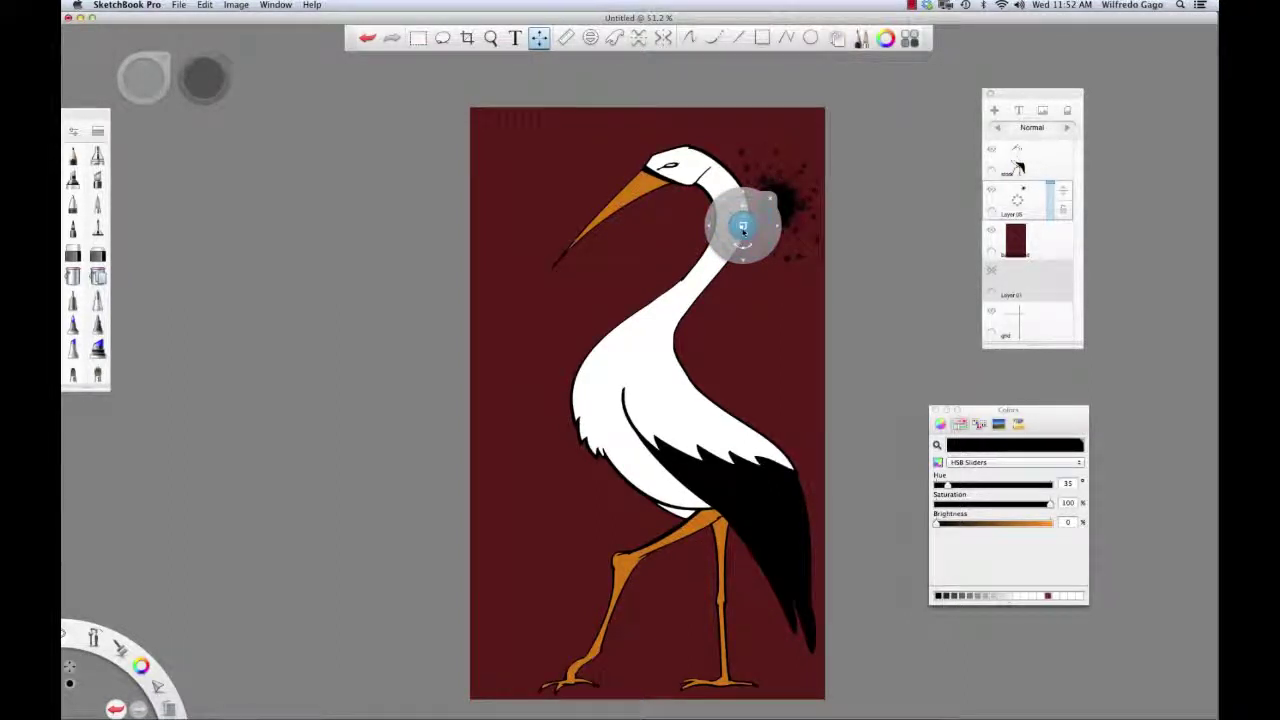
{"action": "left_click_drag", "start_coordinate": [746, 229], "coordinate": [651, 440]}
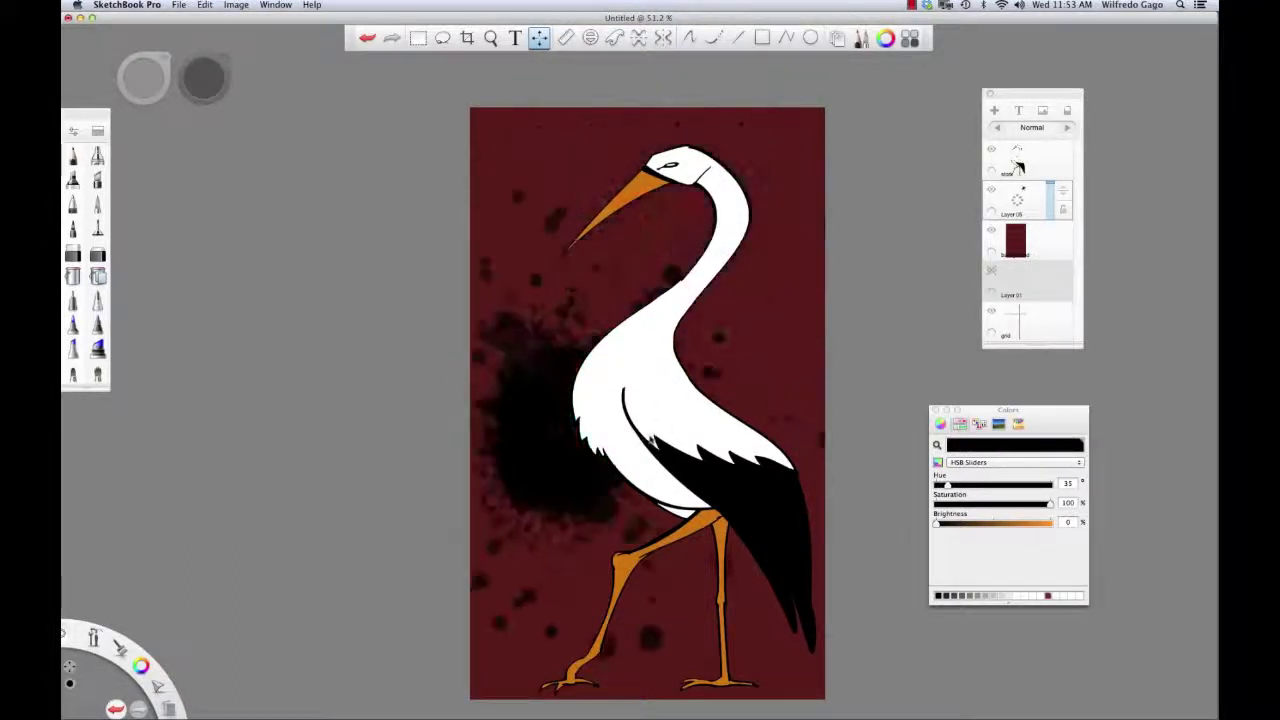
{"action": "mouse_move", "coordinate": [729, 251]}
{"action": "left_mouse_down"}
{"action": "mouse_move", "coordinate": [786, 186]}
{"action": "mouse_move", "coordinate": [797, 198]}
{"action": "mouse_move", "coordinate": [807, 189]}
{"action": "left_mouse_up"}
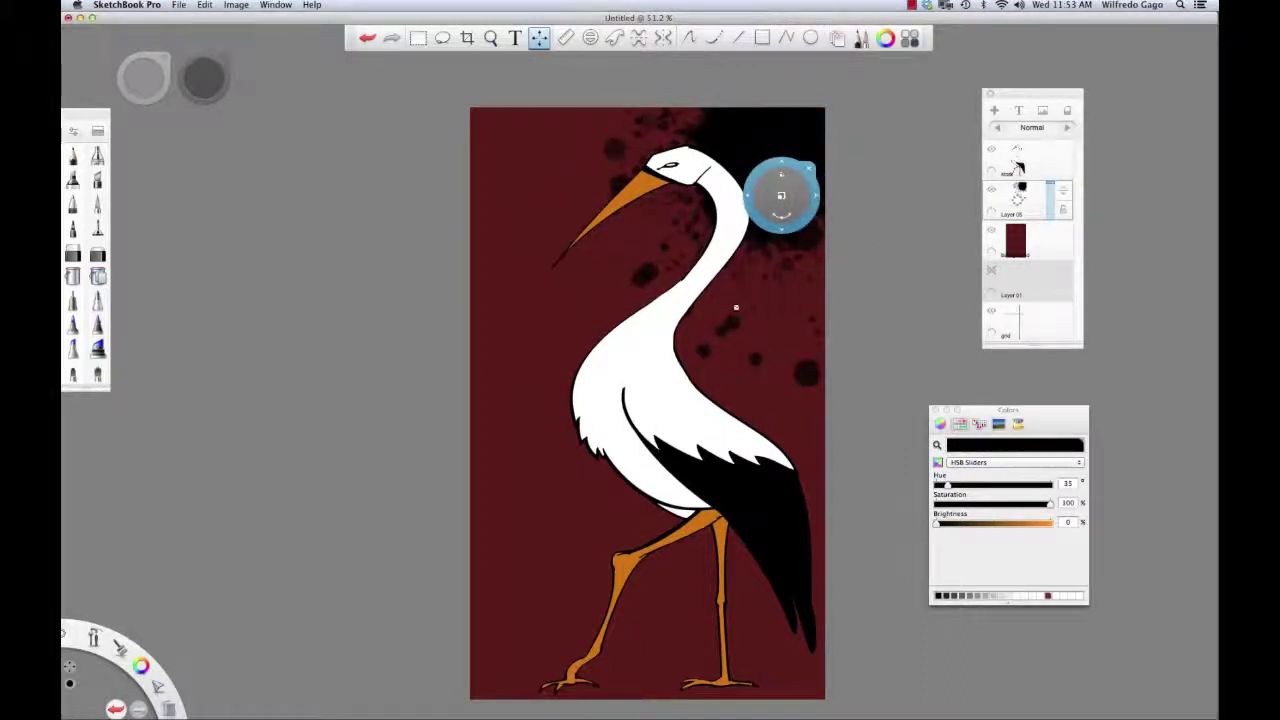
{"action": "key", "text": "Escape"}
- With brush size 255.0, extend the black splatter below the corner and behind the head, undoing the stroke down the canvas's right edge
{"action": "key", "text": "bracketright"}
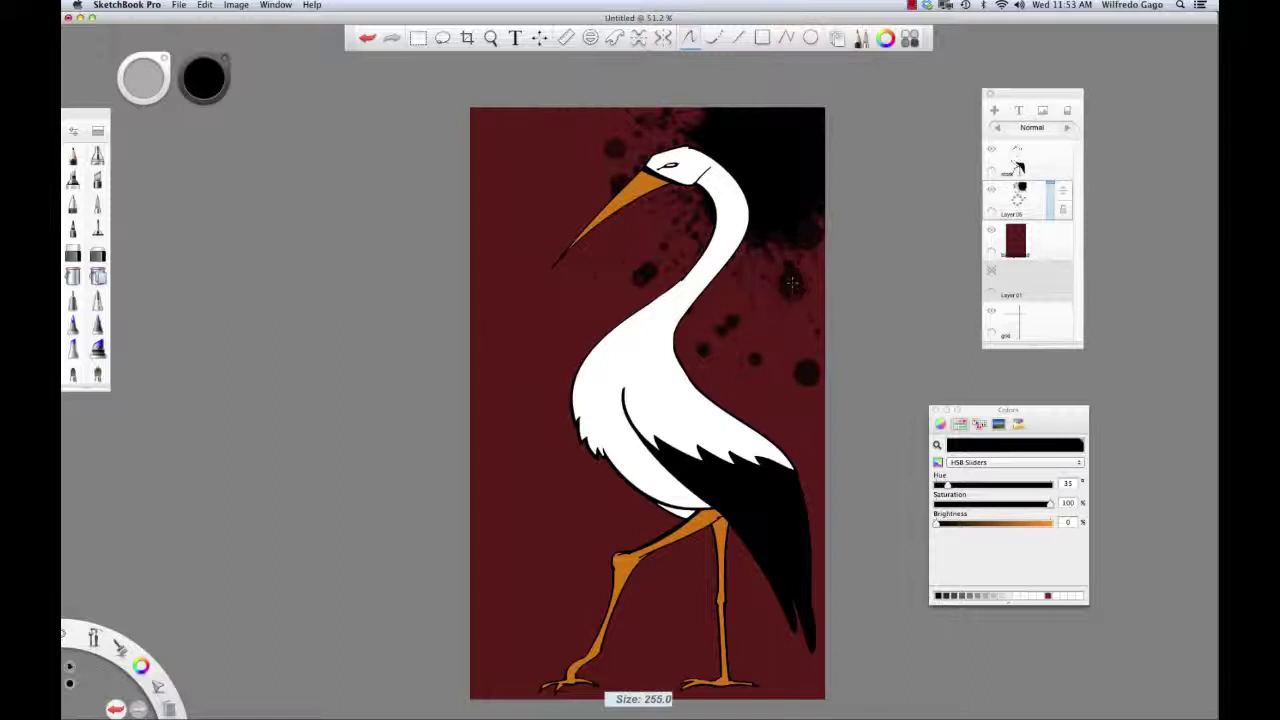
{"action": "mouse_move", "coordinate": [786, 276]}
{"action": "left_mouse_down"}
{"action": "mouse_move", "coordinate": [768, 260]}
{"action": "mouse_move", "coordinate": [792, 265]}
{"action": "left_mouse_up"}
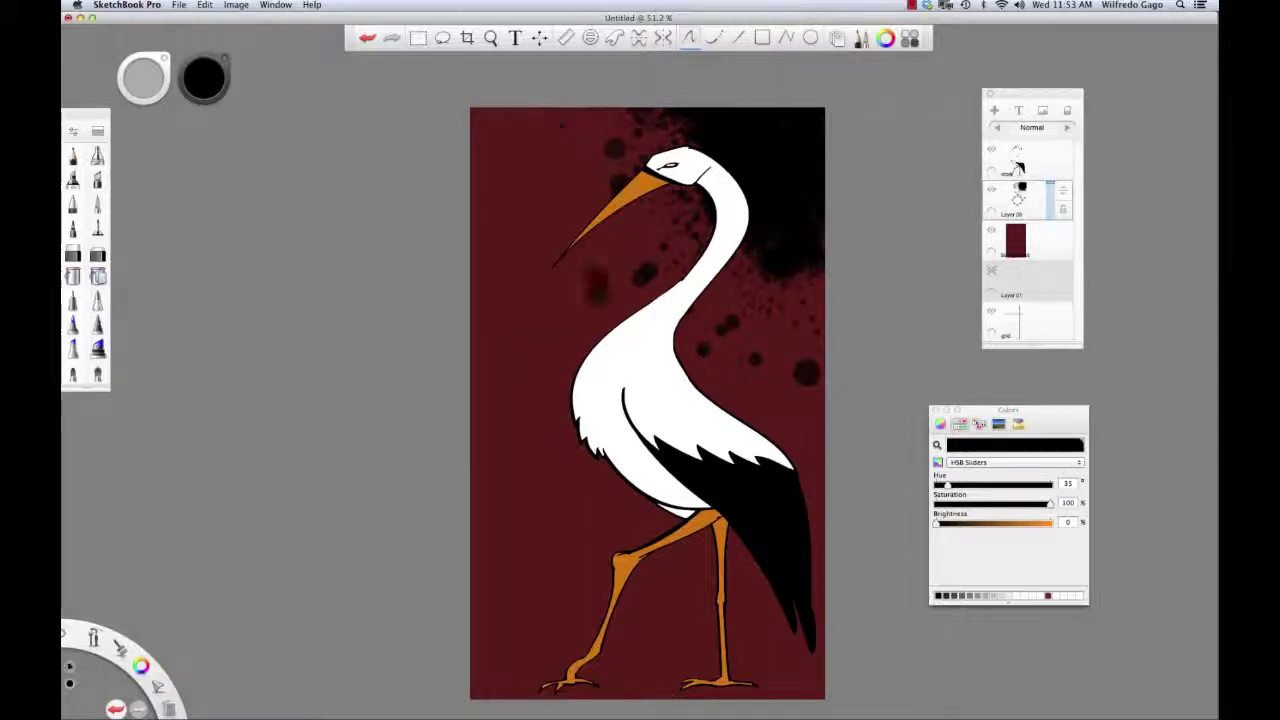
{"action": "left_click_drag", "start_coordinate": [700, 220], "coordinate": [668, 122]}
{"action": "left_click_drag", "start_coordinate": [796, 302], "coordinate": [811, 352]}
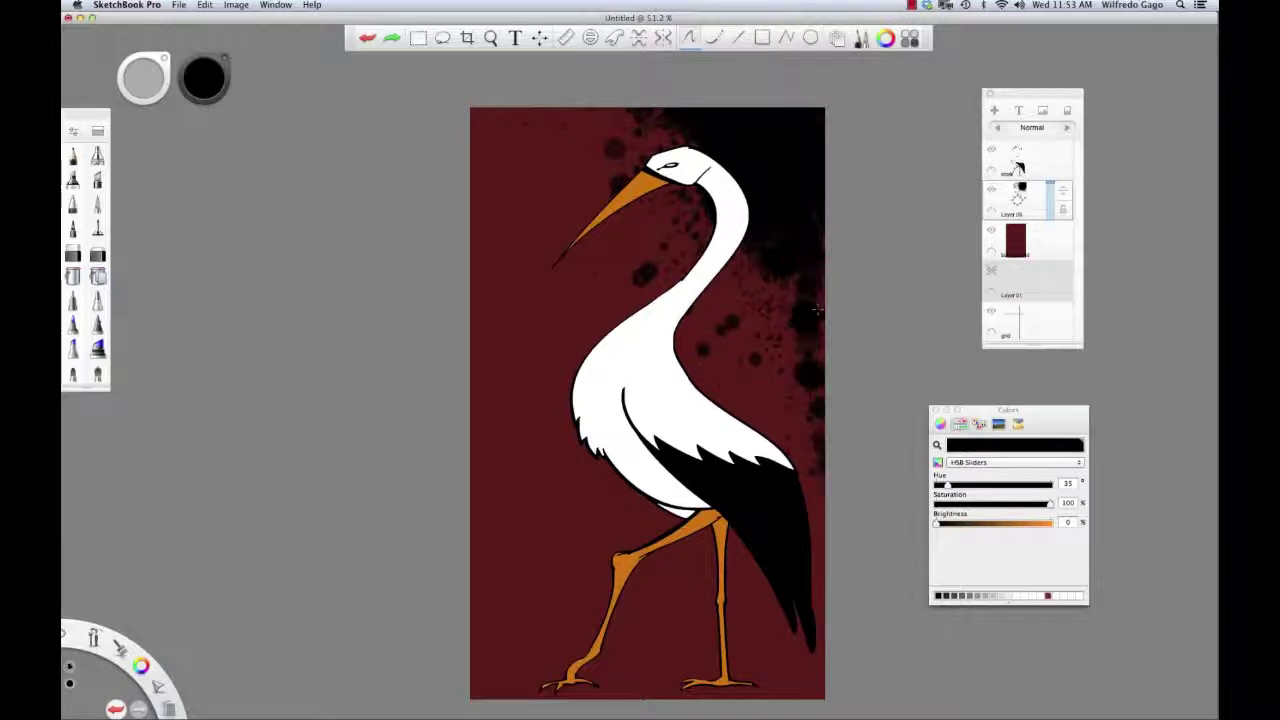
{"action": "key", "text": "super+z"}
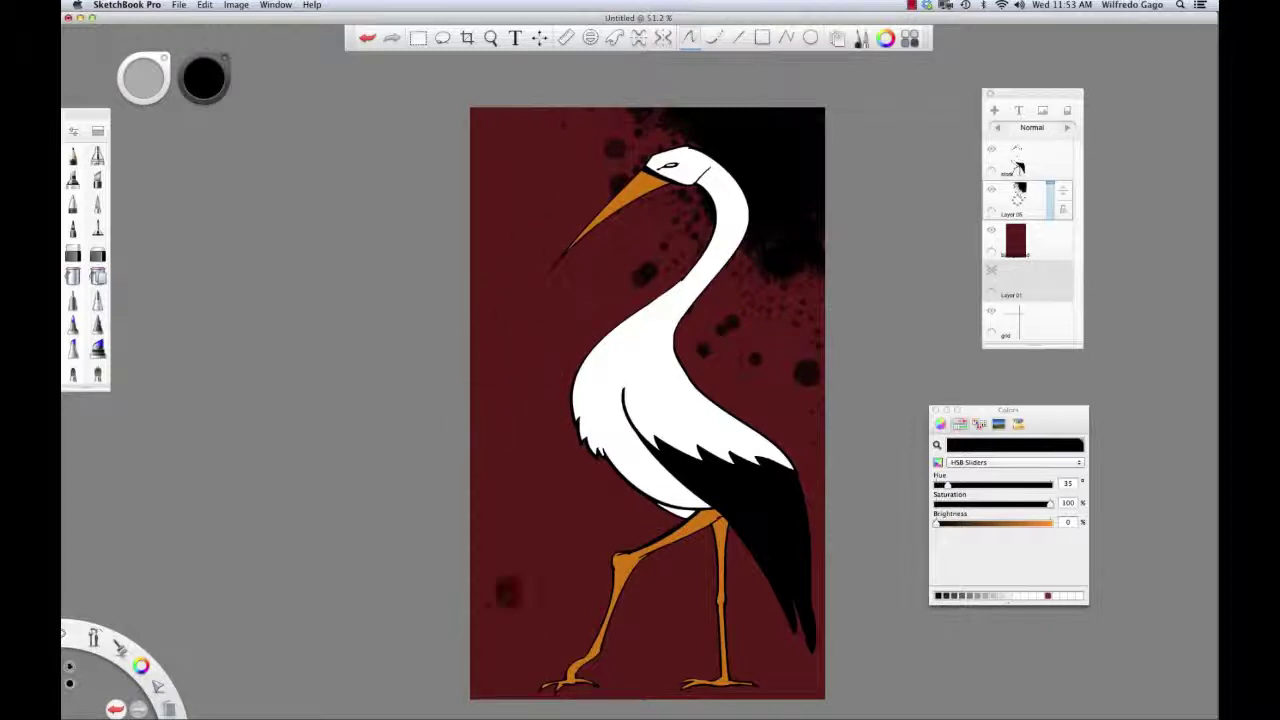
- Paint black splatters in the canvas's lower-left corner and along its bottom edge behind the bent leg's foot
{"action": "mouse_move", "coordinate": [472, 663]}
{"action": "left_mouse_down"}
{"action": "mouse_move", "coordinate": [552, 690]}
{"action": "mouse_move", "coordinate": [474, 677]}
{"action": "left_mouse_up"}
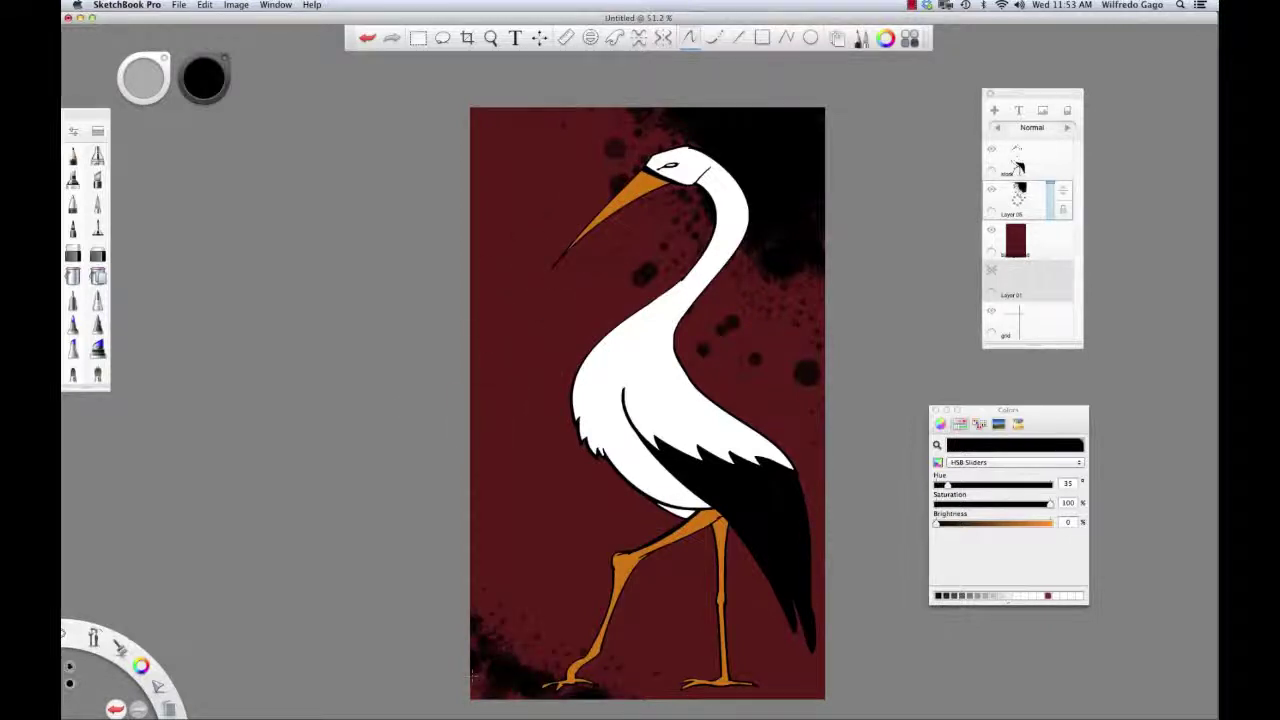
{"action": "left_click_drag", "start_coordinate": [487, 588], "coordinate": [505, 635]}
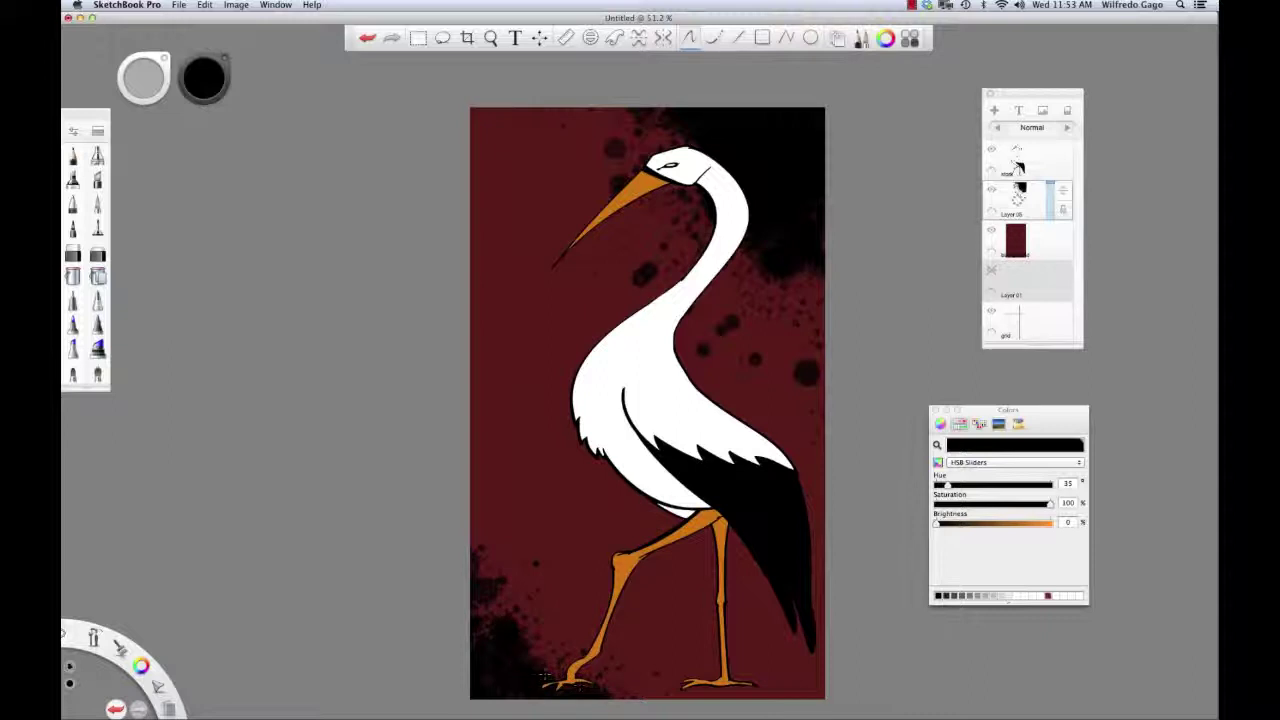
{"action": "left_click_drag", "start_coordinate": [545, 676], "coordinate": [630, 685]}
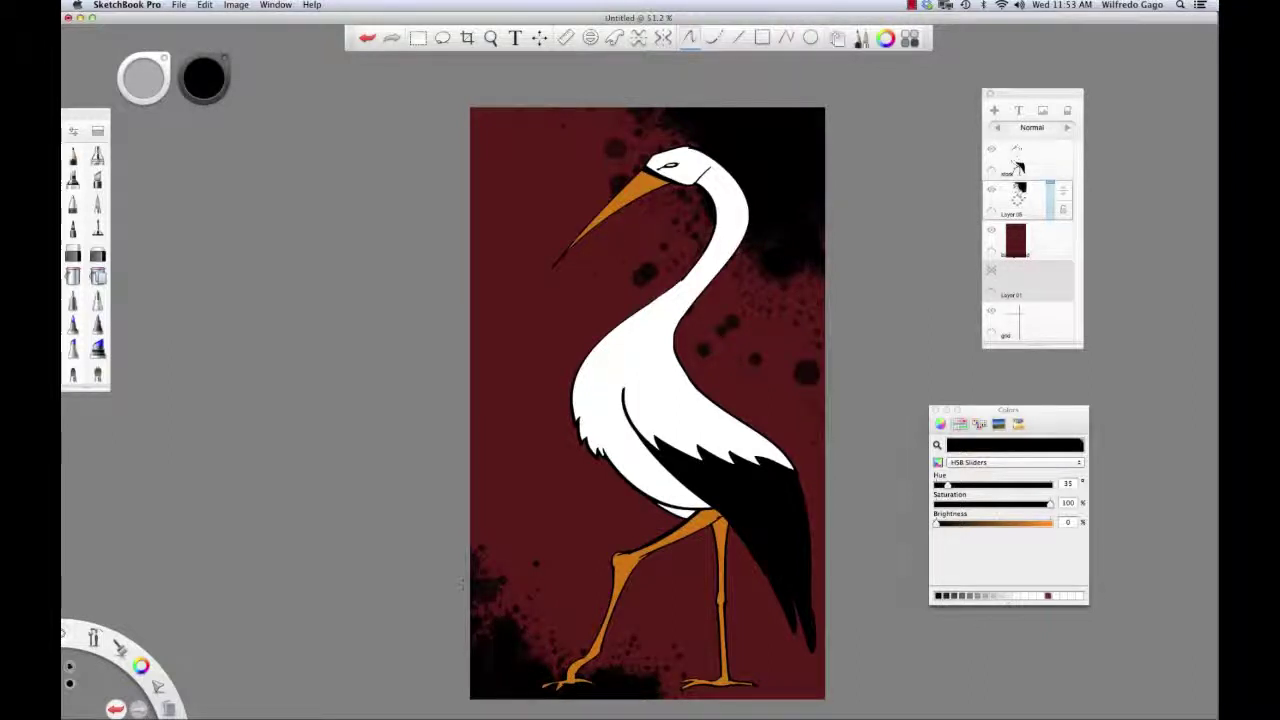